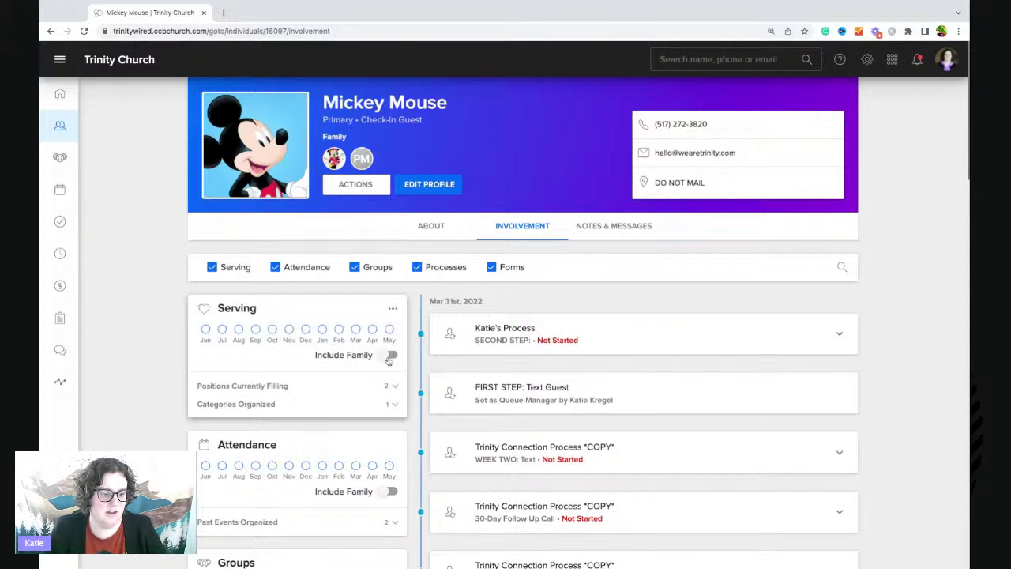
Include family in the profile's Serving overview, and open the Schedules & Plans categories
left_click(392, 355)
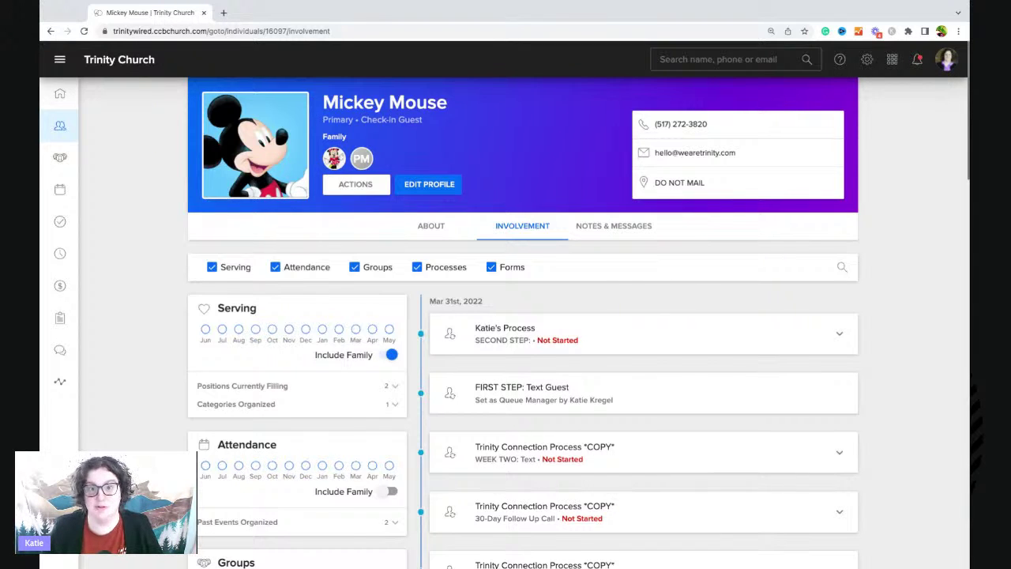
left_click(61, 262)
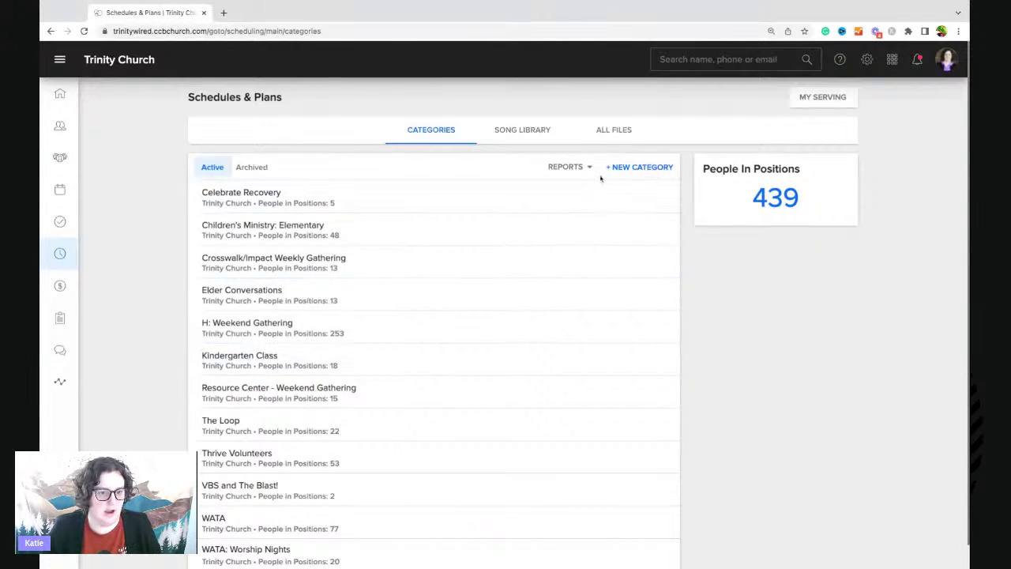
scroll(474, 339, "down", 1)
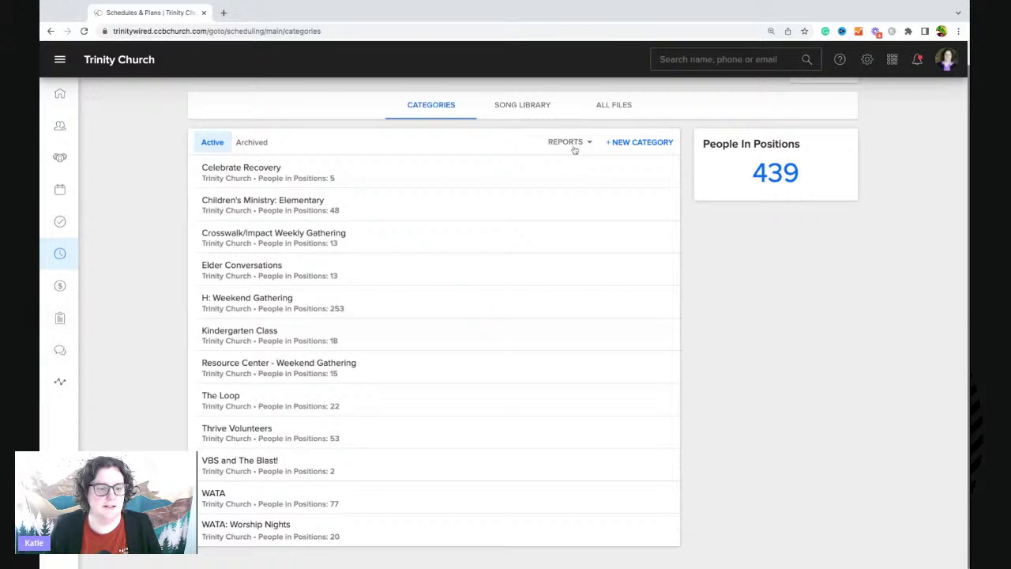
scroll(618, 149, "up", 1)
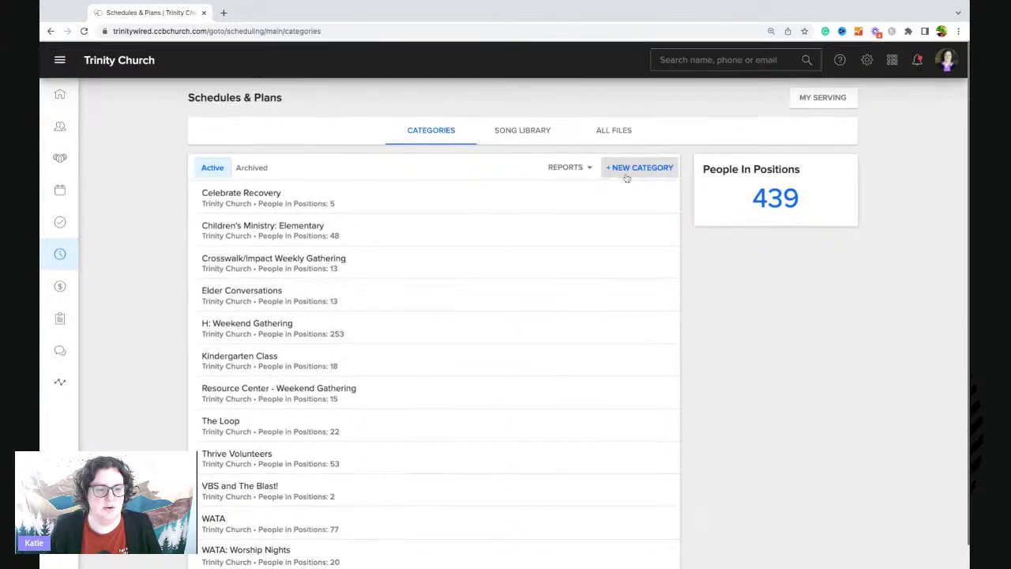
Start a new scheduling category named Hospitality Teams and continue to its serving times
left_click(624, 171)
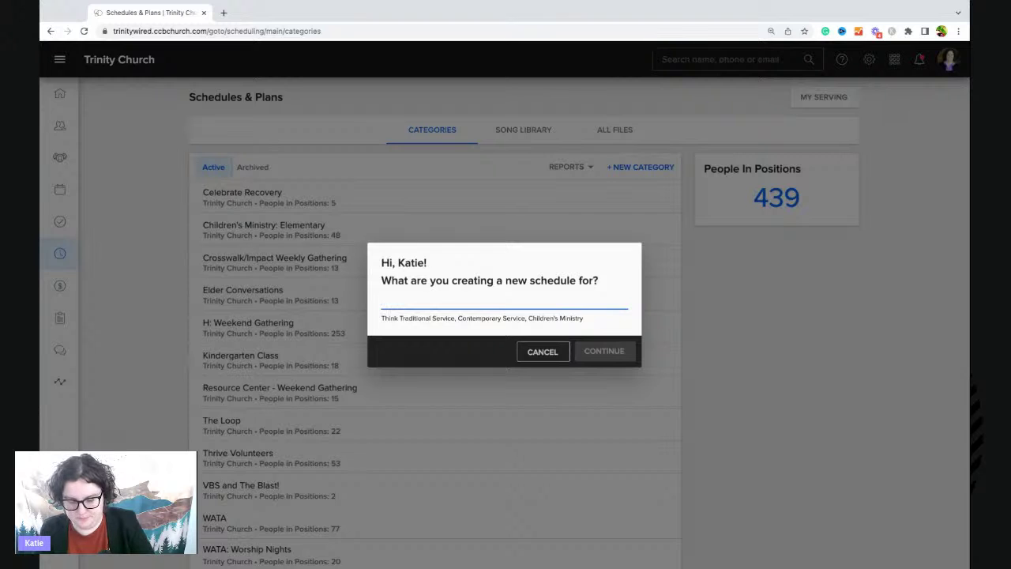
type("Hospitali")
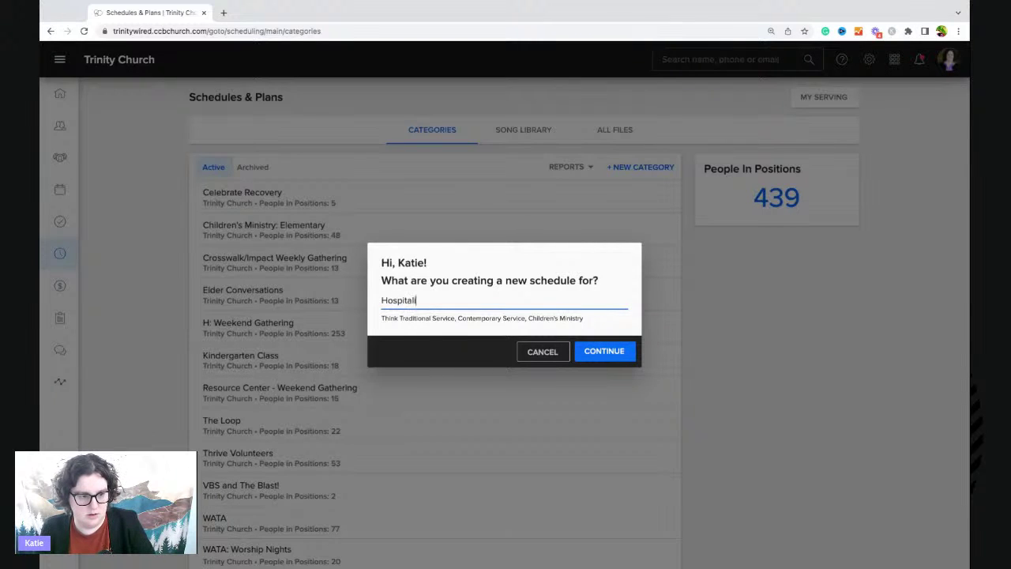
type("ty Teams")
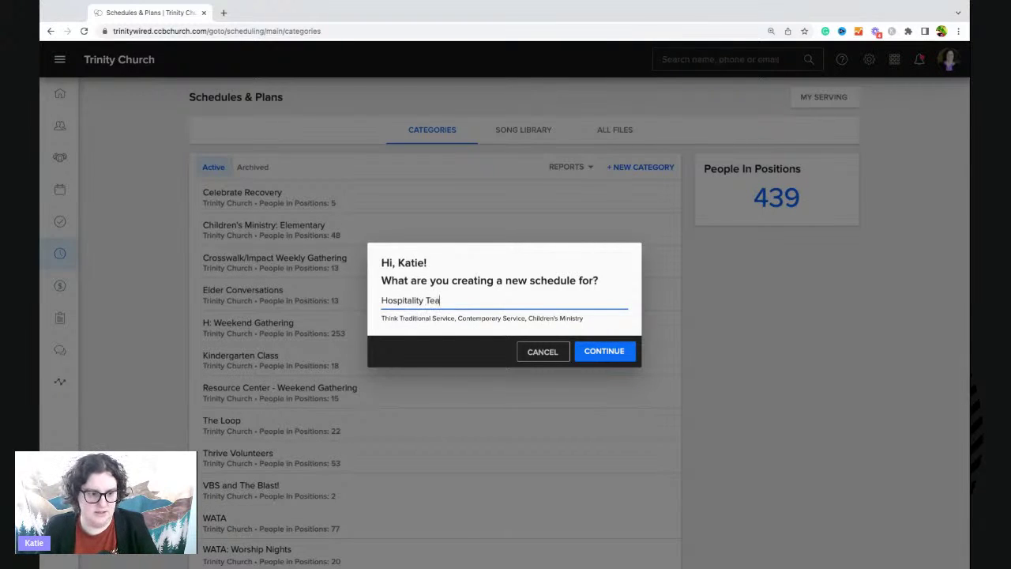
left_click(610, 354)
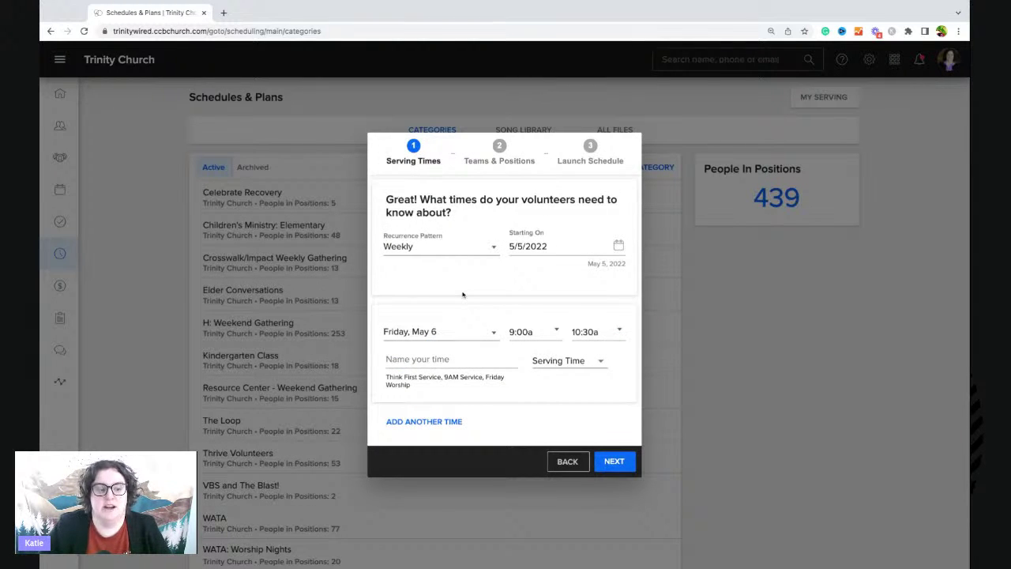
Return to the category naming stage, rename the new schedule as Summer Hangouts, and continue to serving times
left_click(436, 251)
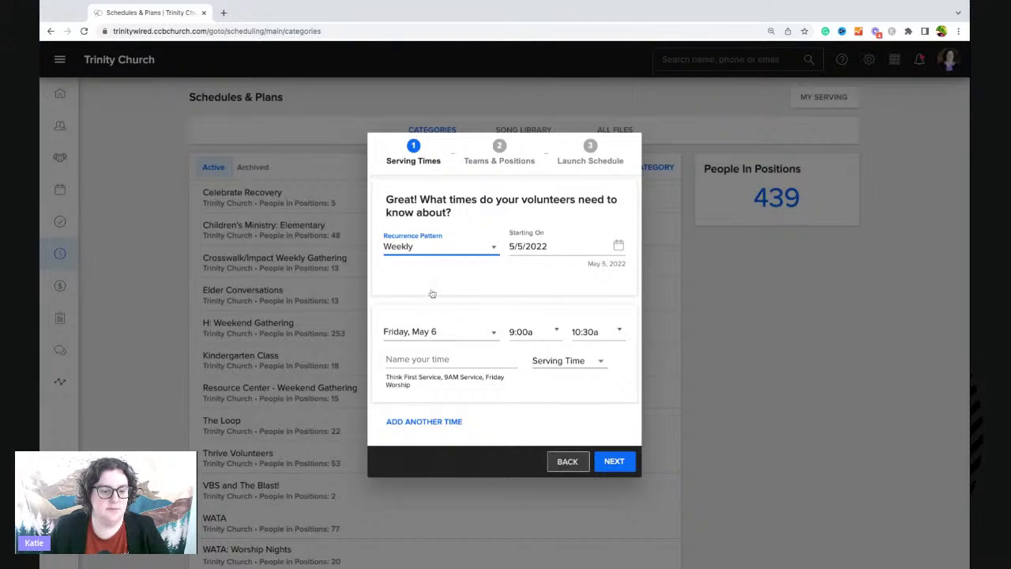
left_click(567, 461)
double_click(455, 301)
triple_click(457, 301)
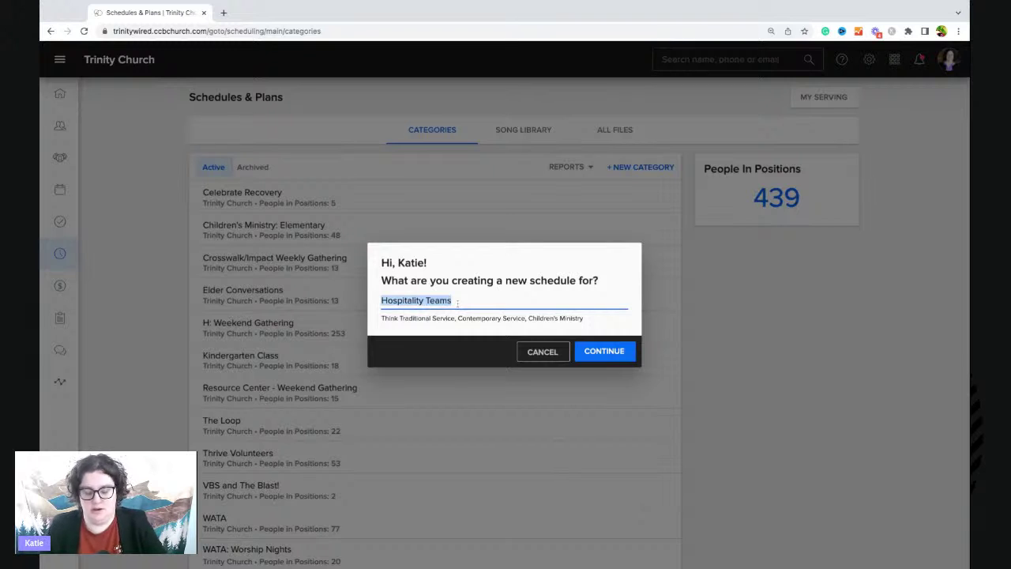
type("Summer")
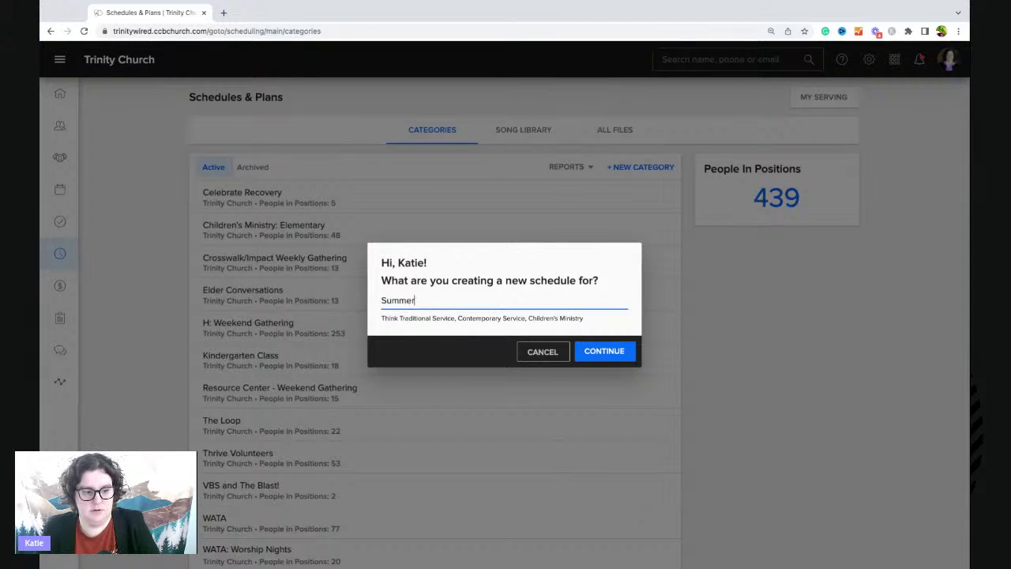
type(" Hangouts")
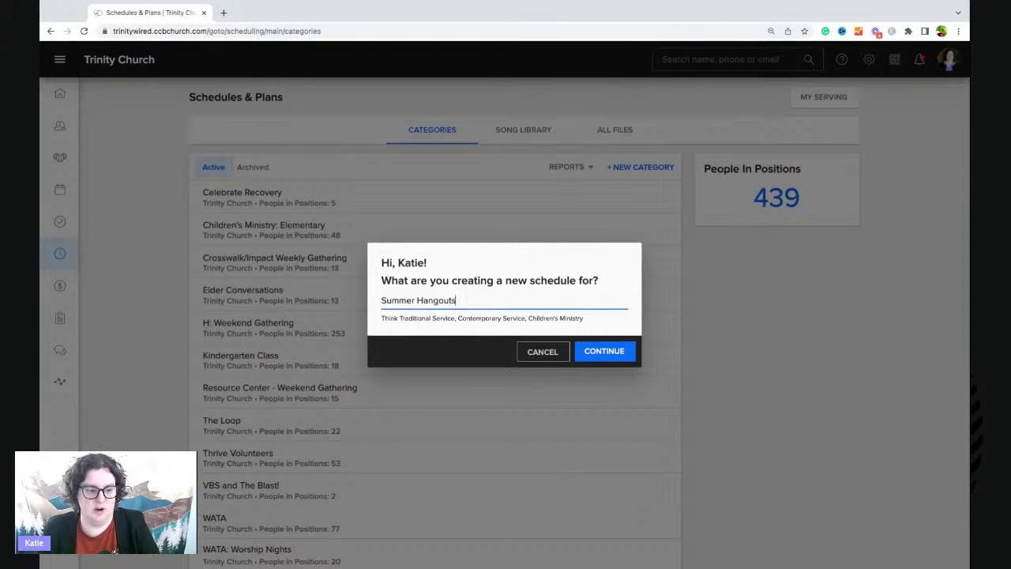
left_click(598, 357)
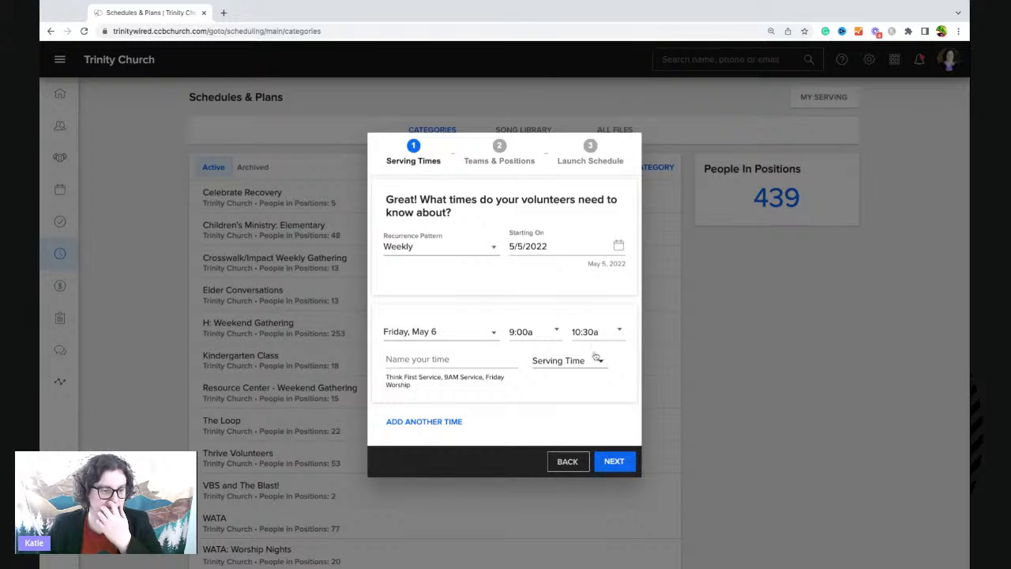
Set the weekly schedule's starting date to 6/1/2022 and the day of its time entry to Wednesday, Jun 1
left_click(618, 245)
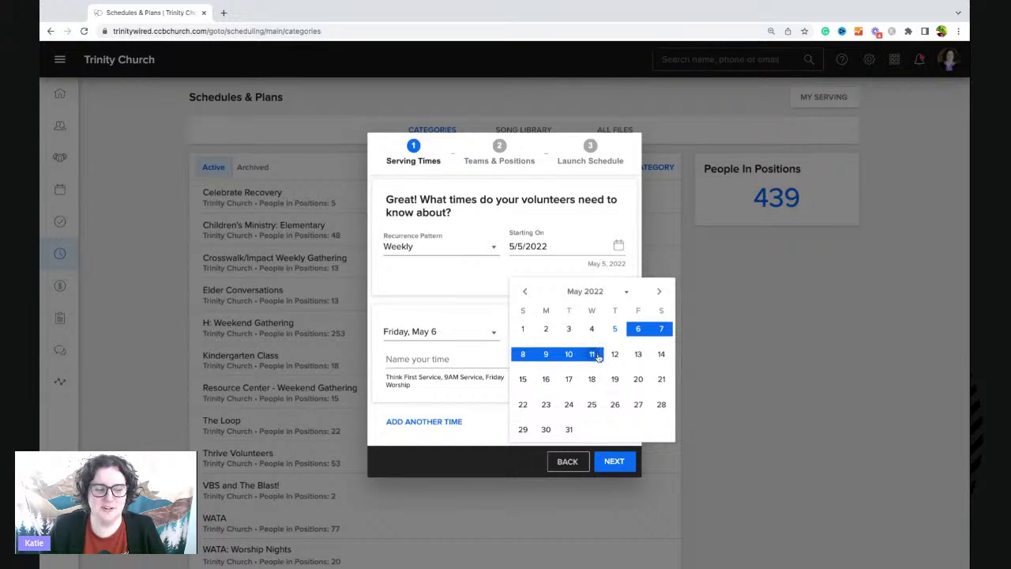
left_click(659, 292)
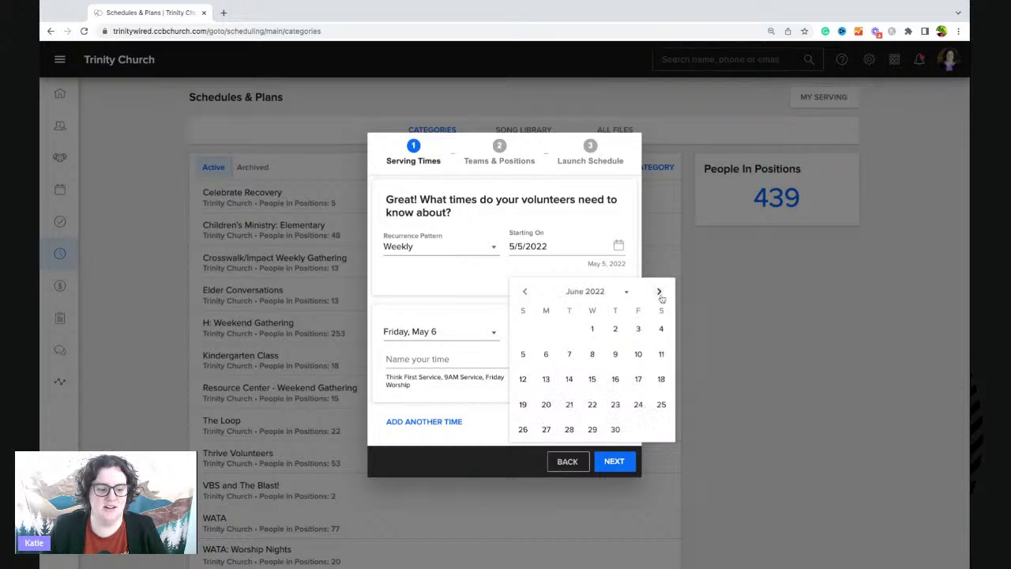
left_click(591, 330)
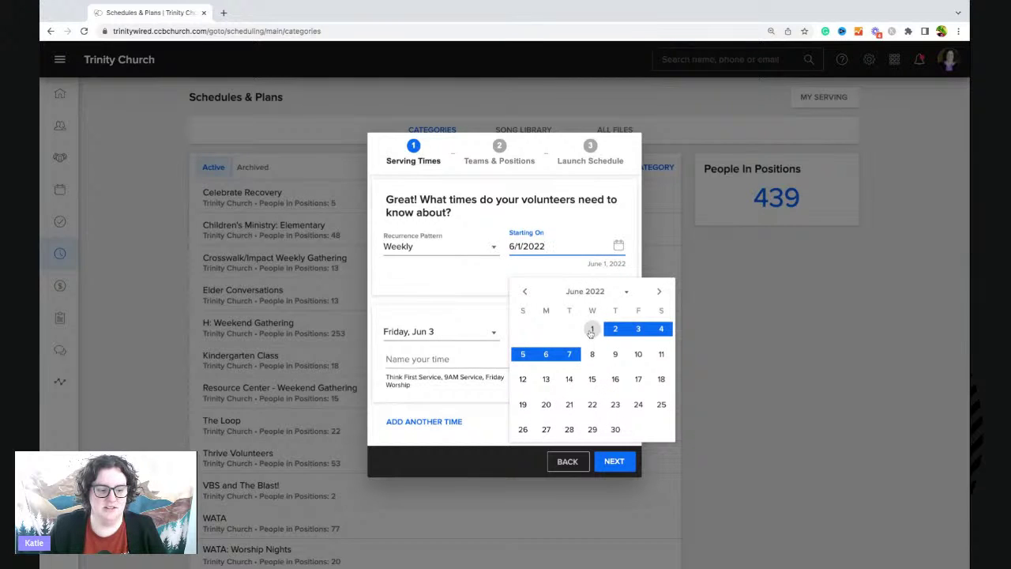
left_click(454, 294)
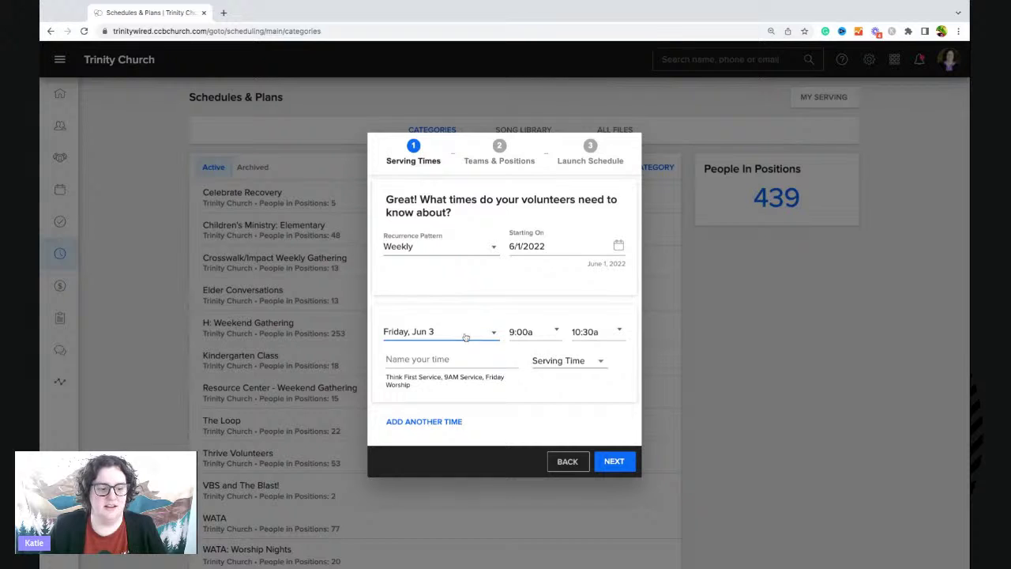
left_click(466, 337)
left_click(465, 308)
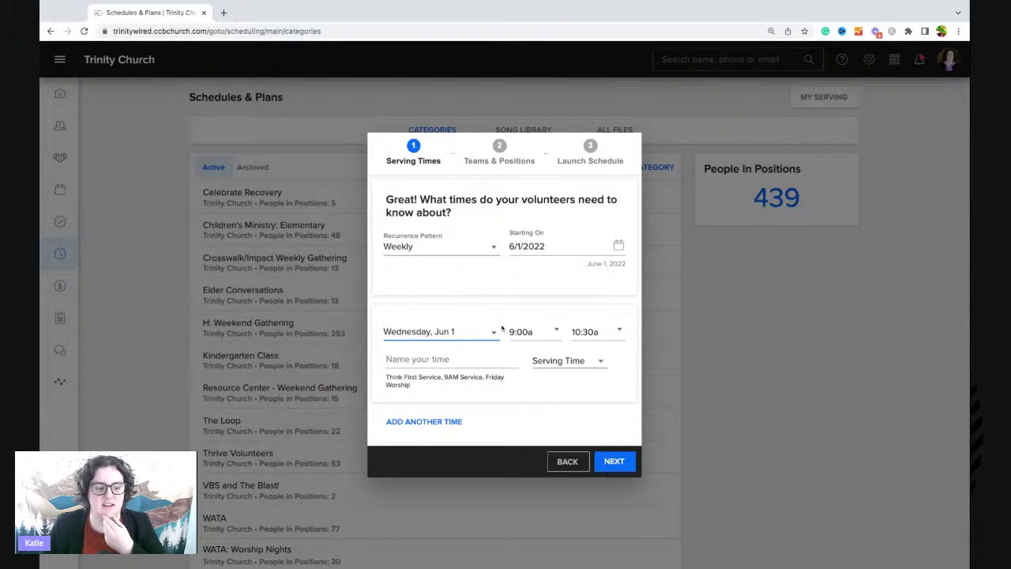
Keep the time entry's type as Serving Time and name it Summer Hangout
left_click(543, 366)
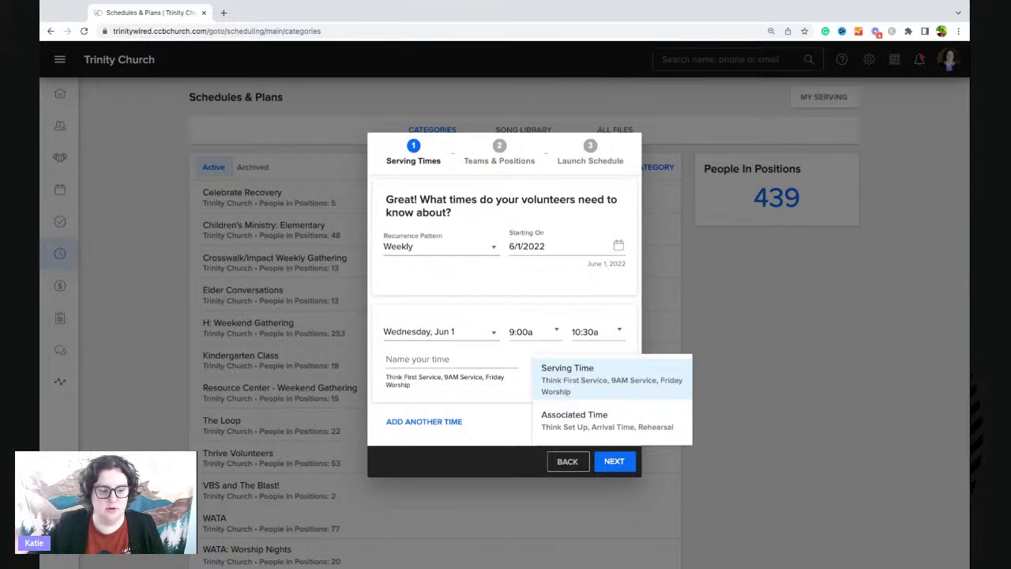
key("Down")
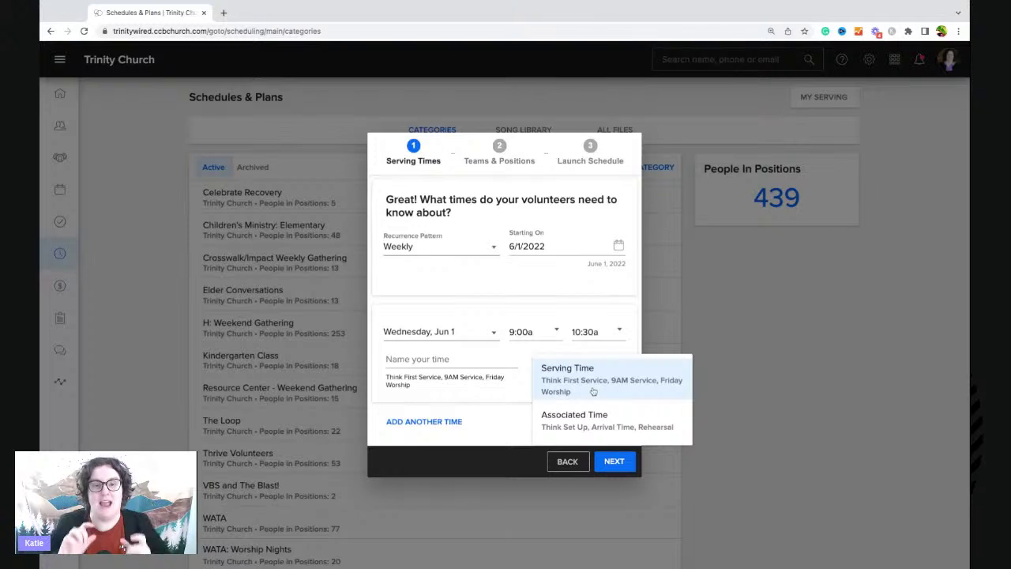
left_click(443, 358)
type("Summer ")
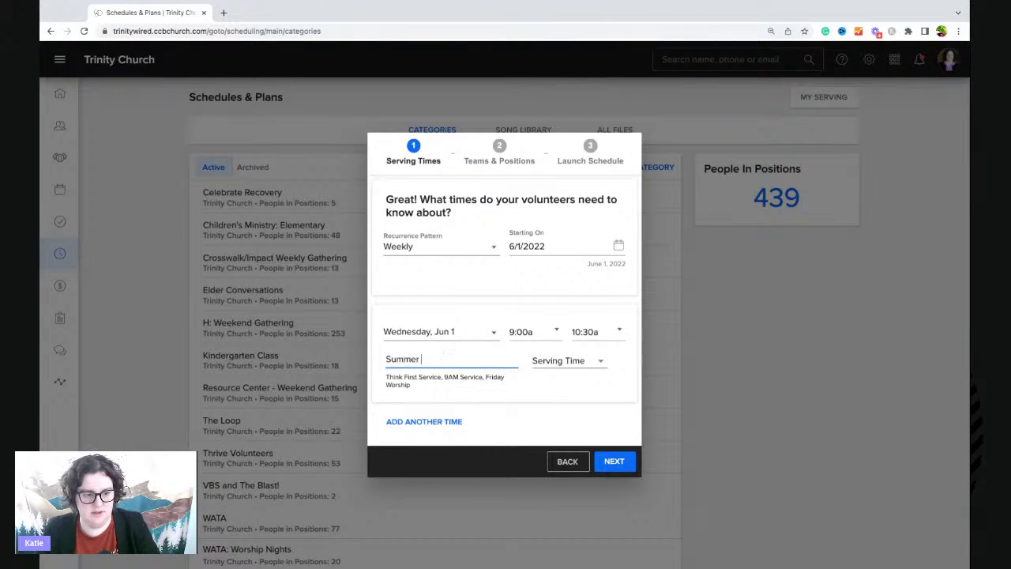
type("Hangout")
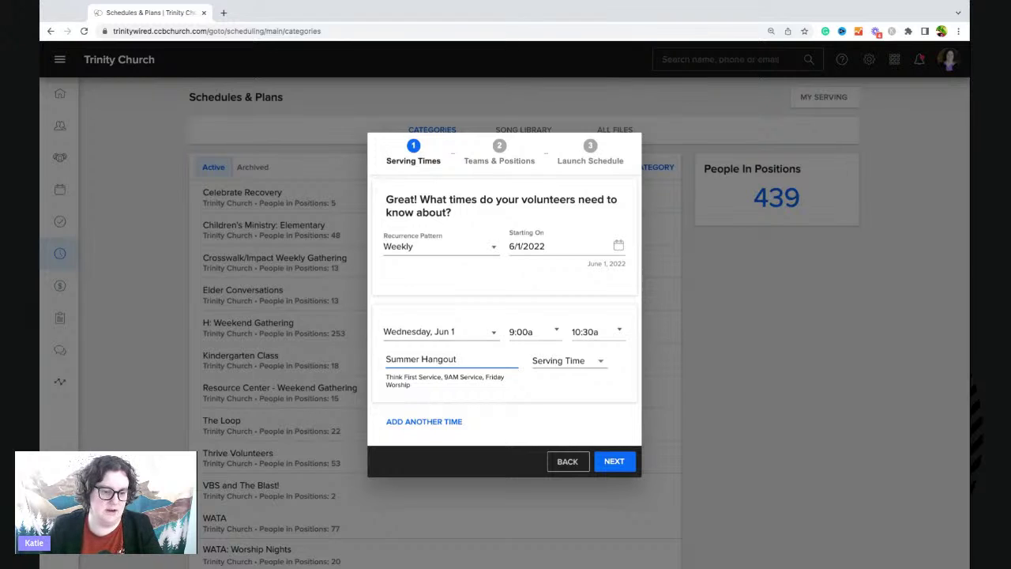
Set the Summer Hangout serving time to run from 6:30p to 9:00p
left_click(555, 333)
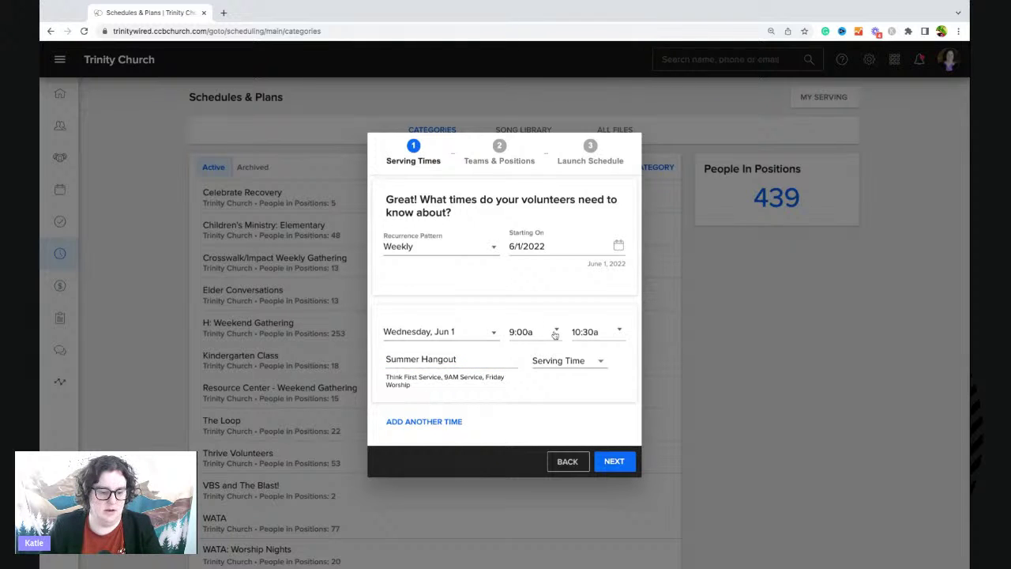
left_click(555, 334)
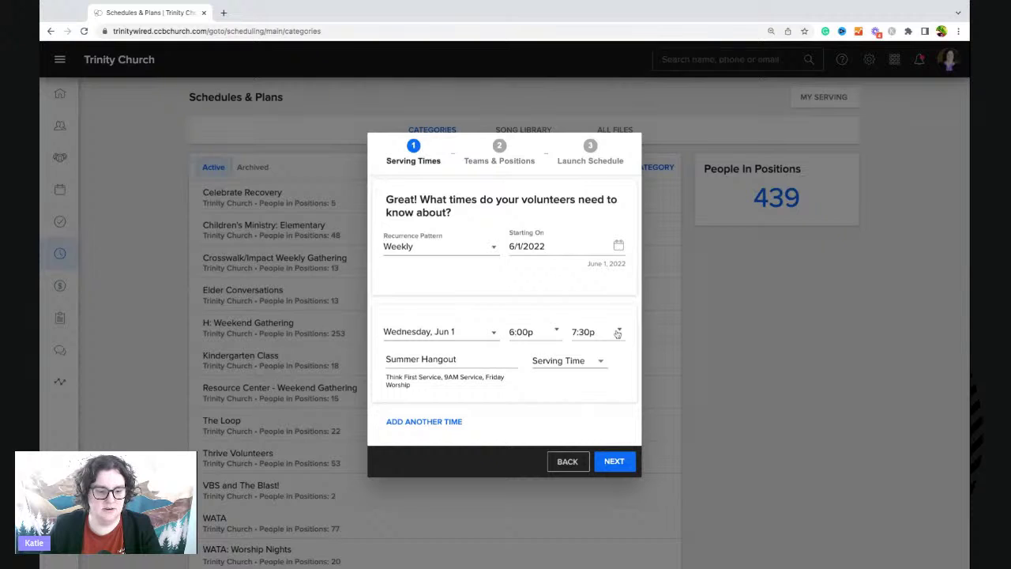
left_click(557, 334)
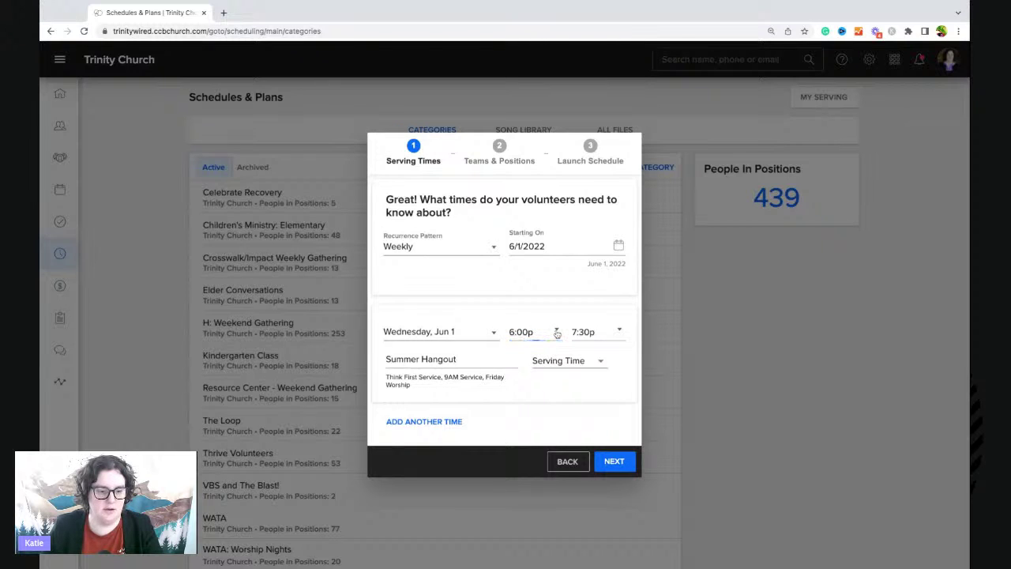
key("Down")
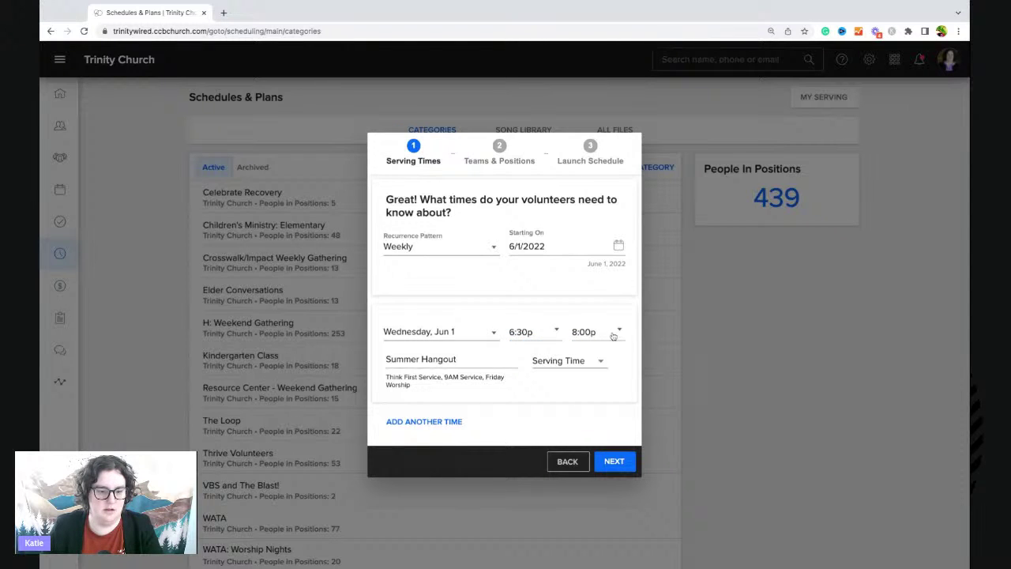
left_click(585, 391)
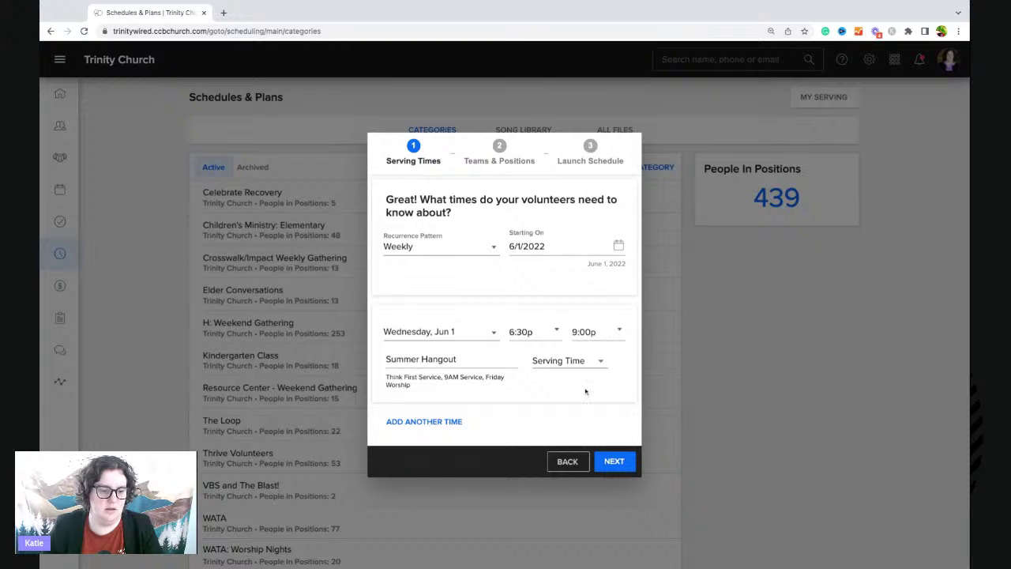
Add a second serving time to the schedule and remove it again
left_click(395, 424)
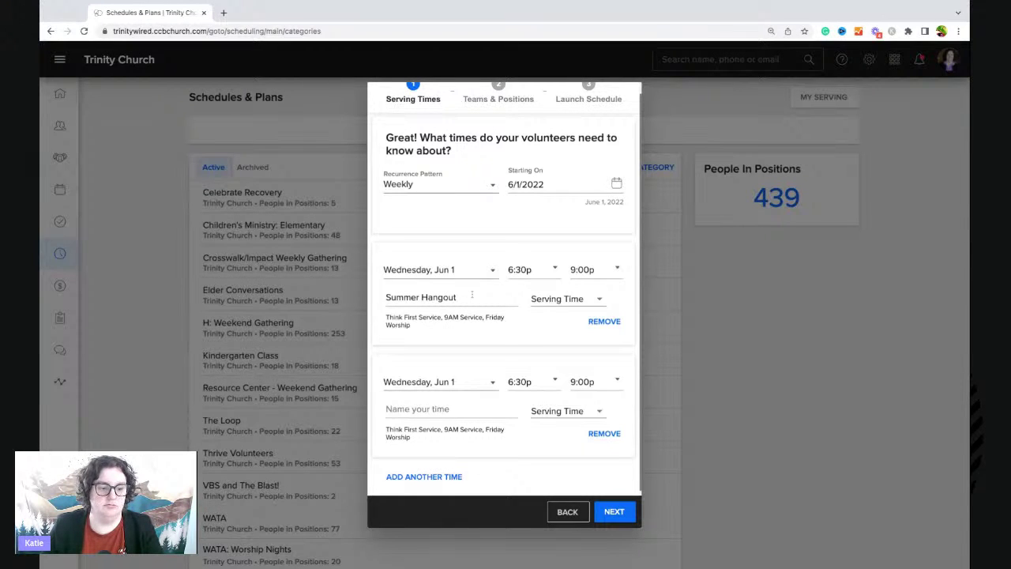
left_click(604, 434)
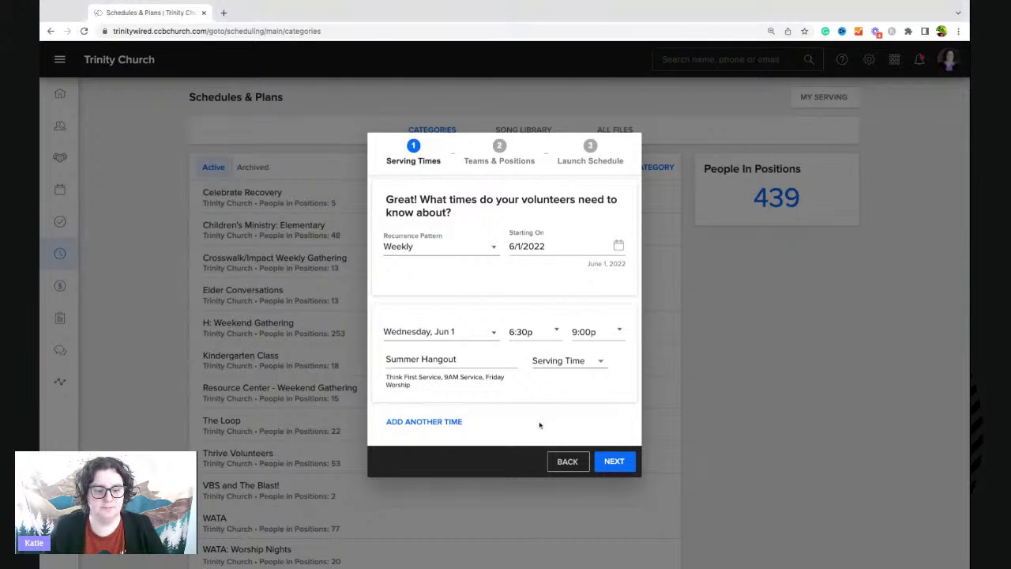
Continue to the serving teams and create a team named Support Team with the positions Medical and Check-in
left_click(624, 468)
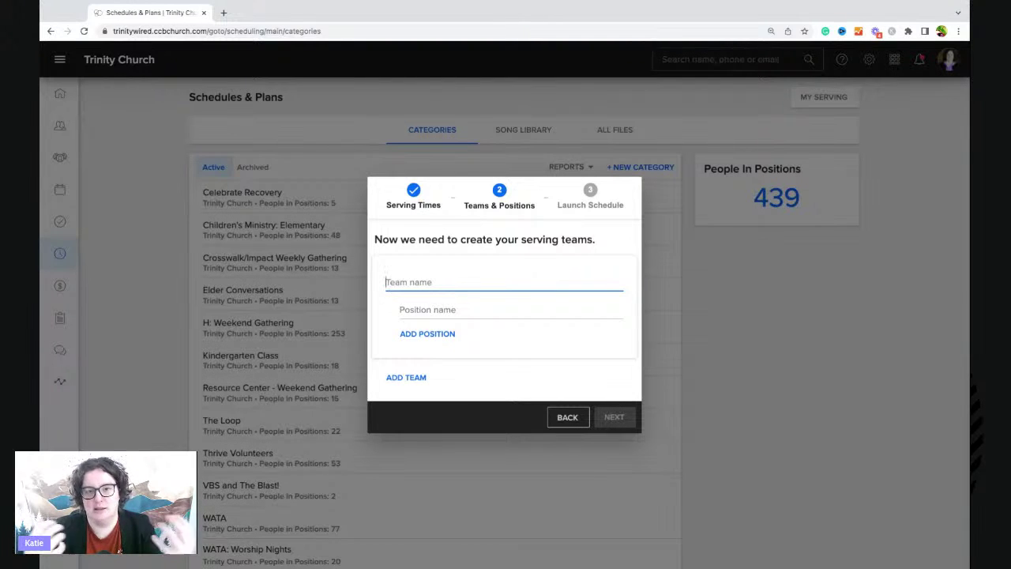
type("Support Team")
key("Tab")
type("Medical")
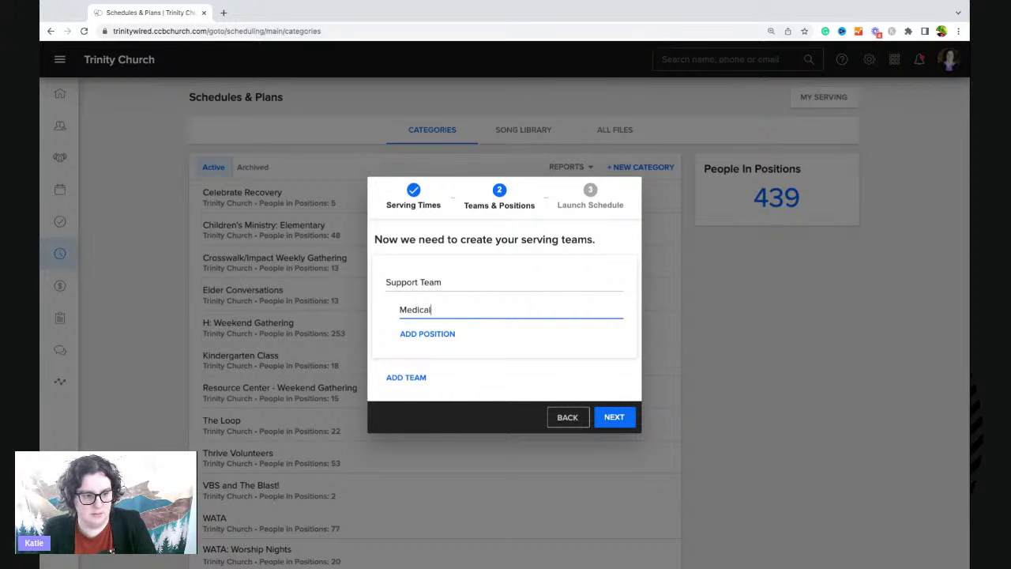
left_click(418, 323)
type("Check-in")
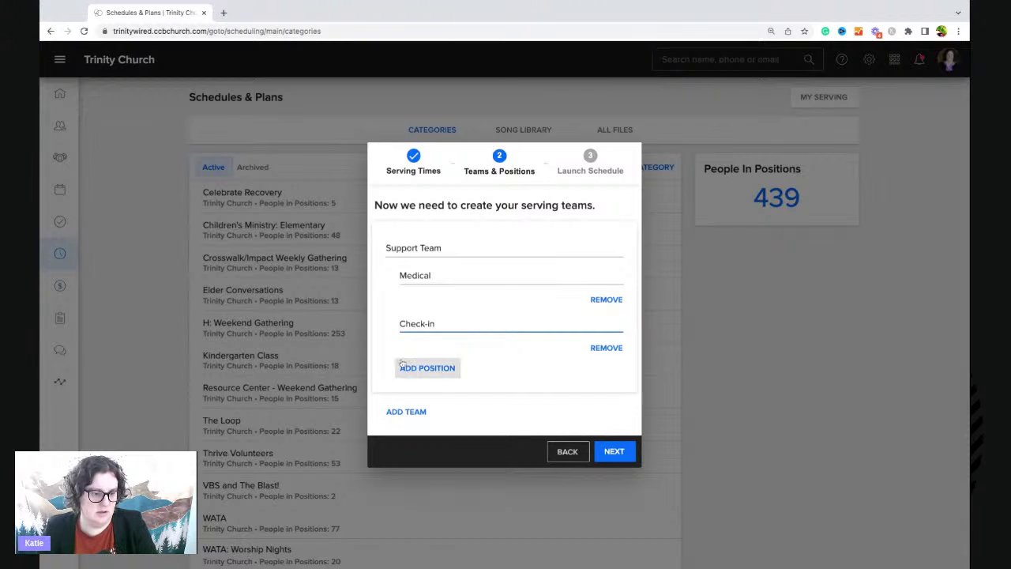
Add a second serving team named Point People
left_click(405, 411)
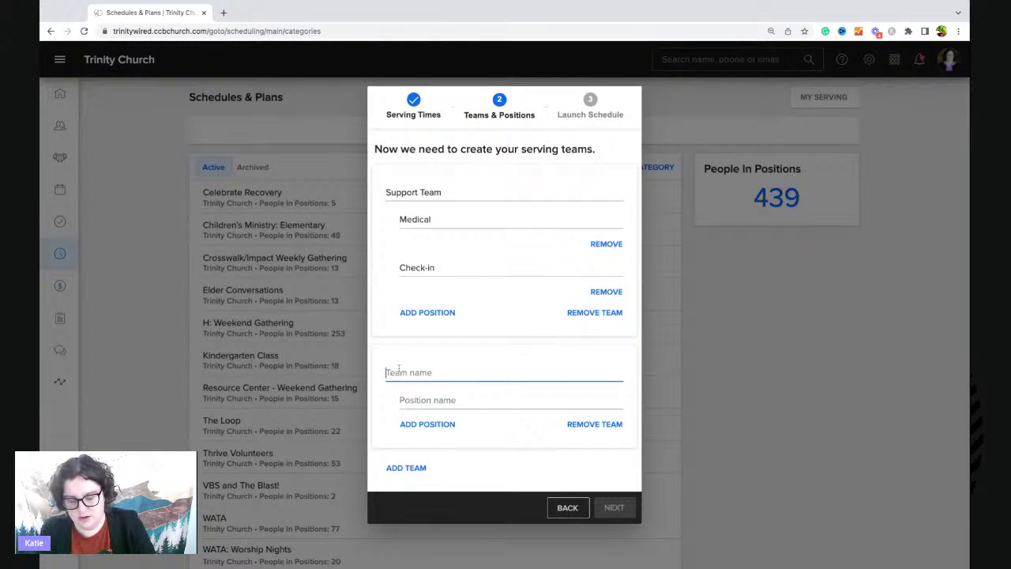
type("Poin")
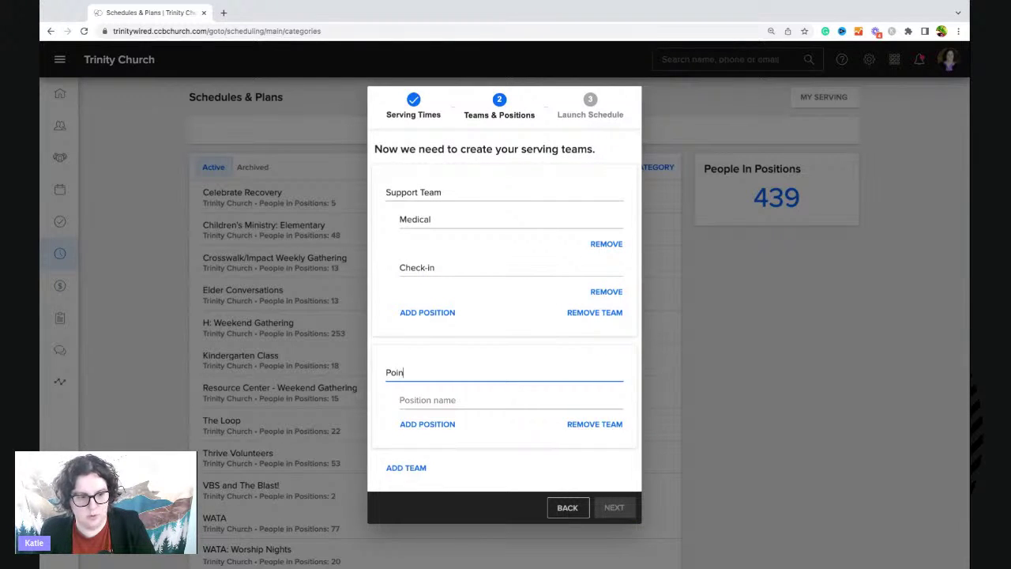
type("t People")
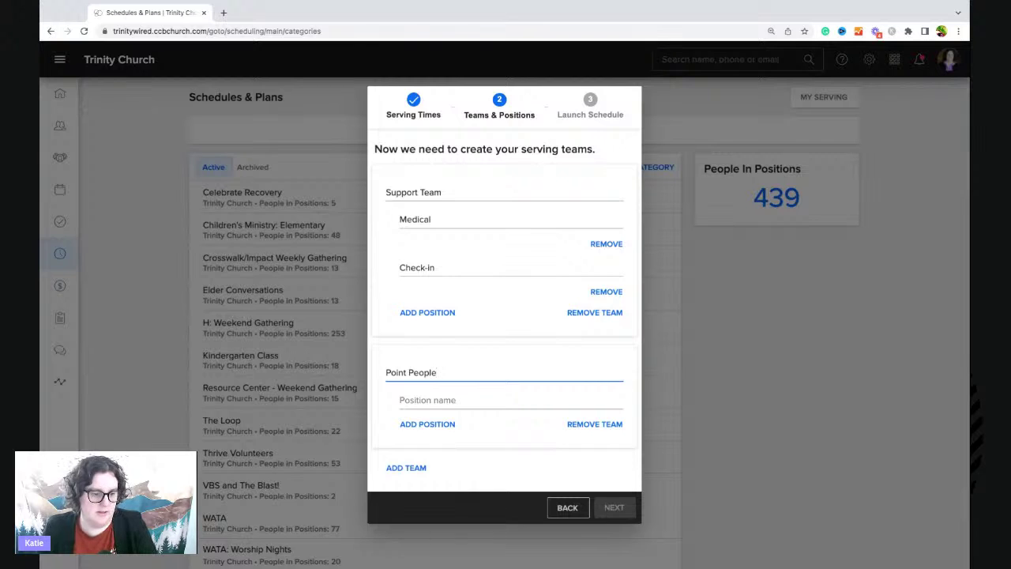
Add the positions Volleyball and Basketball to the Point People team
left_click(421, 400)
type("Volleyball")
left_click(419, 424)
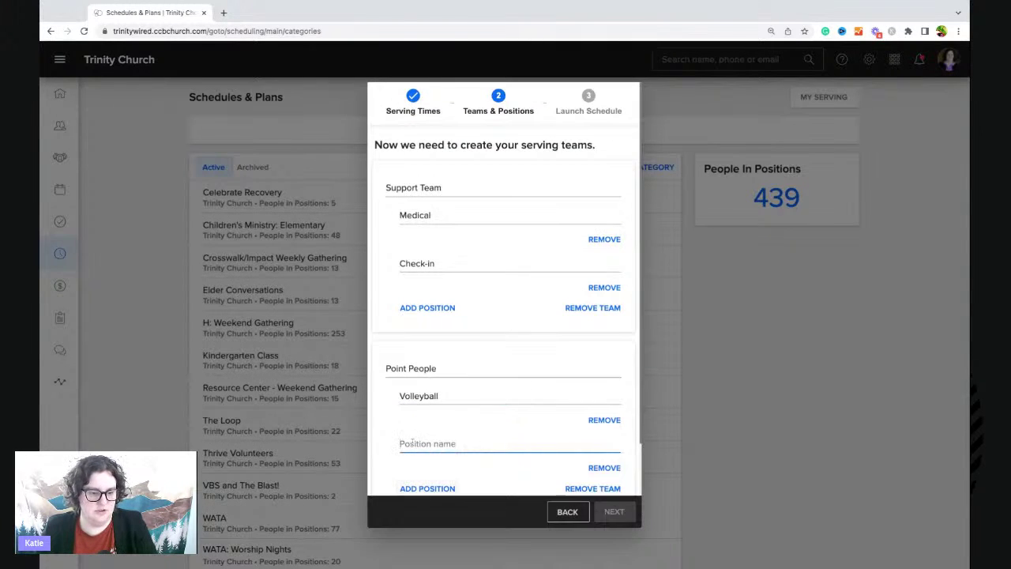
type("Baskteball")
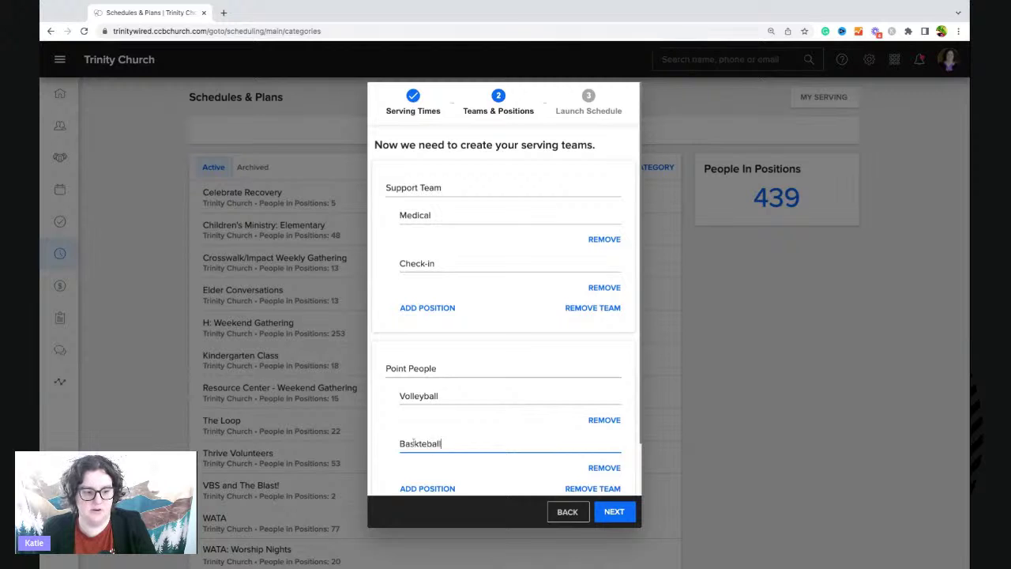
key("BackSpace")
key("BackSpace")
key("BackSpace")
key("BackSpace")
key("BackSpace")
type("etball")
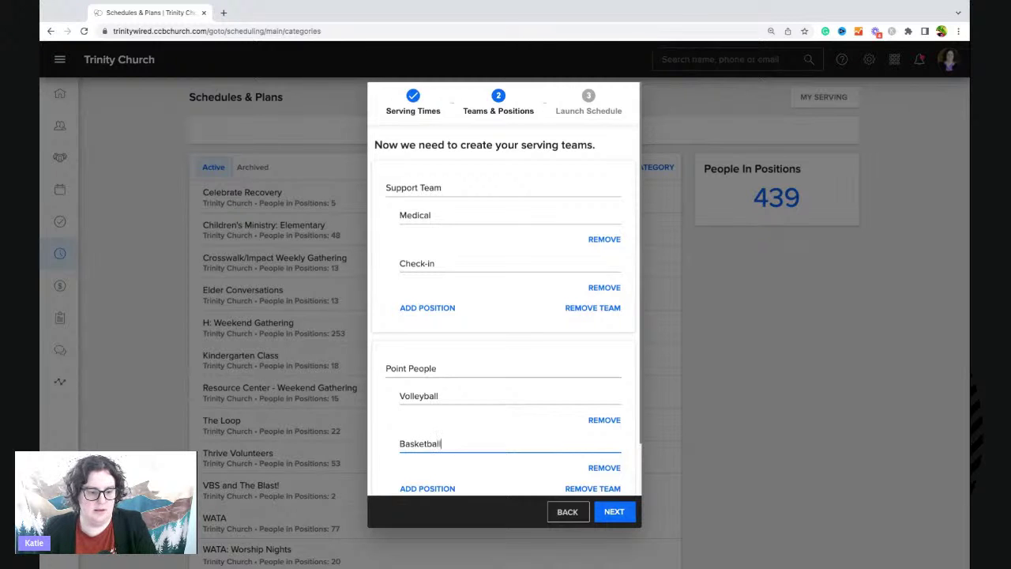
scroll(498, 410, "down", 2)
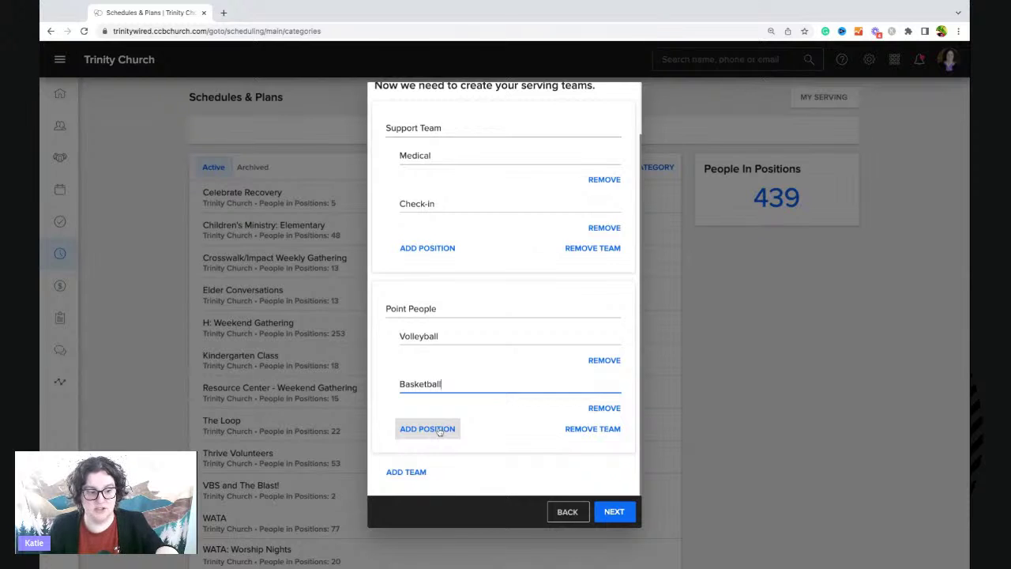
scroll(443, 228, "up", 2)
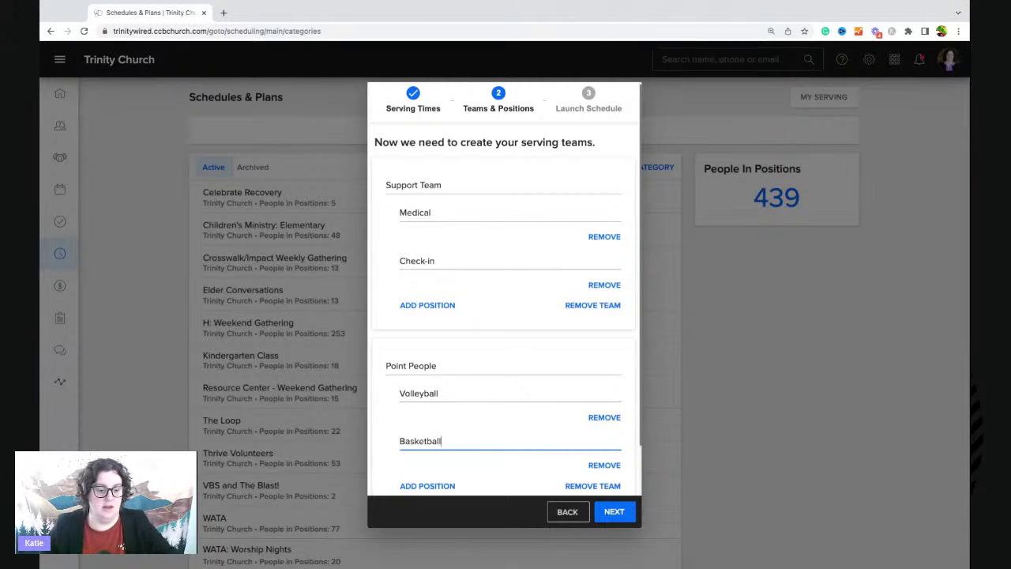
Add a third serving team named Greeters with the positions Door A, Door B and Door C
scroll(460, 300, "down", 2)
left_click(409, 471)
type("Greeters")
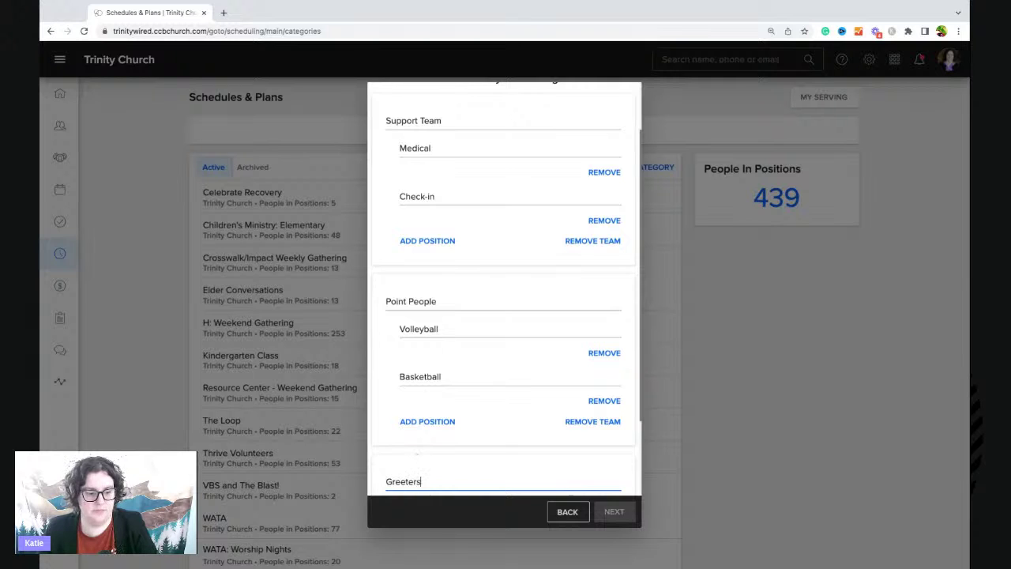
scroll(449, 427, "down", 2)
left_click(420, 408)
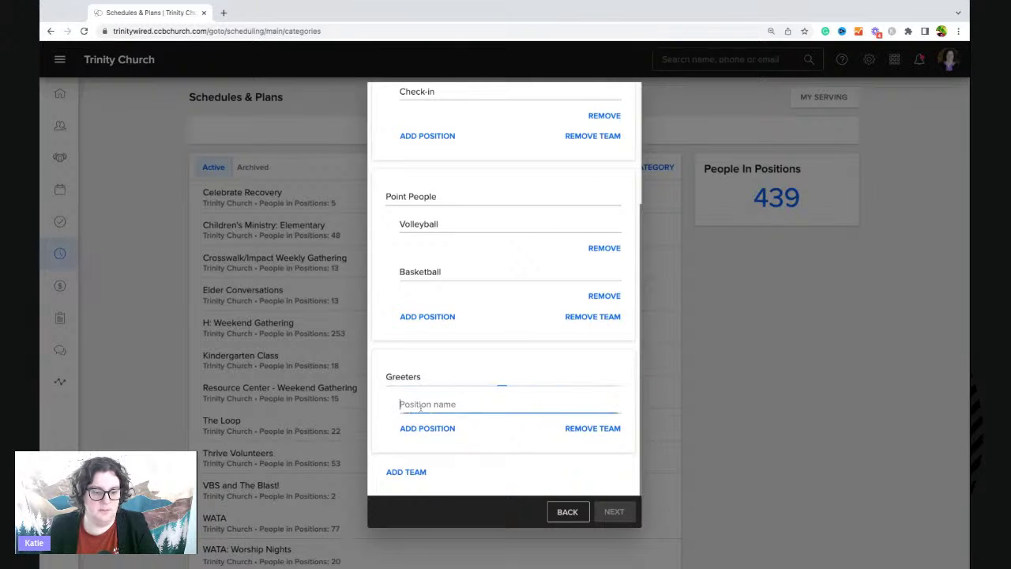
type("Door A")
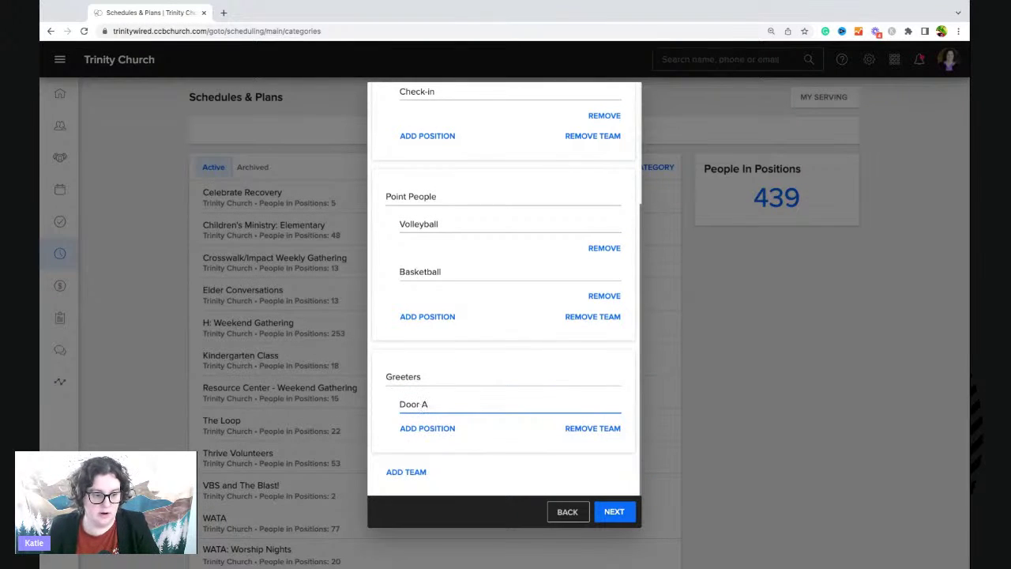
left_click(425, 428)
type("Door B")
scroll(427, 433, "down", 1)
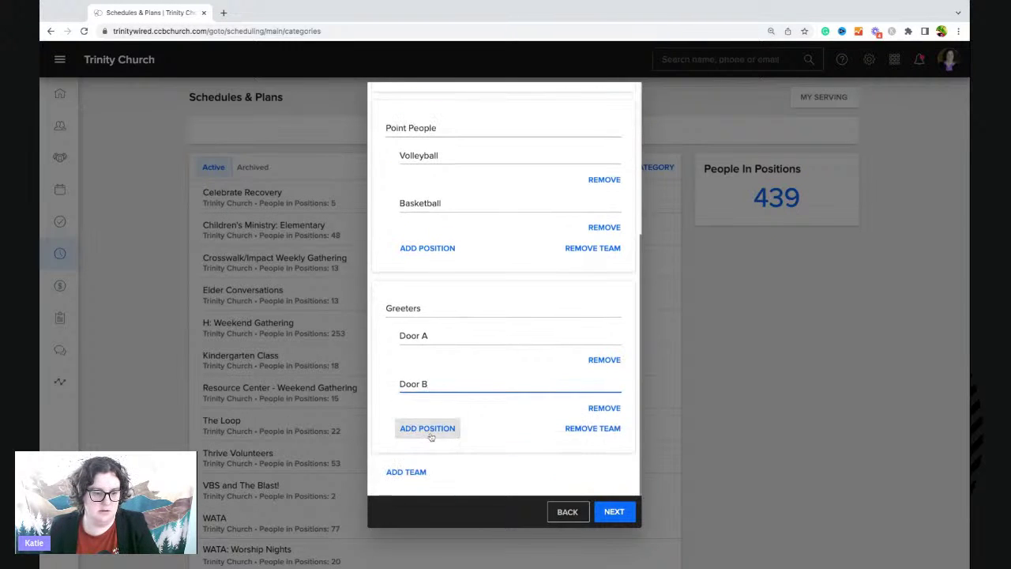
left_click(426, 427)
type("Door C")
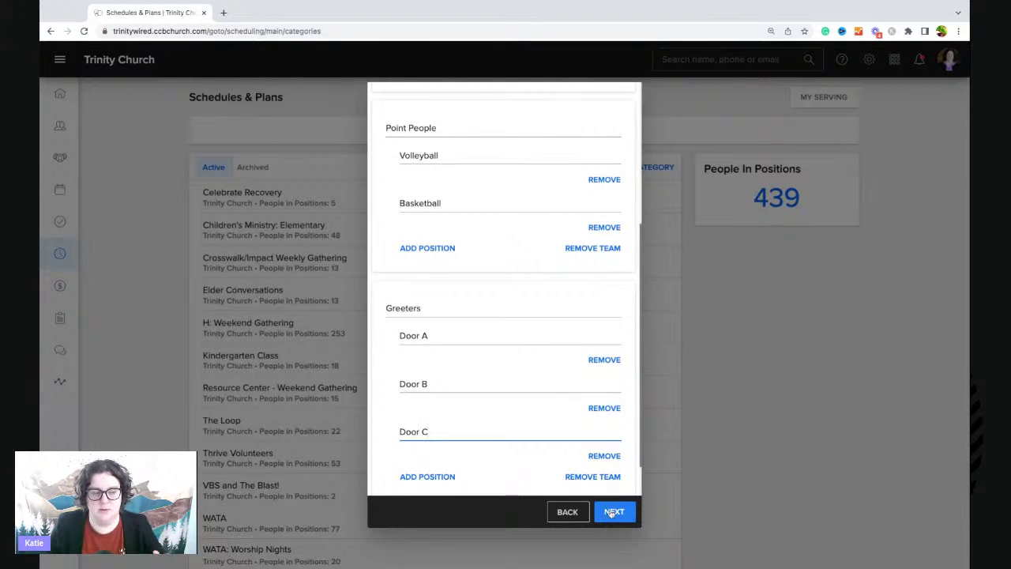
Check the completed teams, continue to the final setup stage and launch the schedule
scroll(557, 430, "up", 2)
scroll(557, 430, "up", 2)
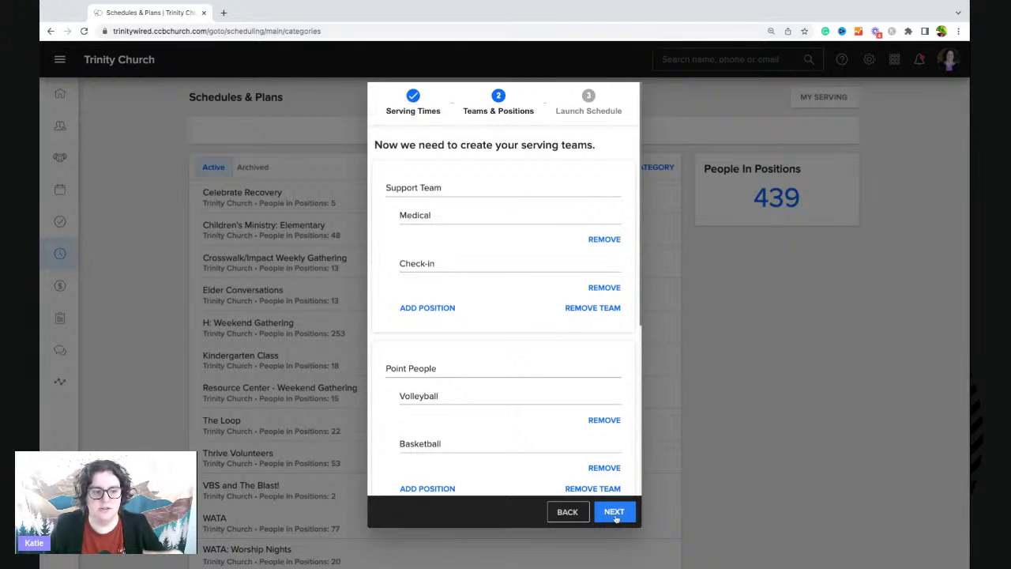
left_click(614, 511)
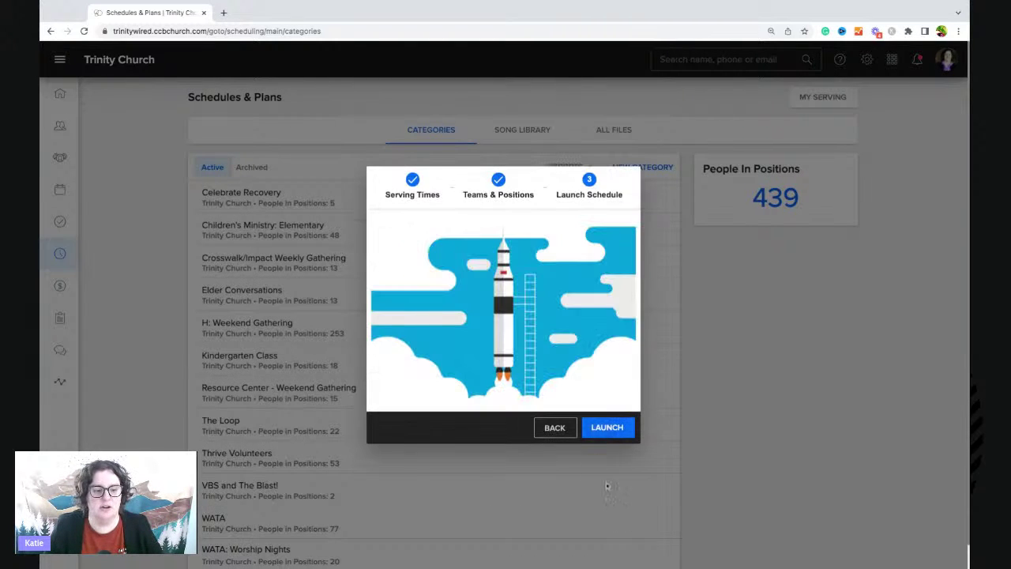
left_click(609, 429)
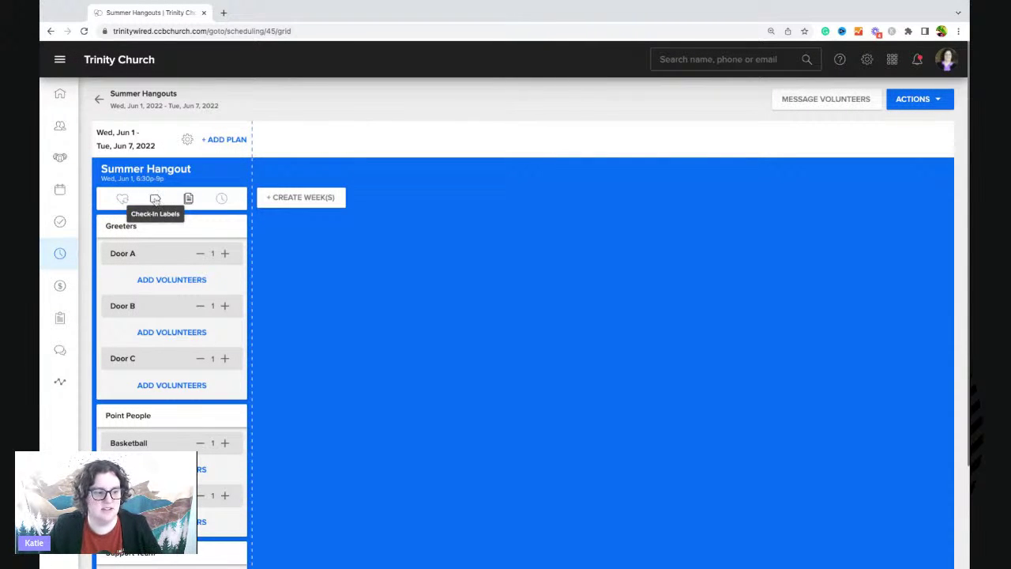
Create additional schedule weeks for Jun 8, Jun 15, Jun 22 and Jun 29, 2022
left_click(295, 199)
double_click(394, 191)
left_click(391, 282)
left_click(392, 305)
left_click(392, 327)
left_click(391, 351)
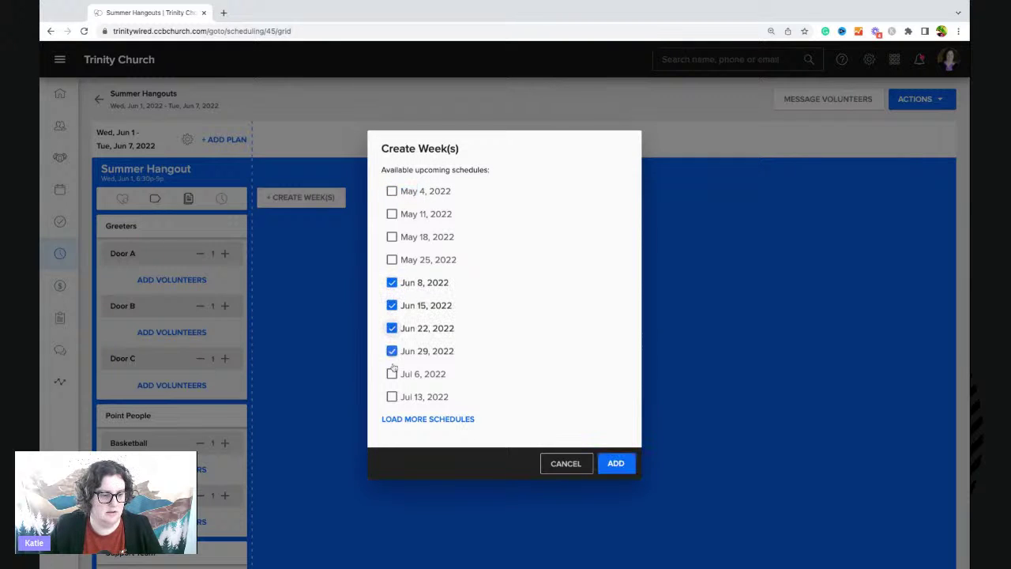
left_click(604, 464)
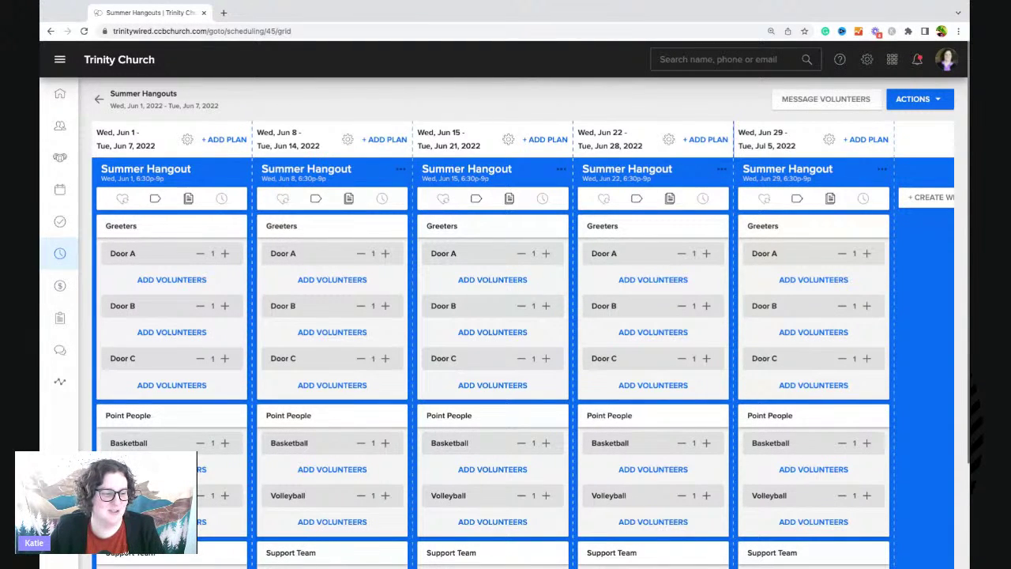
Set the volunteers needed for Door A, Door B and Door C to 2 each in the Jun 1 week
left_click(225, 254)
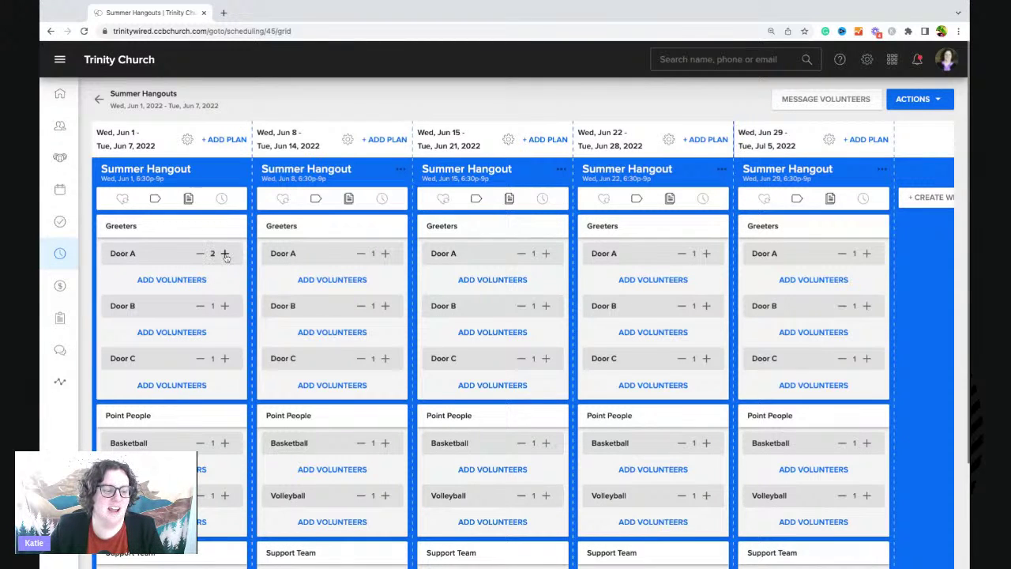
left_click(225, 306)
left_click(225, 359)
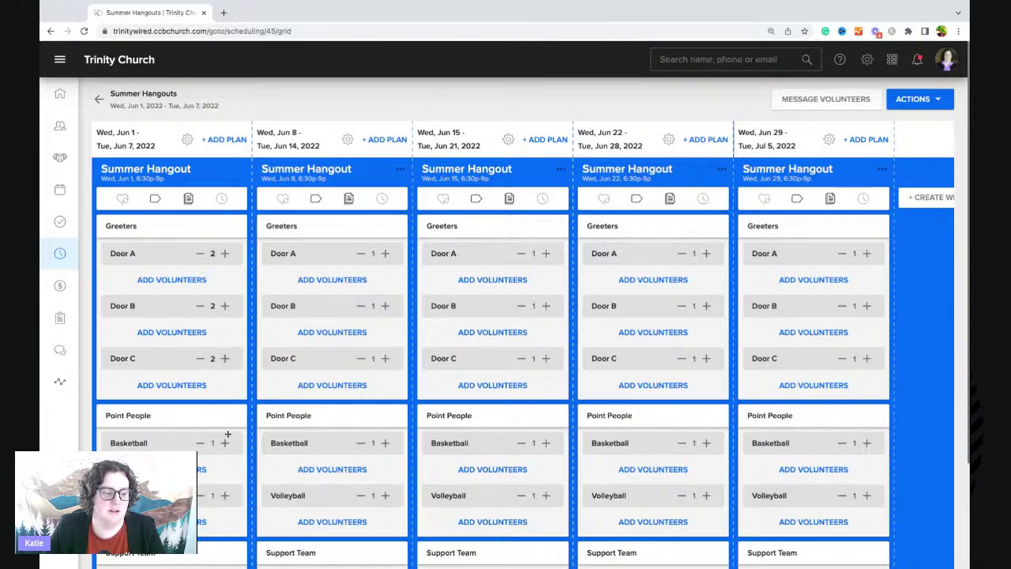
scroll(226, 361, "down", 2)
scroll(224, 354, "up", 1)
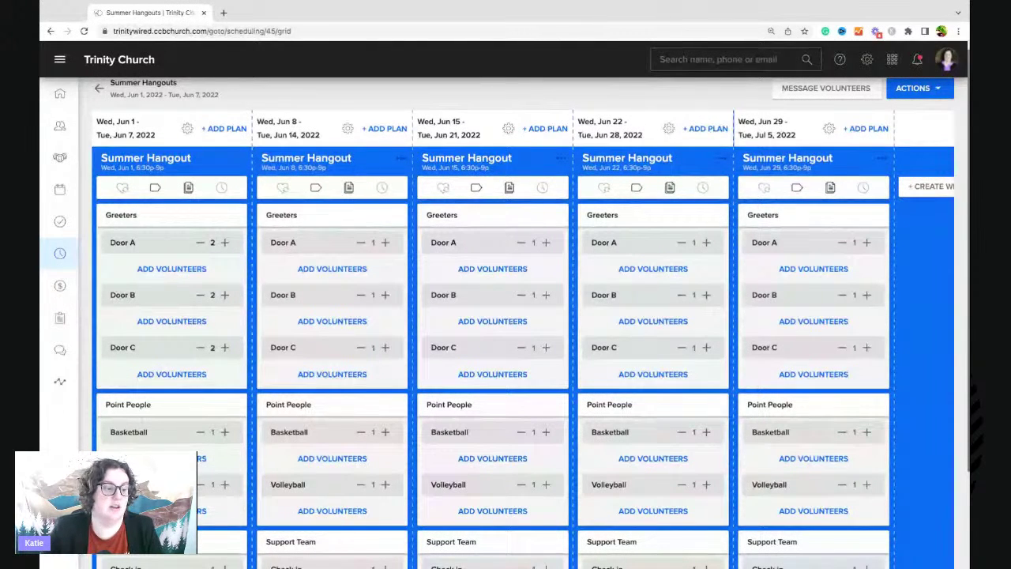
Set the volunteers needed for Door A in the Jun 1 week to 0 and hide the '0 needed' positions
left_click(201, 243)
left_click(201, 243)
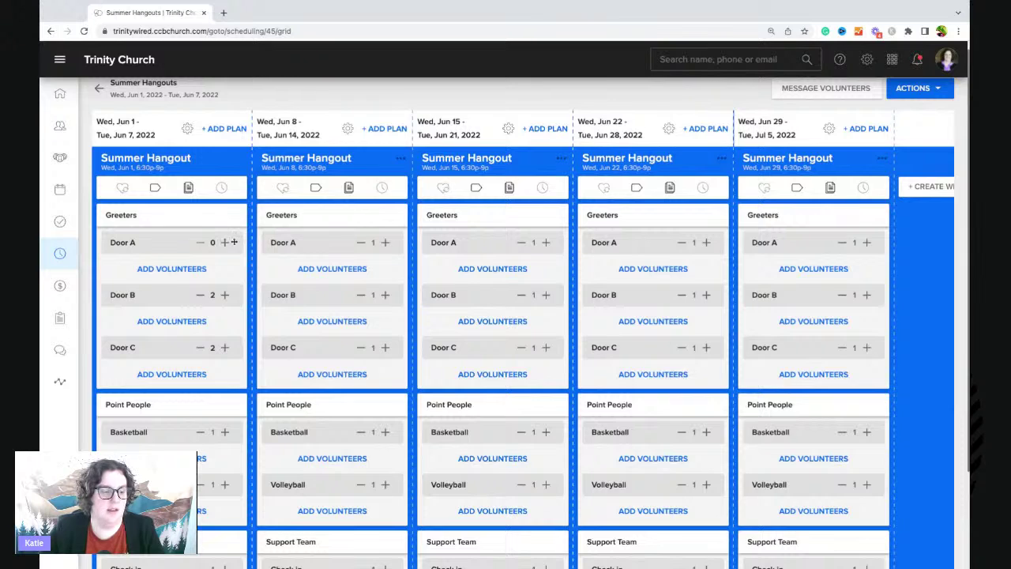
scroll(230, 252, "up", 1)
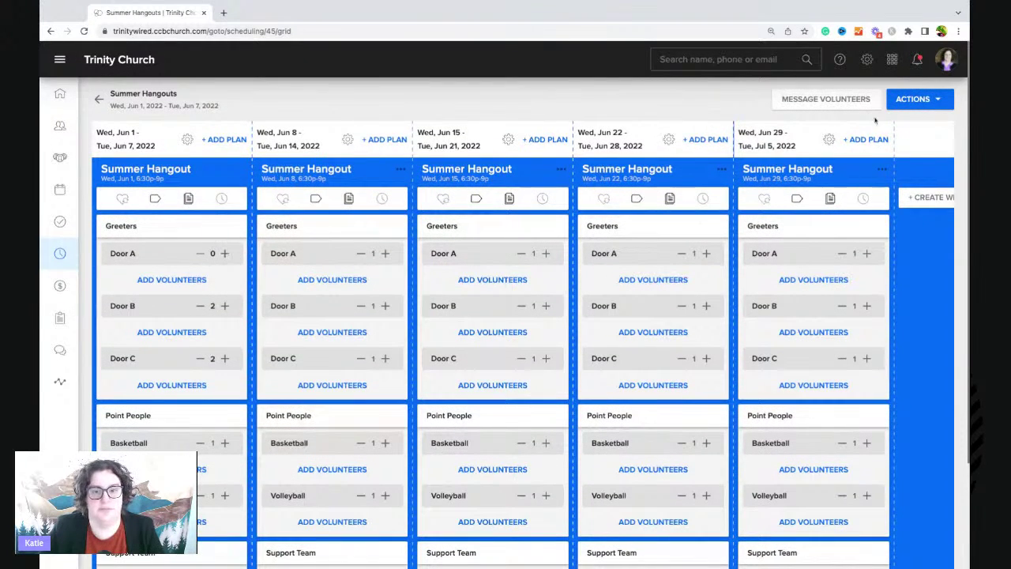
left_click(912, 101)
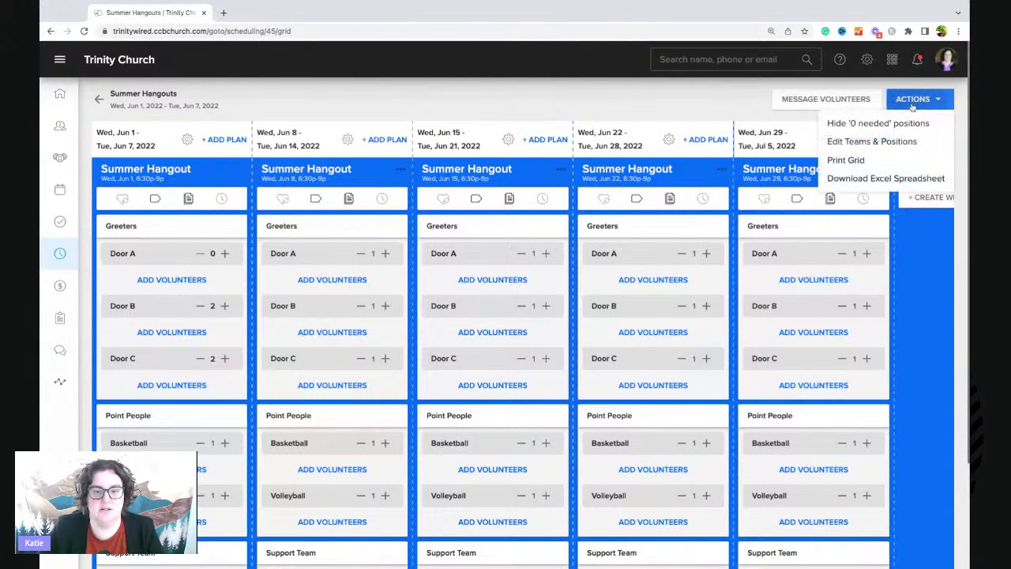
left_click(851, 126)
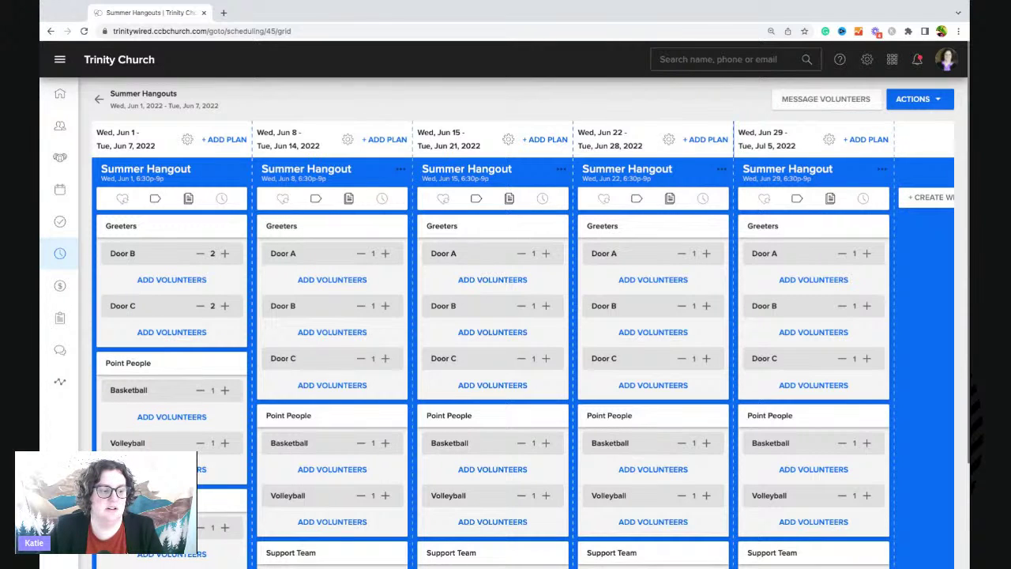
Unhide the '0 needed' positions and set the volunteers needed for Door A in the Jun 1 week to 2
left_click(916, 101)
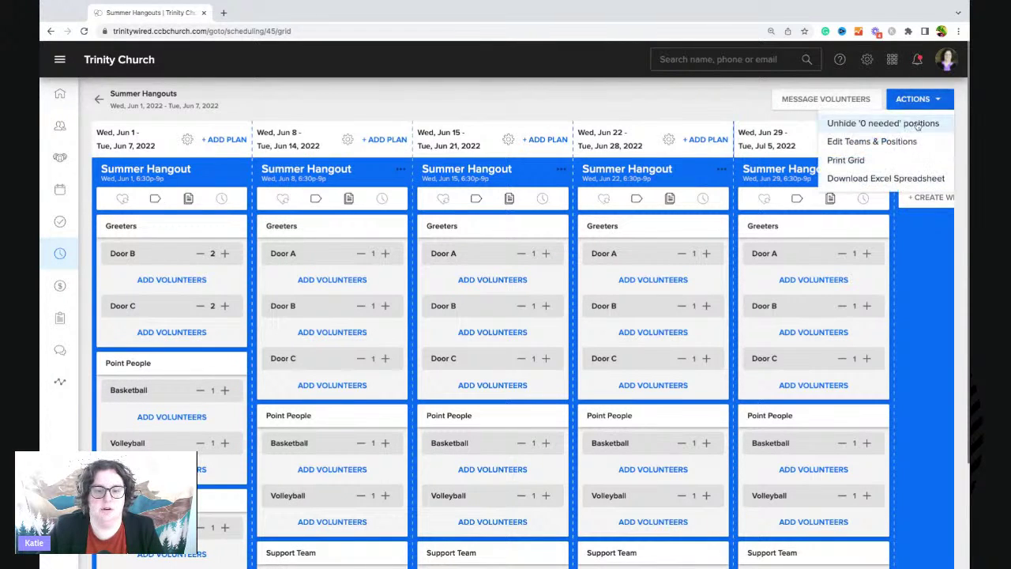
left_click(856, 127)
left_click(225, 253)
left_click(225, 253)
Set the volunteers needed for Basketball, Volleyball, Check-in and Medical to 2 each in the Jun 1 week
scroll(236, 411, "down", 2)
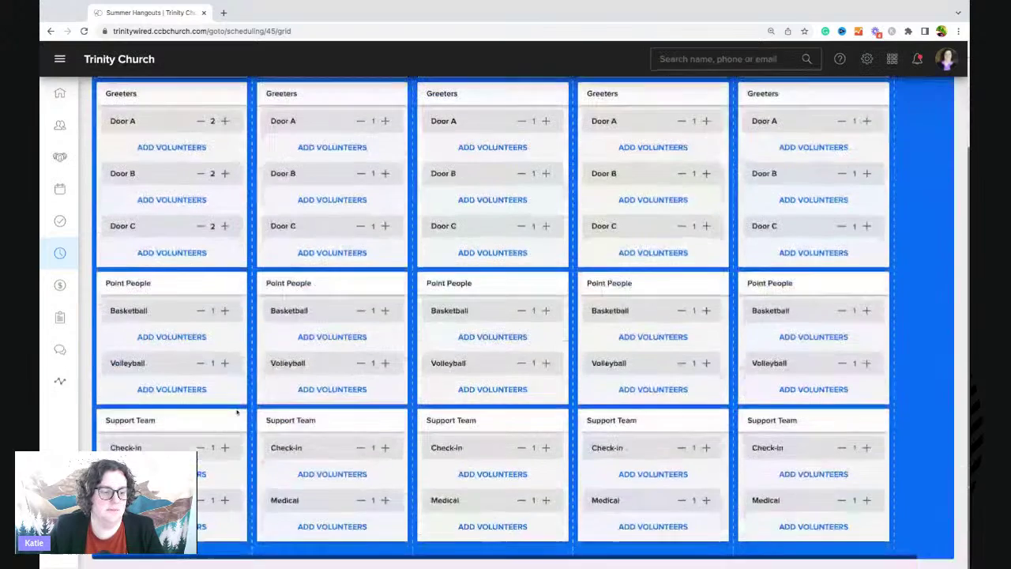
left_click(224, 311)
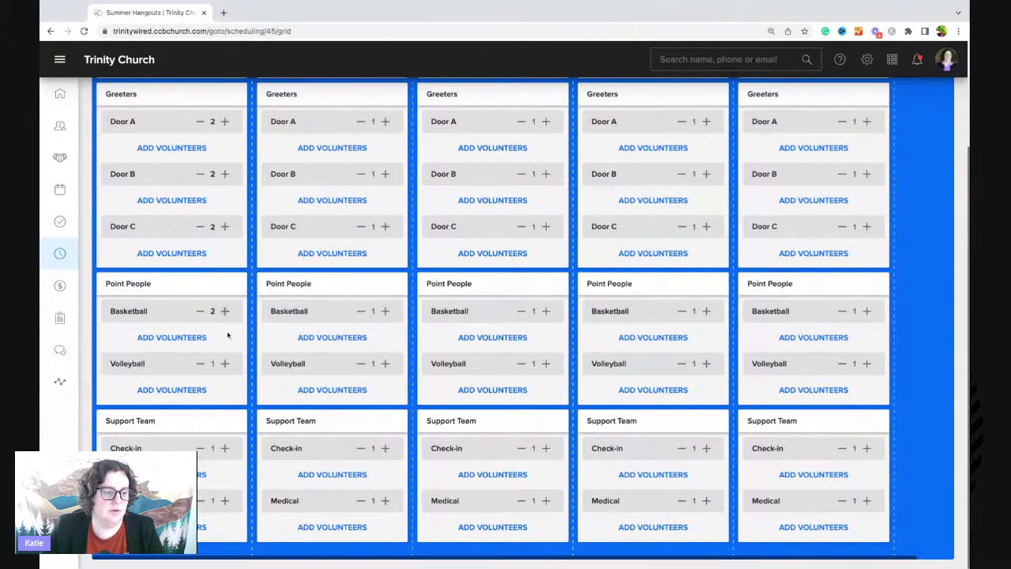
left_click(224, 363)
left_click(224, 448)
left_click(224, 500)
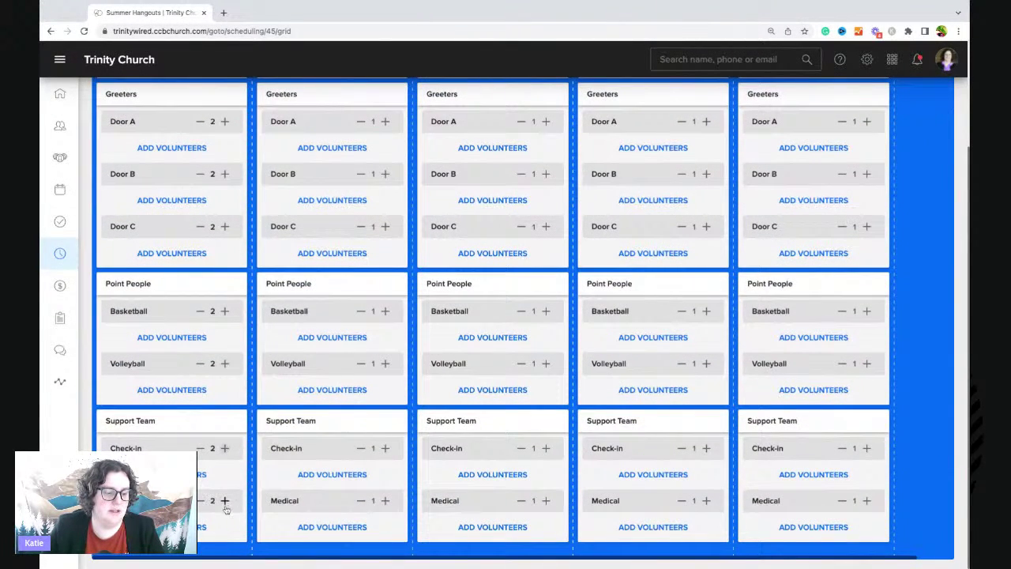
scroll(219, 399, "up", 1)
scroll(219, 400, "up", 2)
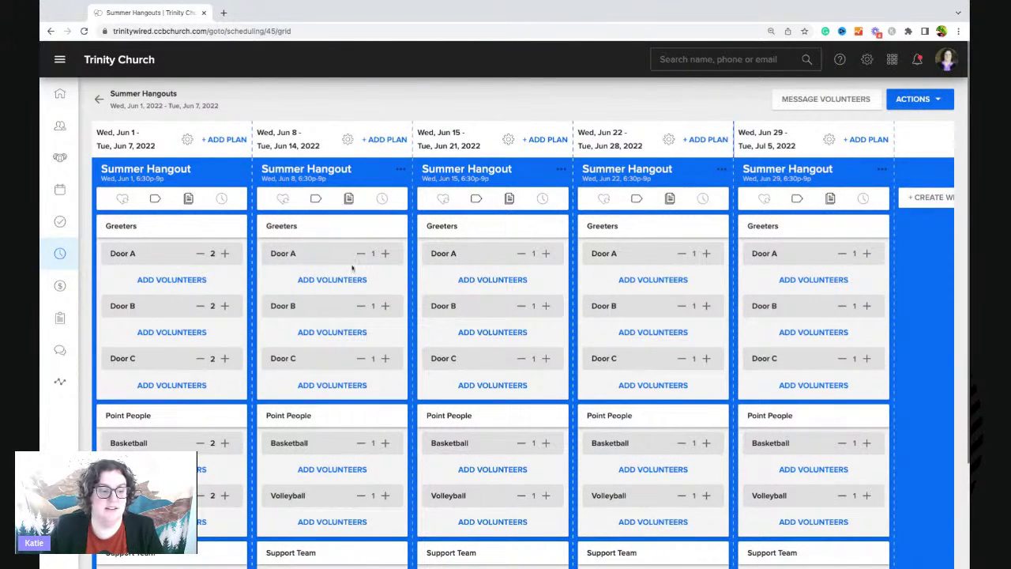
View the available options for the Jun 8 week in the grid and for the Jun 1 schedule in the category overview
left_click(348, 139)
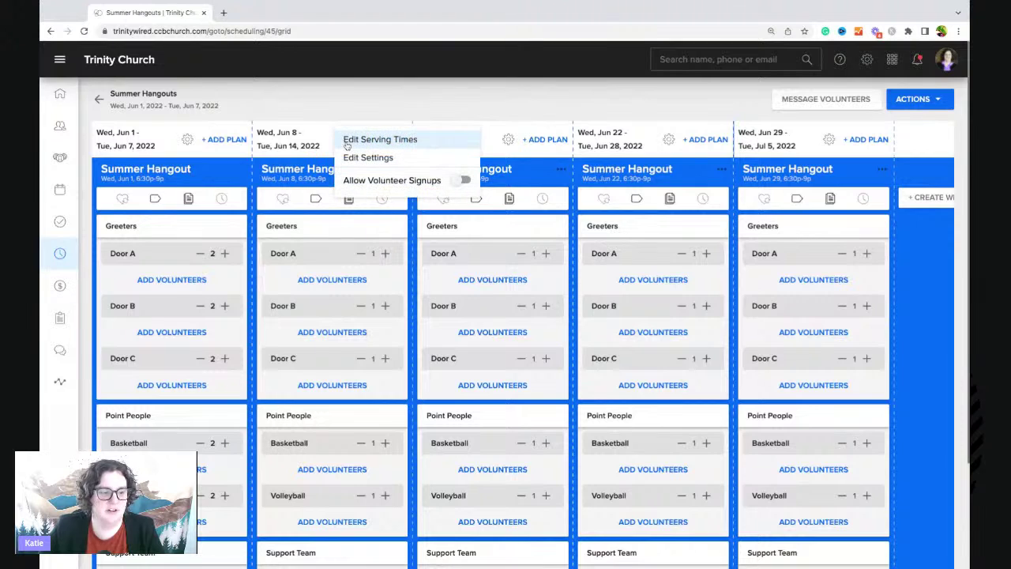
left_click(340, 119)
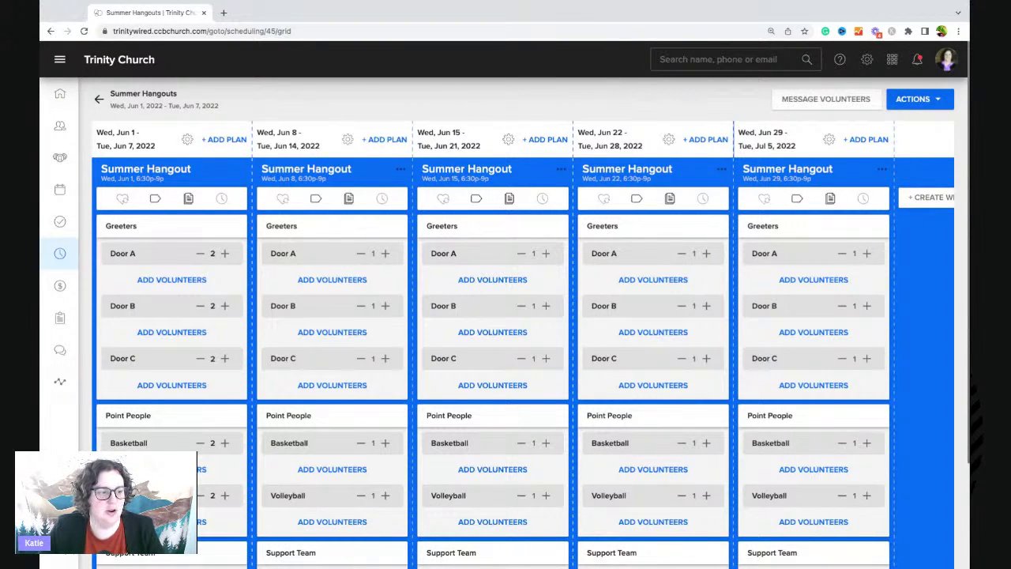
left_click(99, 99)
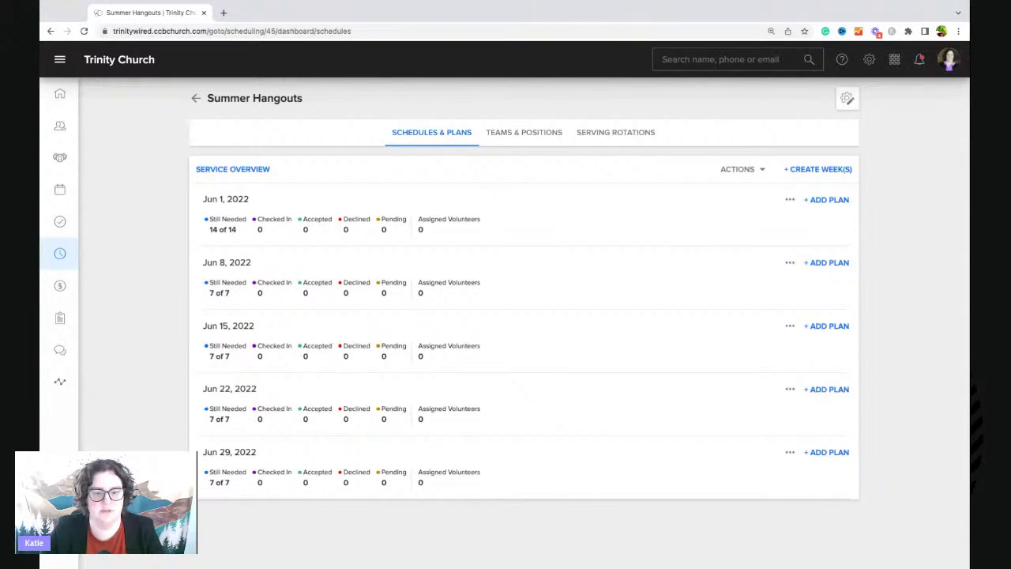
left_click(789, 200)
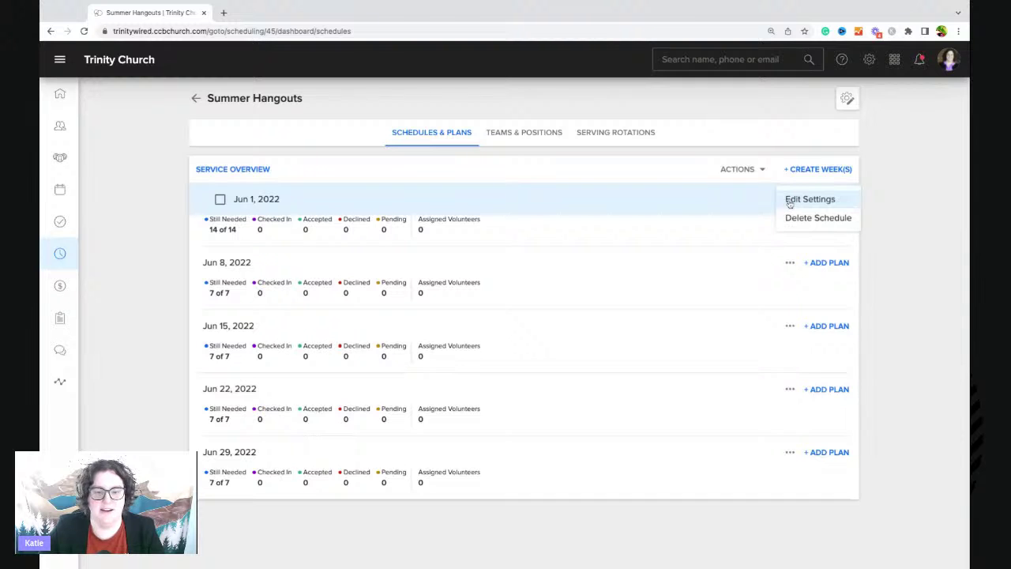
left_click(514, 155)
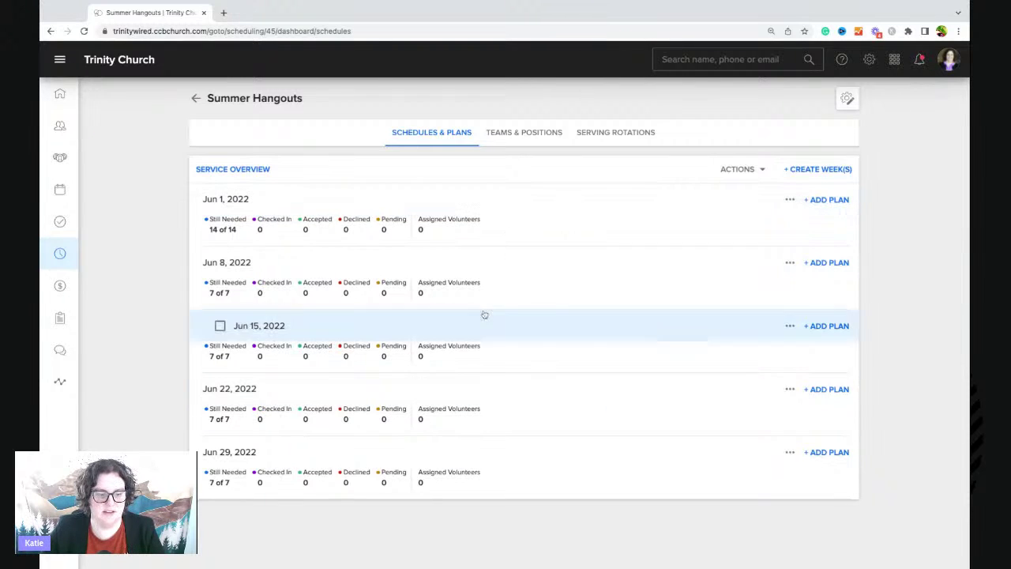
Create a serving rotation named "1st Sunday" for the Summer Hangouts category
left_click(528, 134)
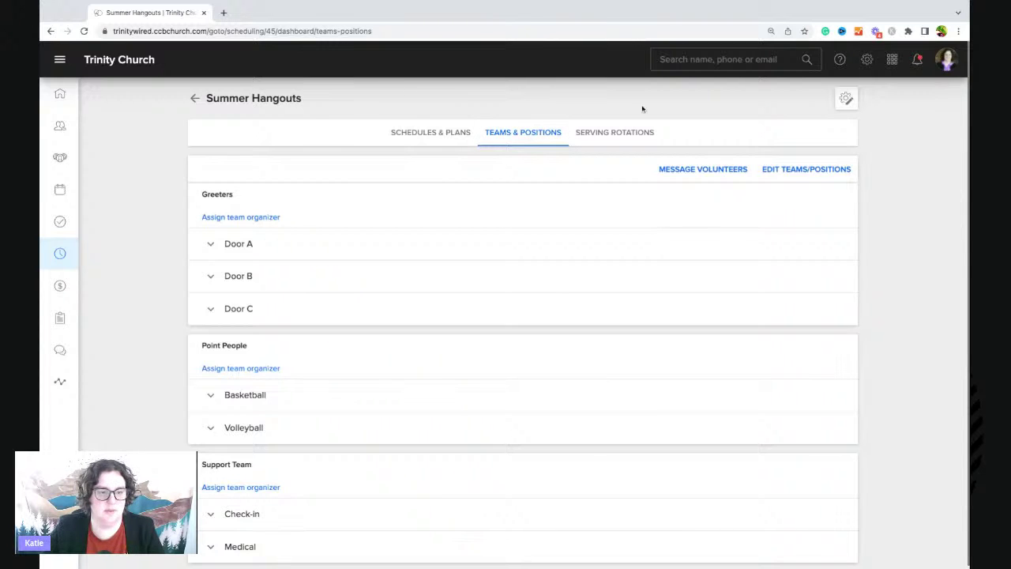
left_click(634, 134)
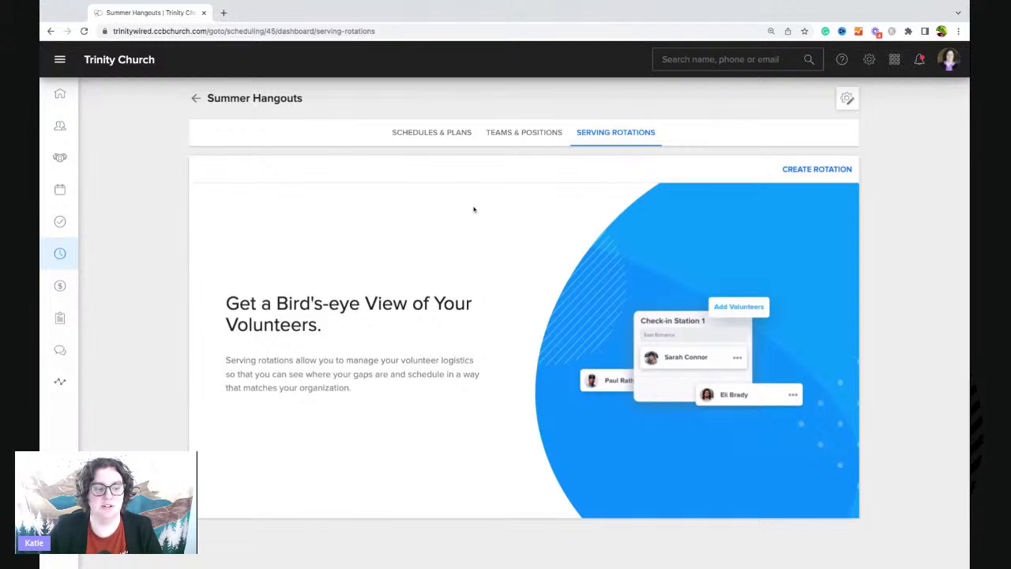
left_click(822, 175)
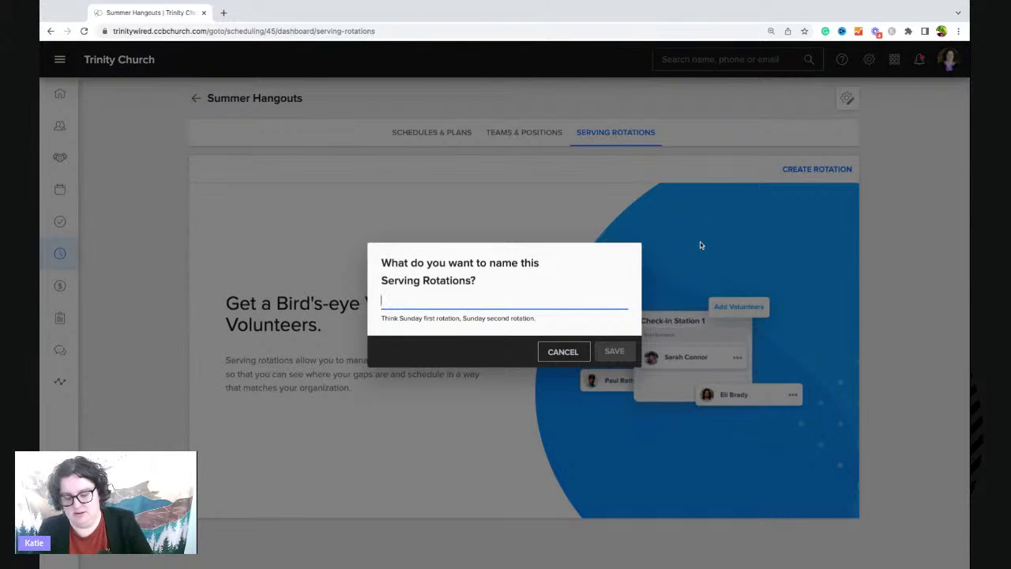
type("S")
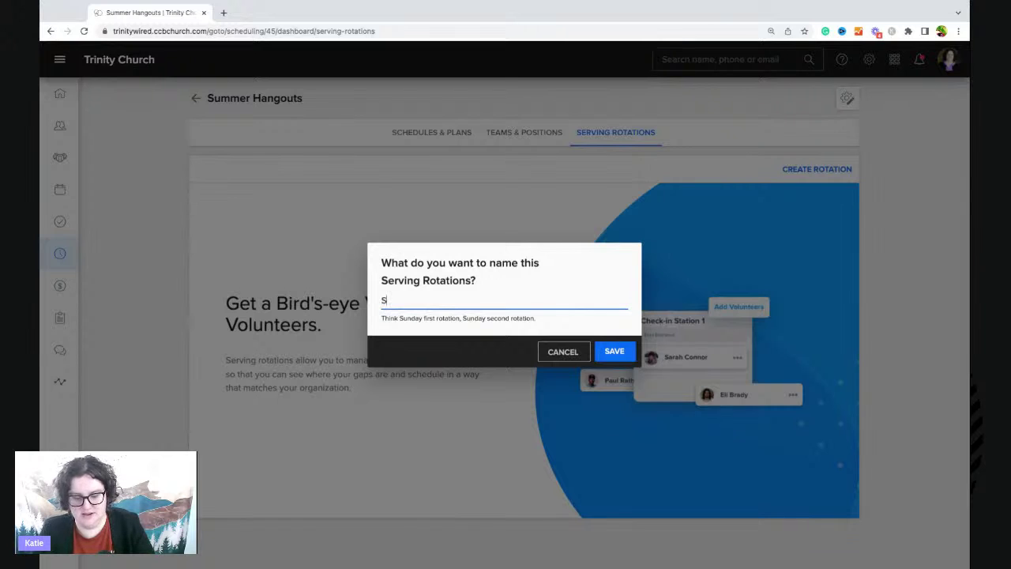
type("unday 1")
key("BackSpace")
key("BackSpace")
key("BackSpace")
key("BackSpace")
key("BackSpace")
key("BackSpace")
key("BackSpace")
key("BackSpace")
type("1st Sunday")
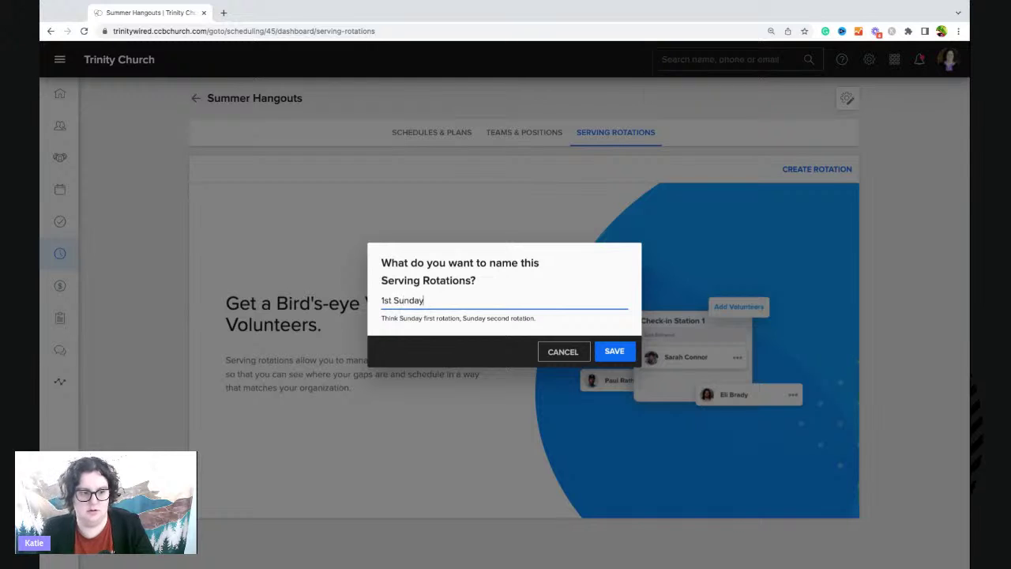
left_click(615, 351)
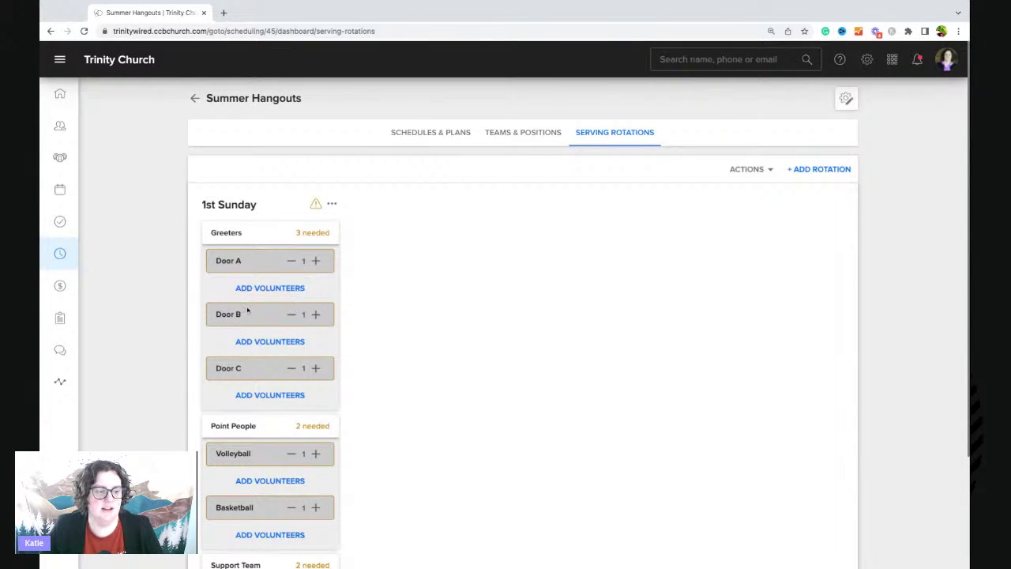
Look over the positions in the 1st Sunday rotation and add Mickey Mouse as a volunteer to Door A
scroll(284, 316, "down", 2)
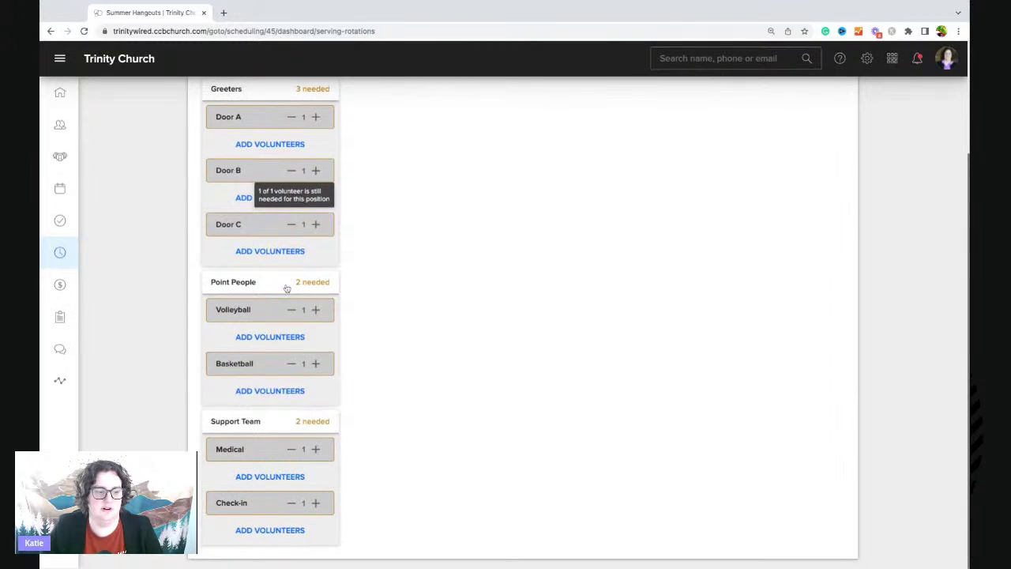
scroll(295, 421, "up", 2)
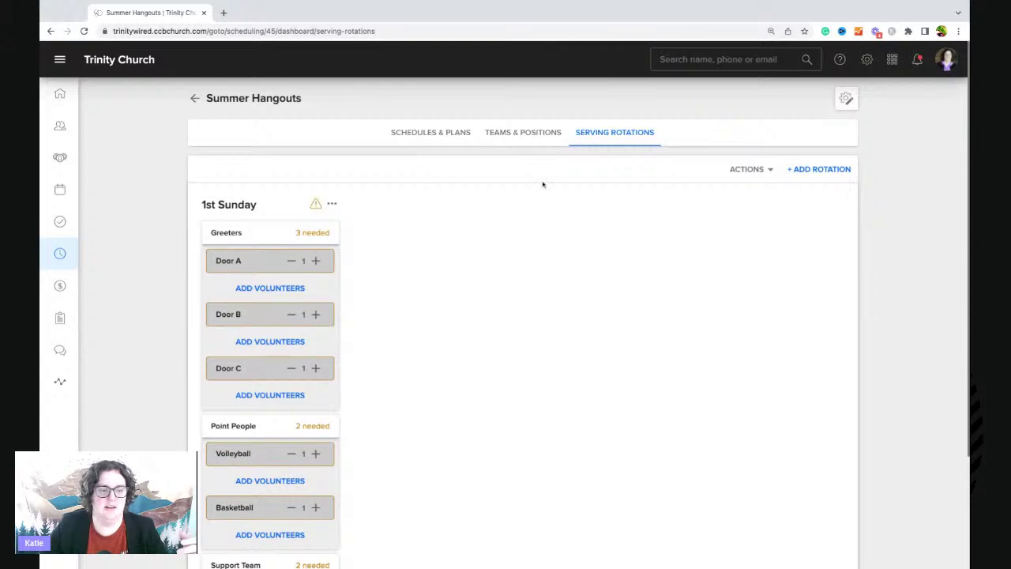
left_click(250, 289)
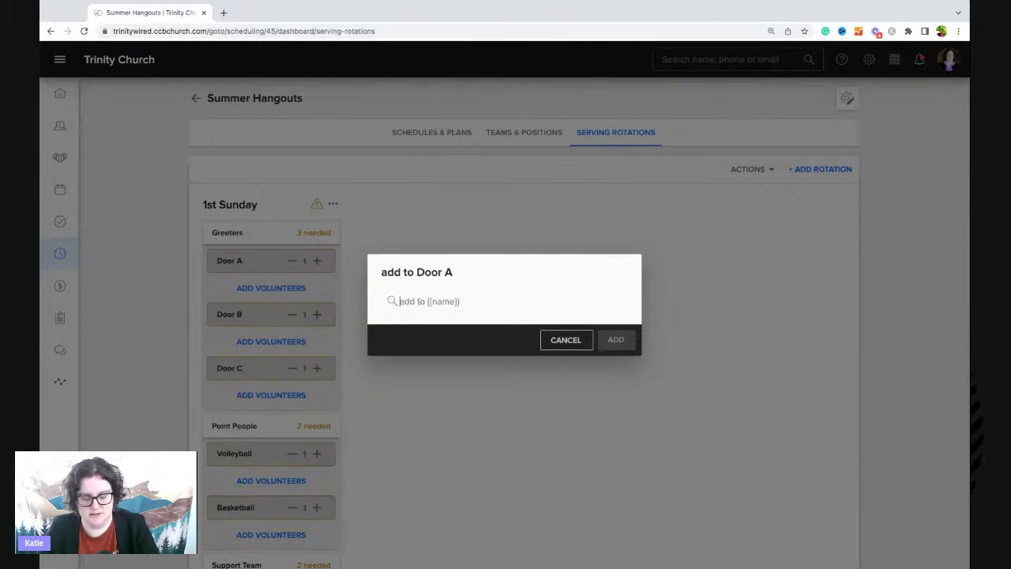
type("mic mou")
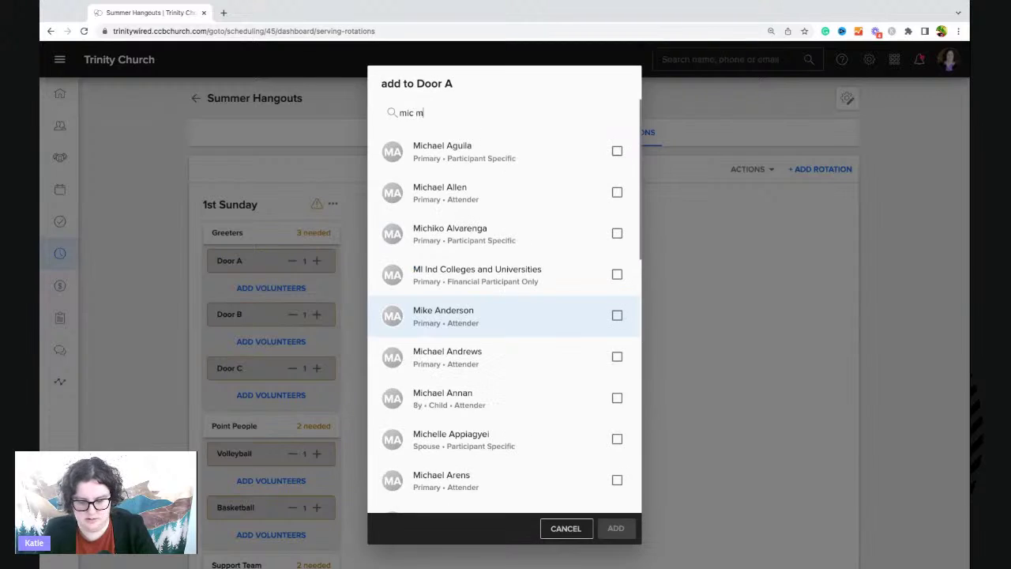
left_click(618, 318)
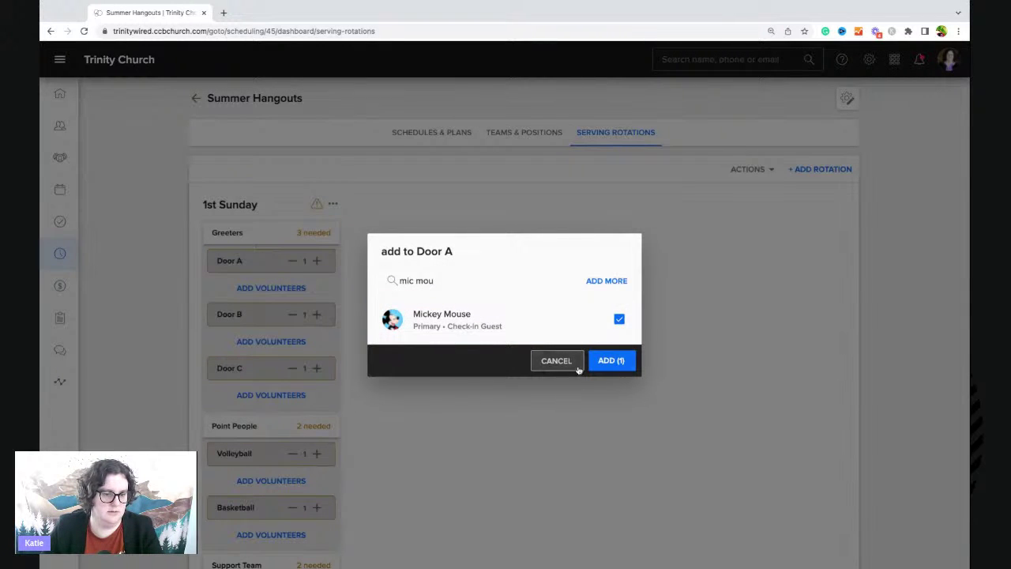
left_click(610, 360)
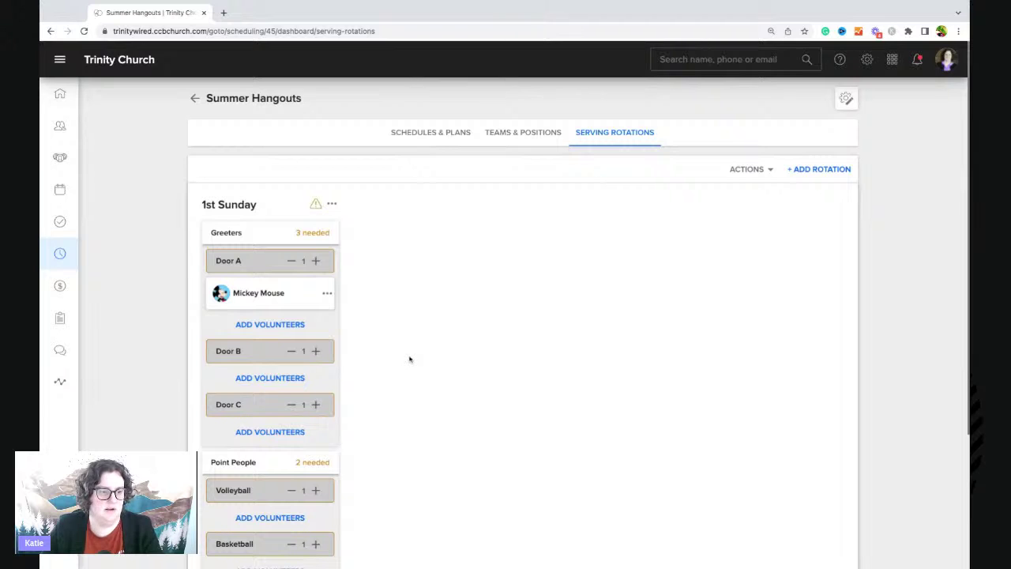
Review the weekly schedules and the editable list of teams and positions, leaving the editor without saving
left_click(456, 132)
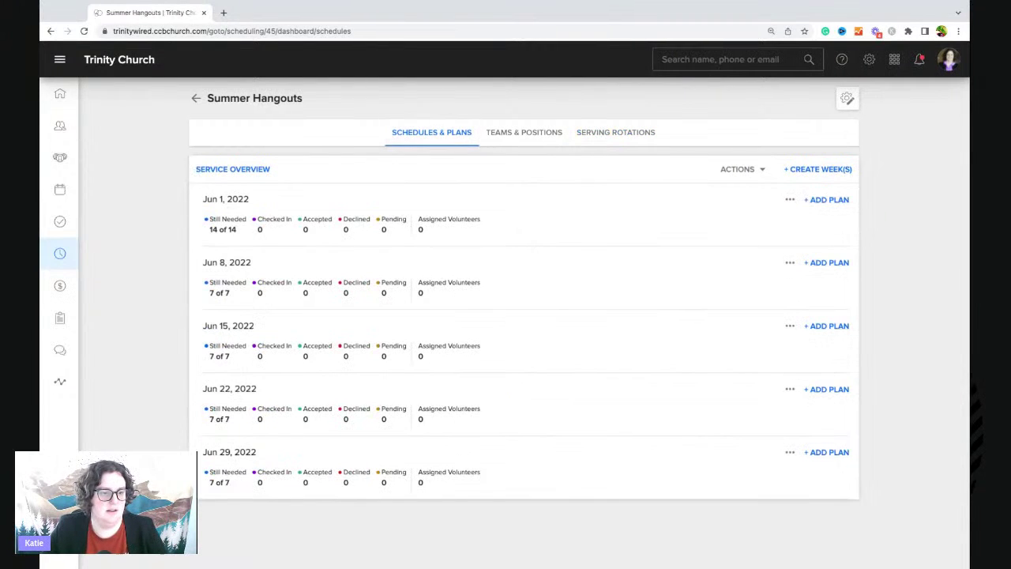
left_click(532, 134)
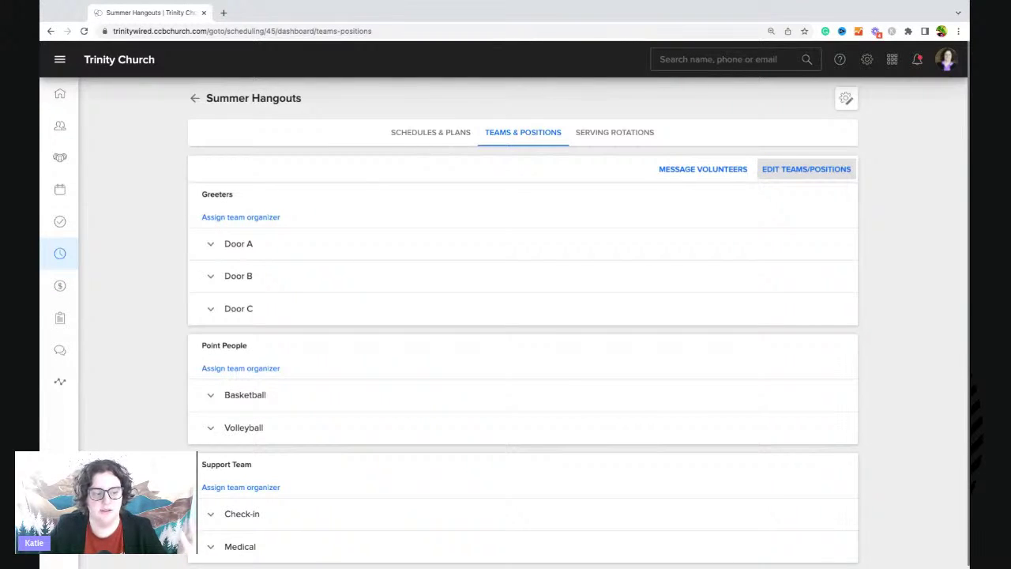
left_click(805, 169)
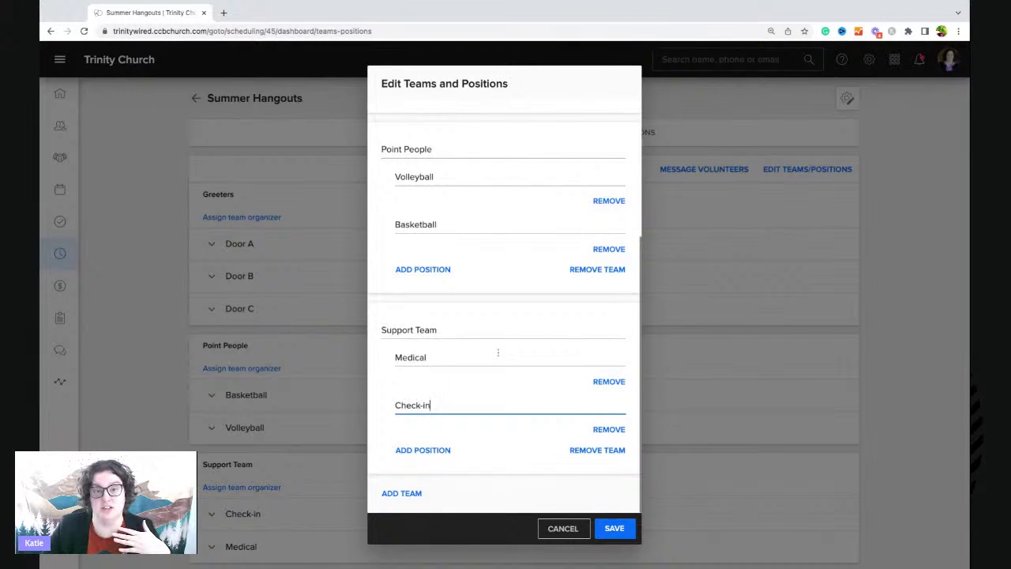
left_click(568, 527)
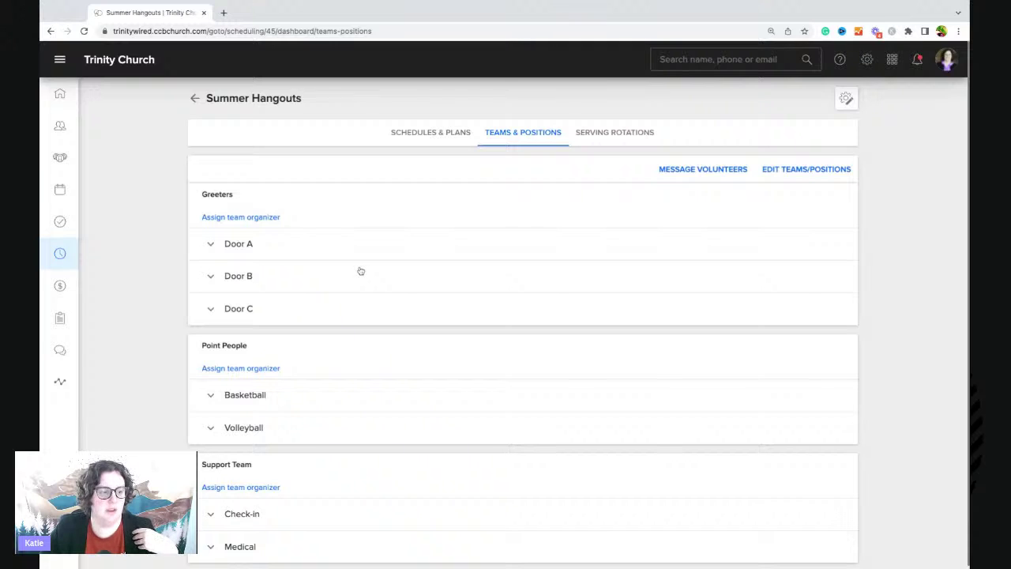
View the volunteers assigned to the Door A position and the sources available for importing more volunteers
left_click(242, 250)
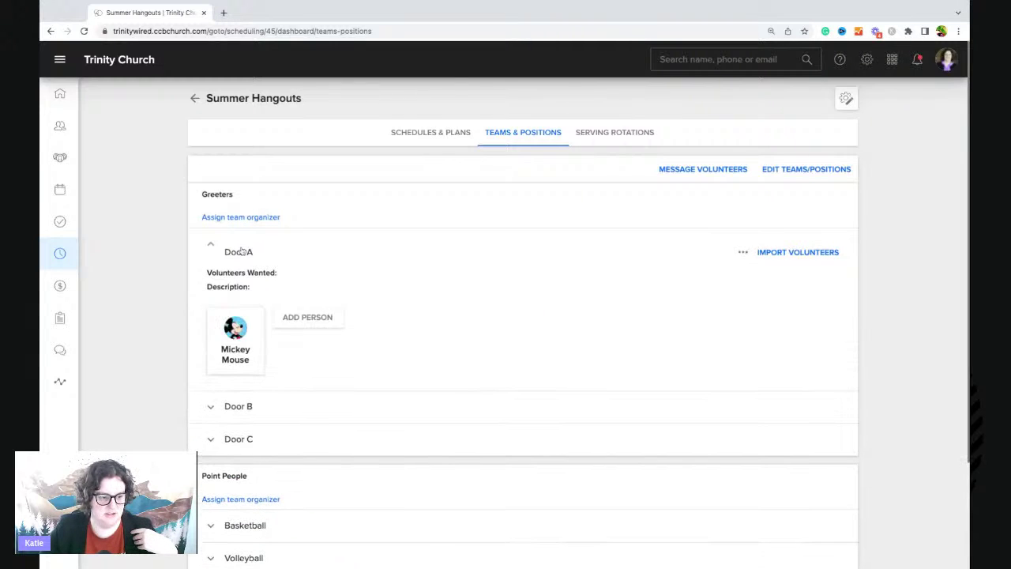
scroll(371, 355, "down", 1)
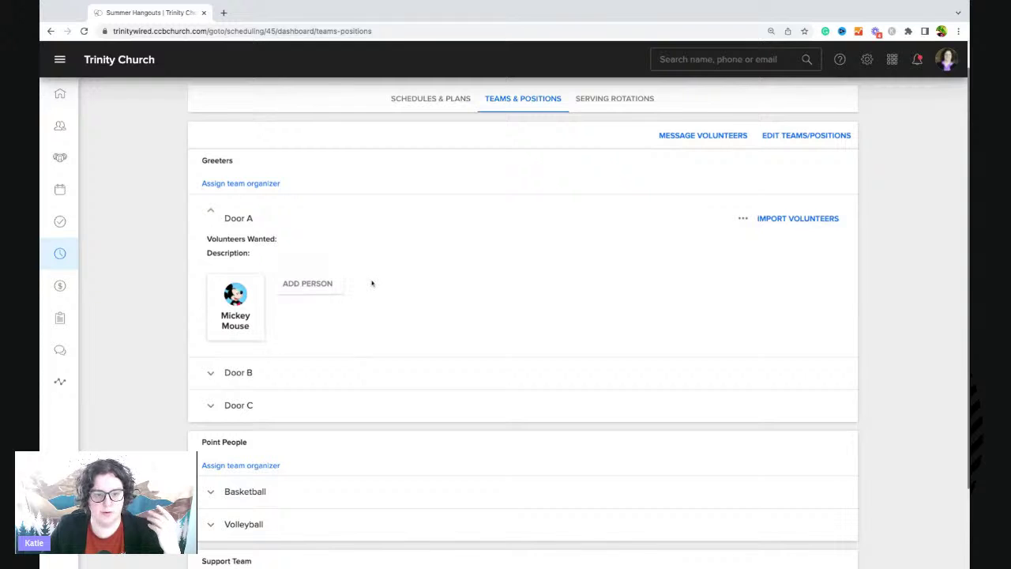
left_click(777, 222)
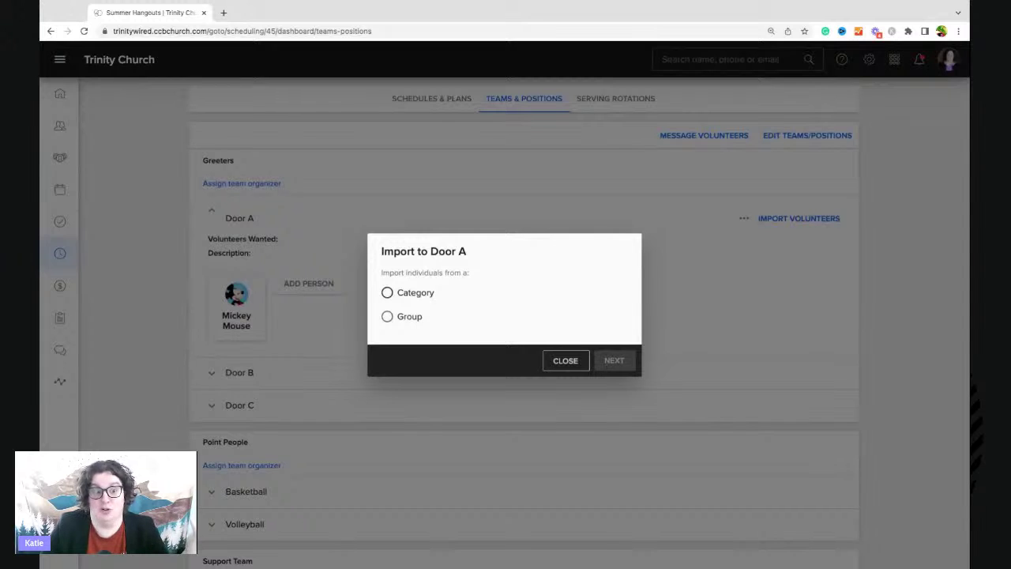
left_click(565, 360)
View Door A's description and volunteers-wanted settings and the available background check requirements, closing them without changes
scroll(316, 336, "down", 1)
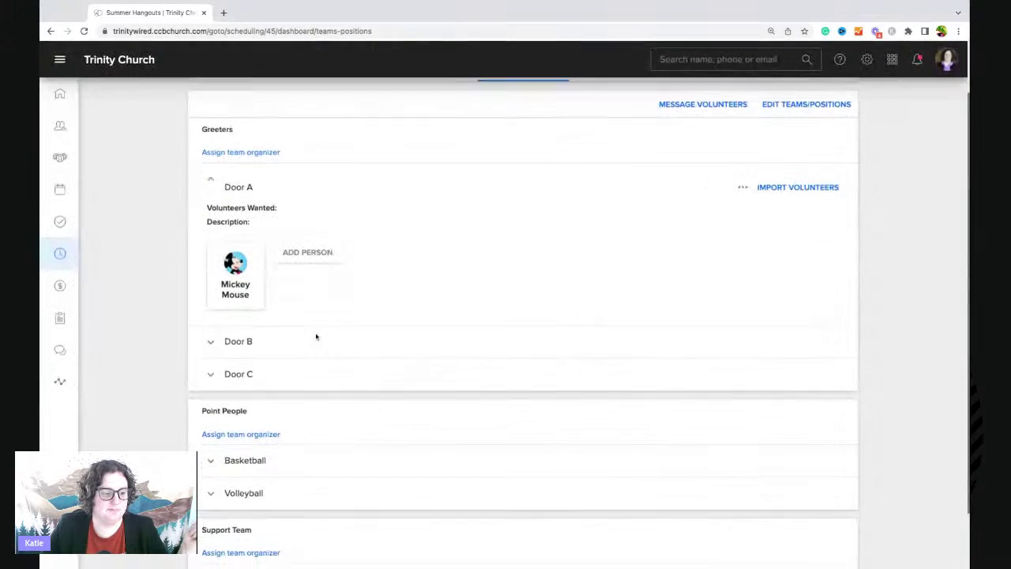
scroll(316, 337, "down", 1)
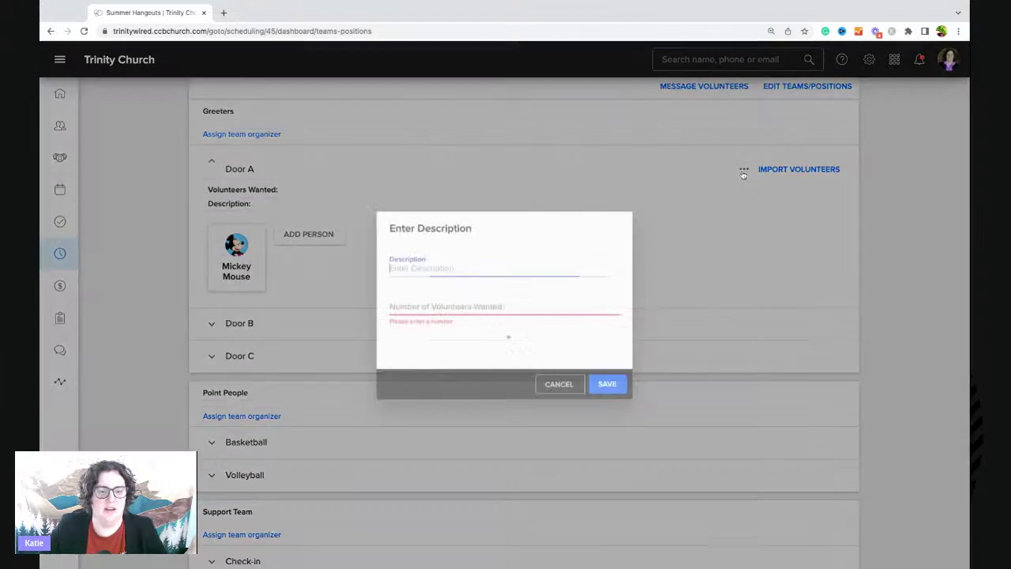
left_click(743, 170)
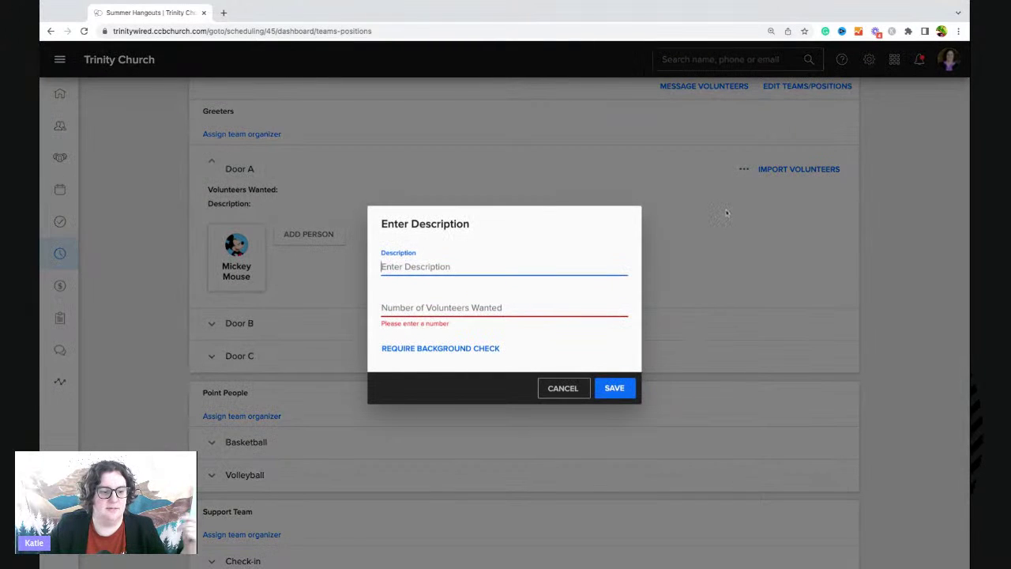
left_click(548, 387)
left_click(743, 170)
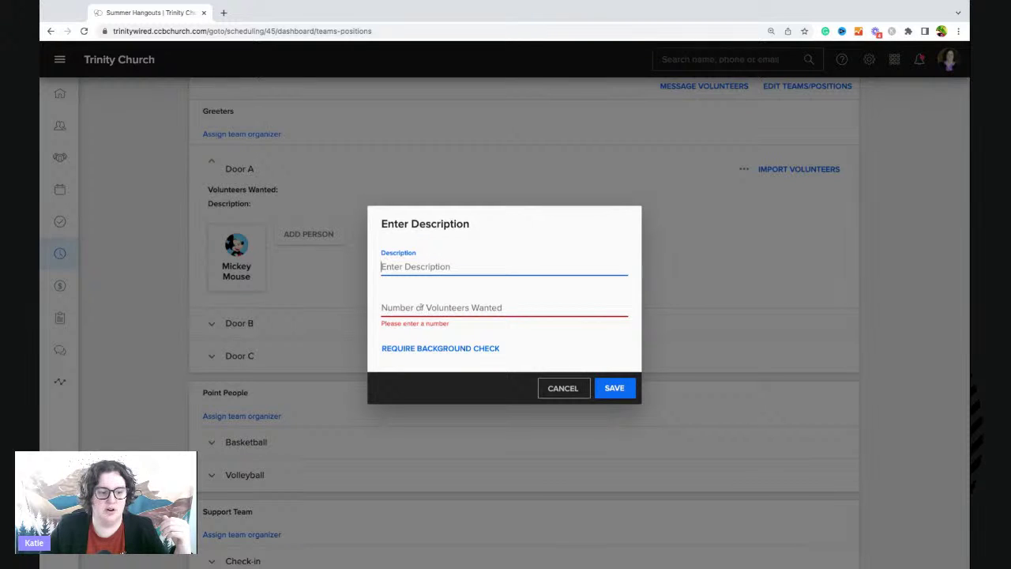
left_click(446, 353)
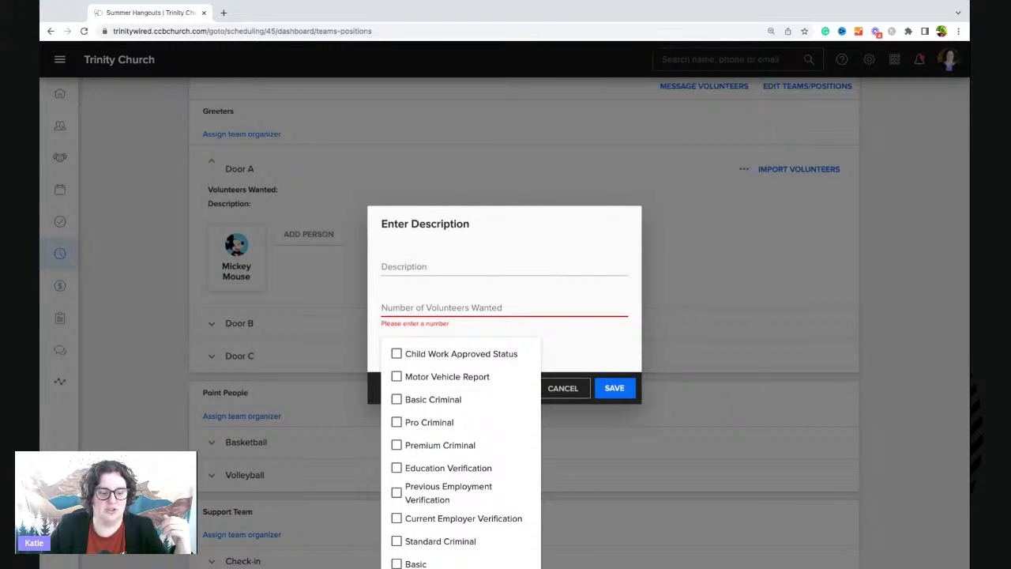
left_click(551, 325)
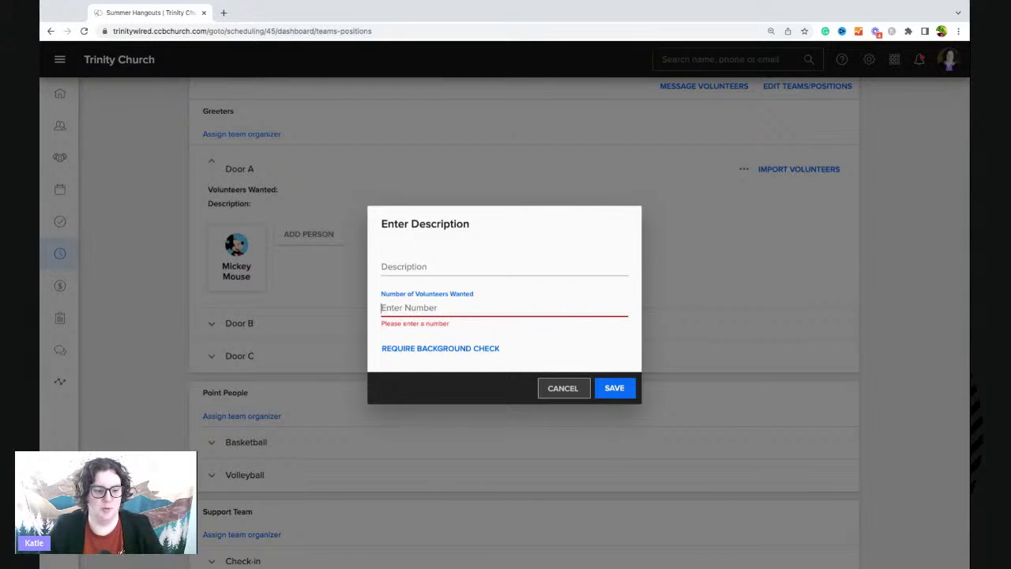
key("Escape")
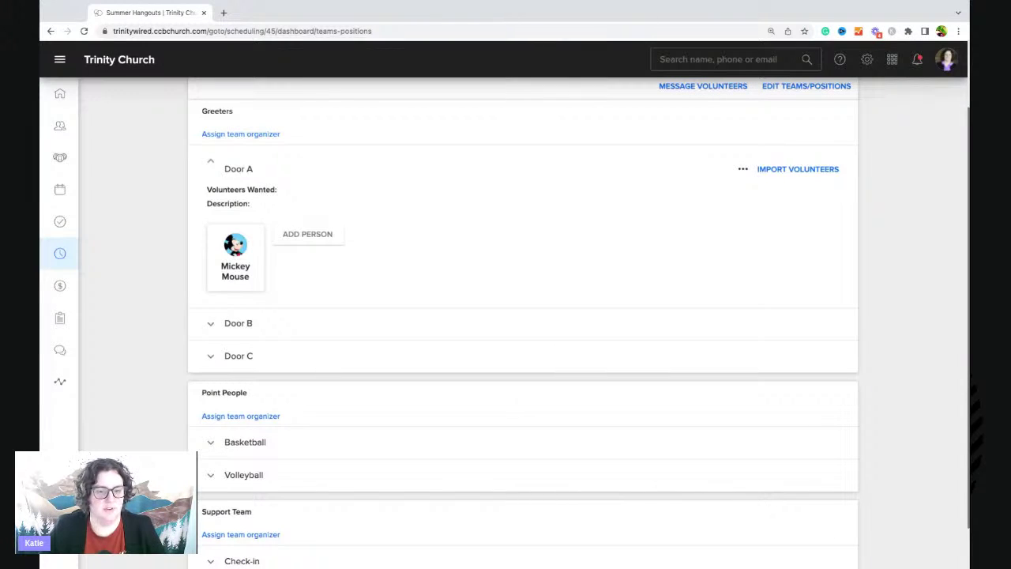
Check Door A's assigned volunteer in the teams list and the 1st Sunday serving rotation, and return to the schedules overview
scroll(382, 357, "down", 1)
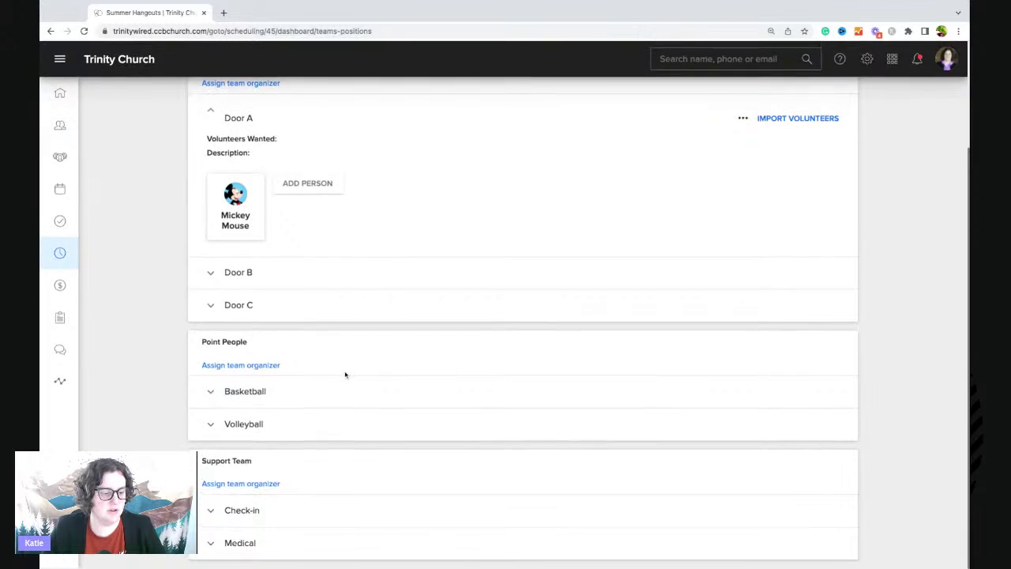
mouse_move(229, 204)
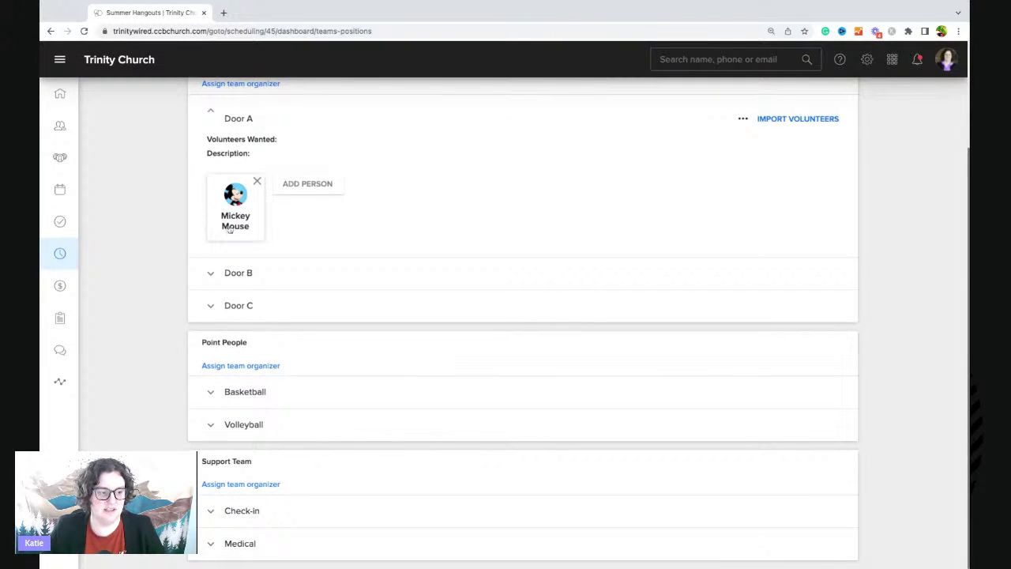
scroll(239, 224, "up", 1)
scroll(241, 225, "up", 2)
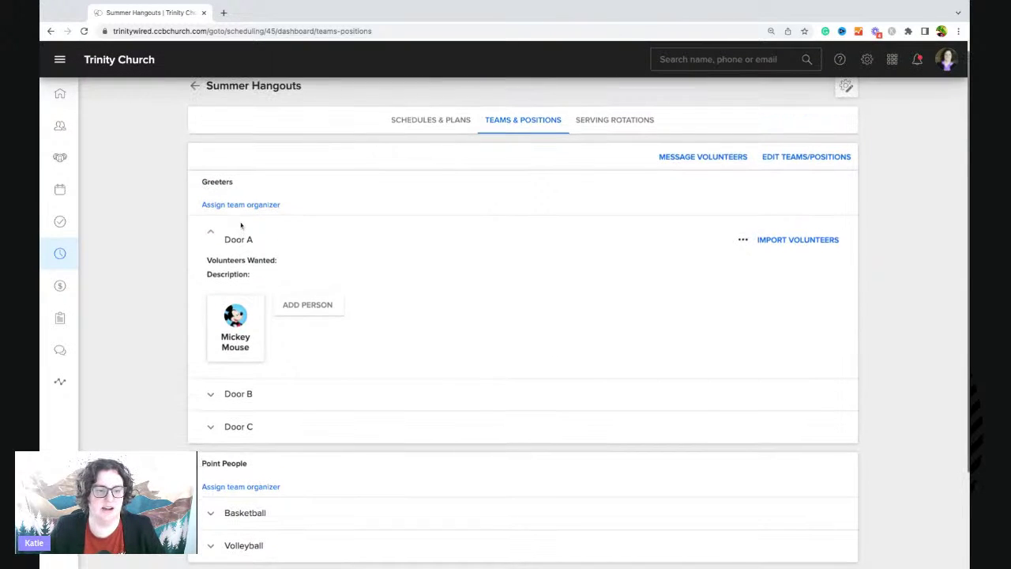
left_click(621, 122)
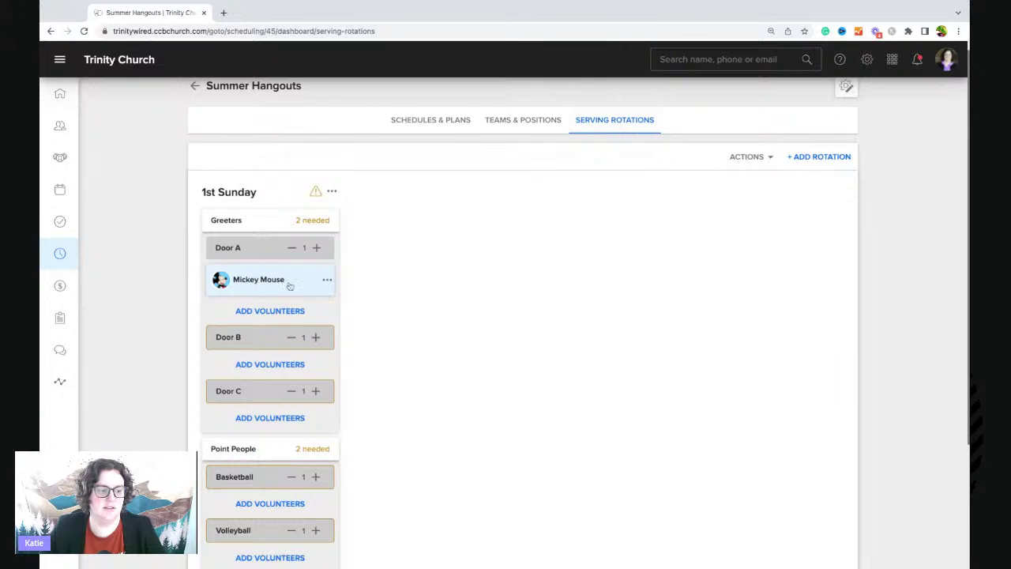
left_click(543, 123)
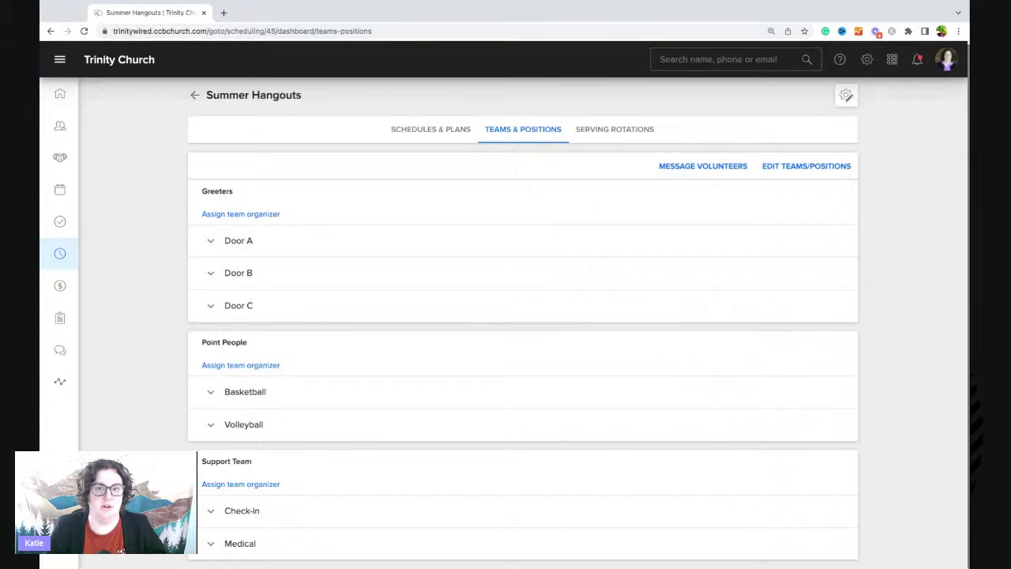
left_click(409, 130)
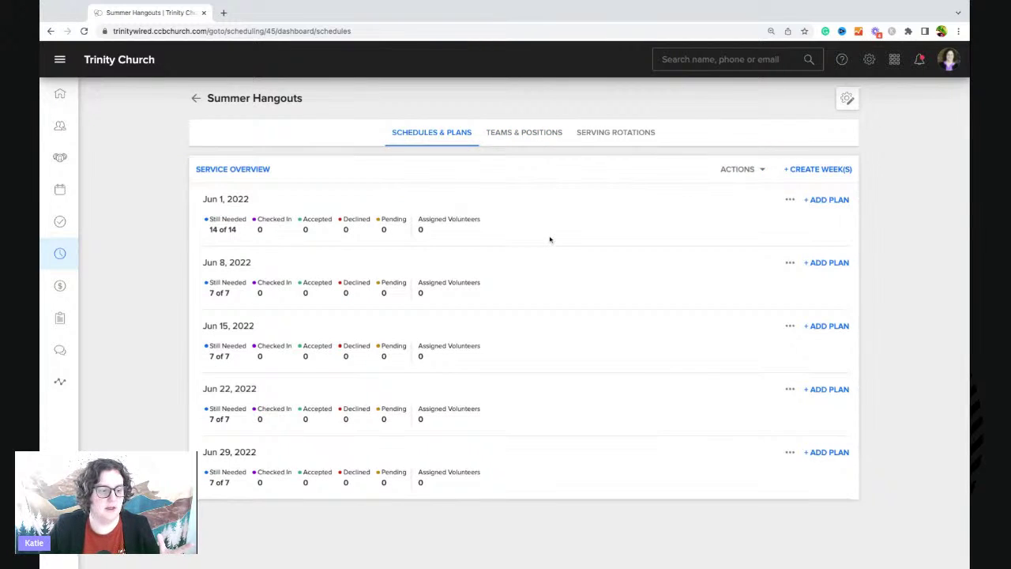
left_click(219, 200)
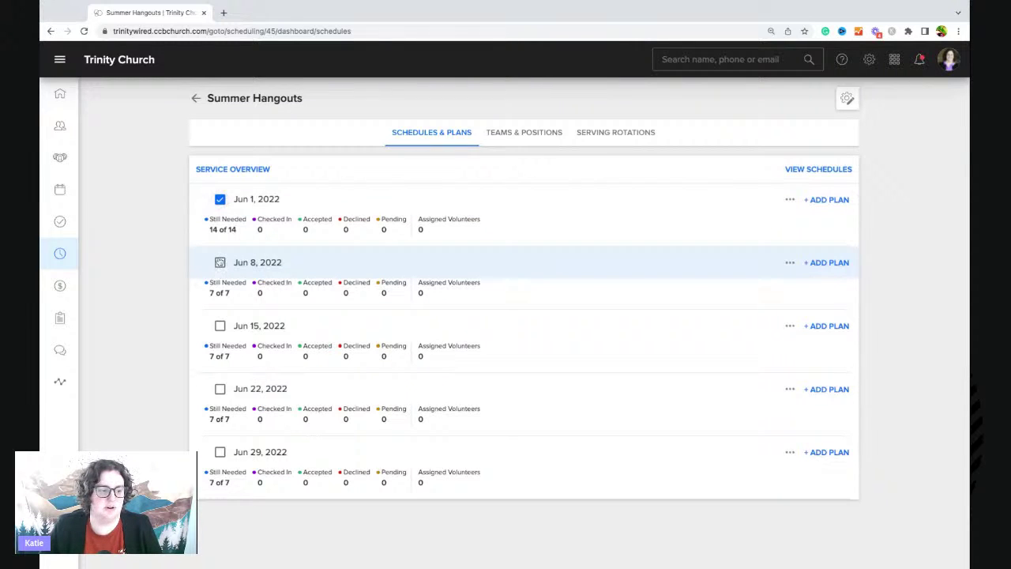
left_click(220, 262)
left_click(219, 262)
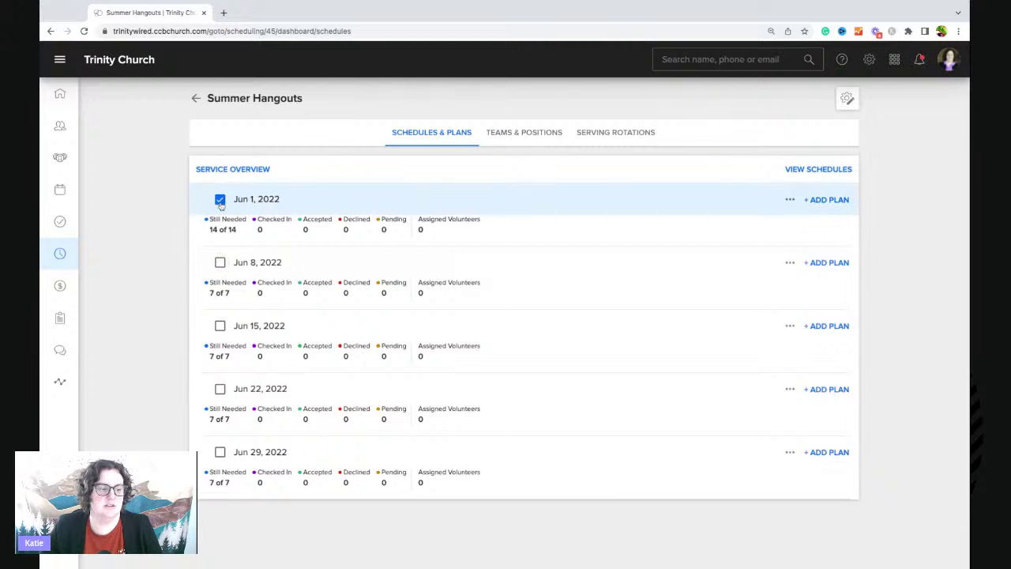
left_click(220, 199)
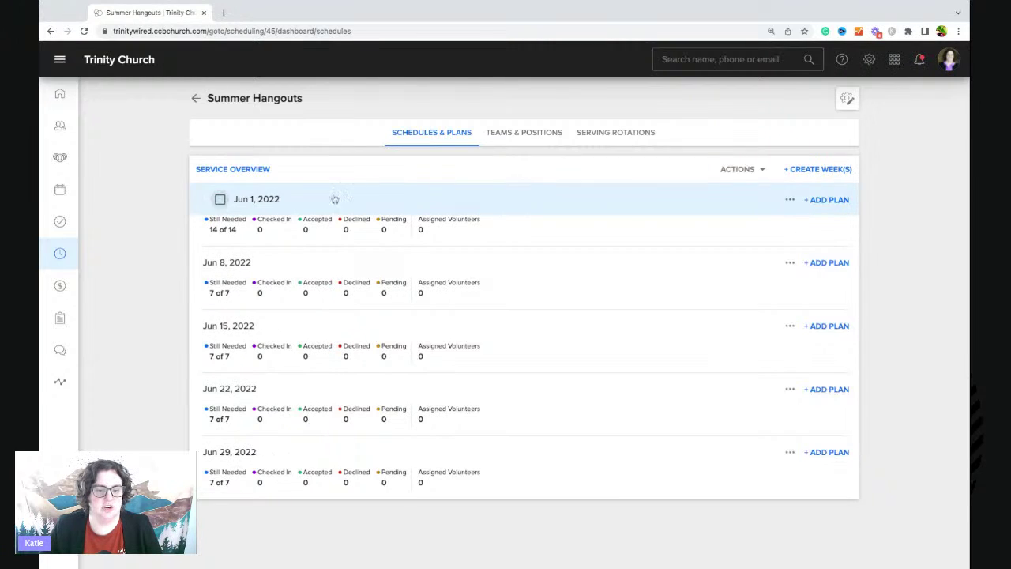
Delete the Jun 8, 2022 and Jun 15, 2022 schedules from the Summer Hangouts service overview
left_click(760, 170)
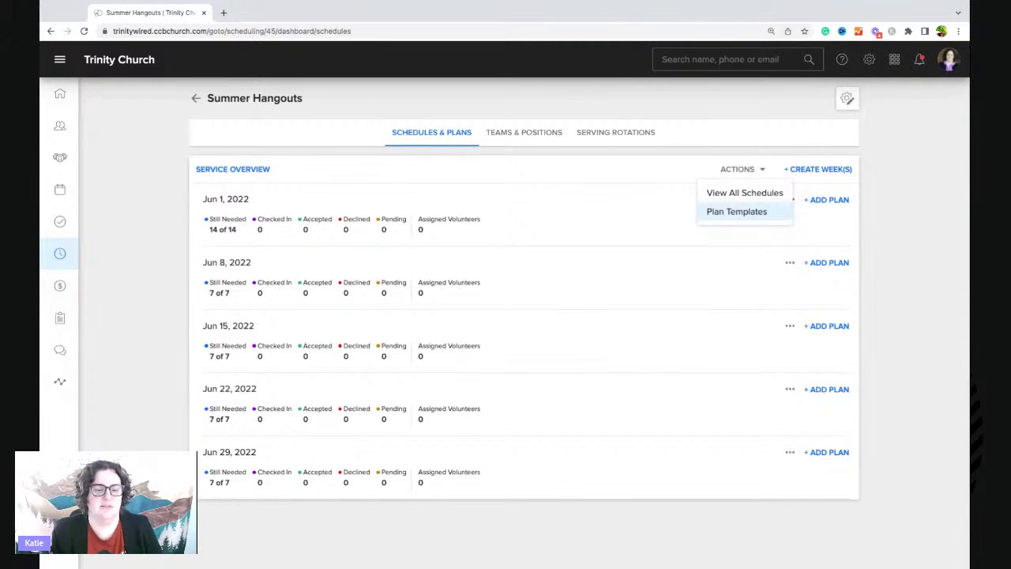
left_click(913, 213)
left_click(789, 199)
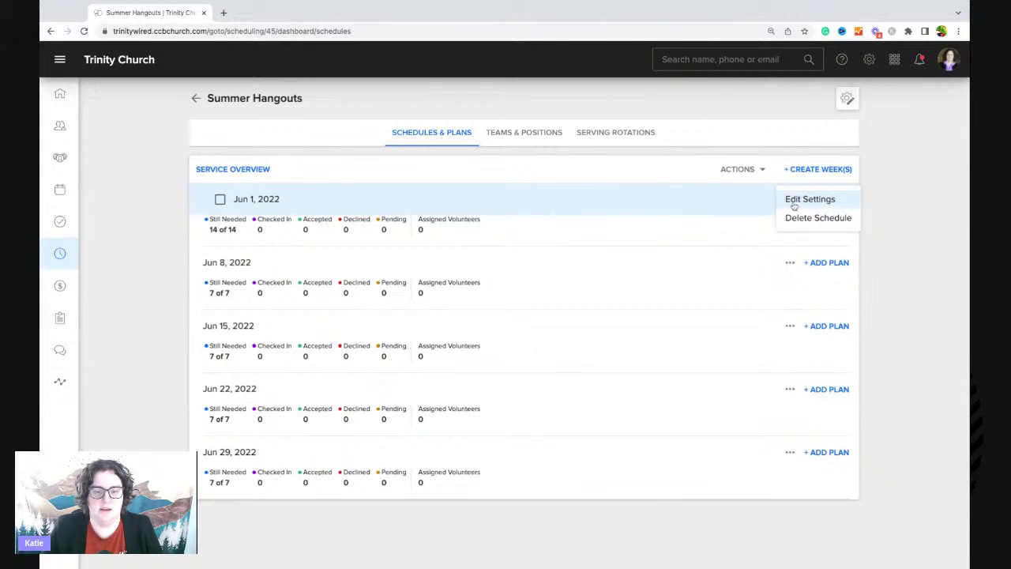
left_click(790, 262)
left_click(790, 281)
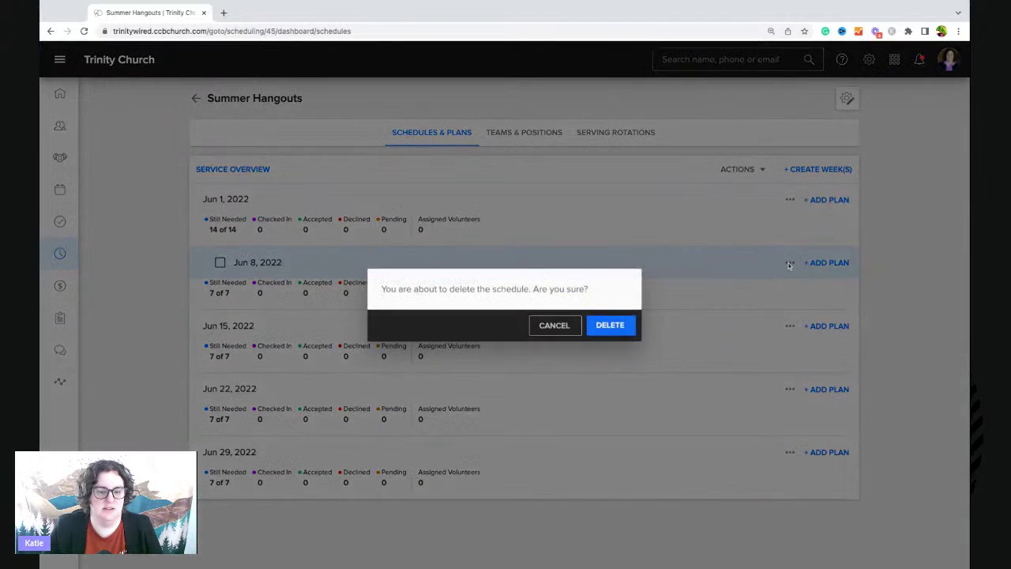
left_click(592, 326)
left_click(790, 262)
left_click(790, 279)
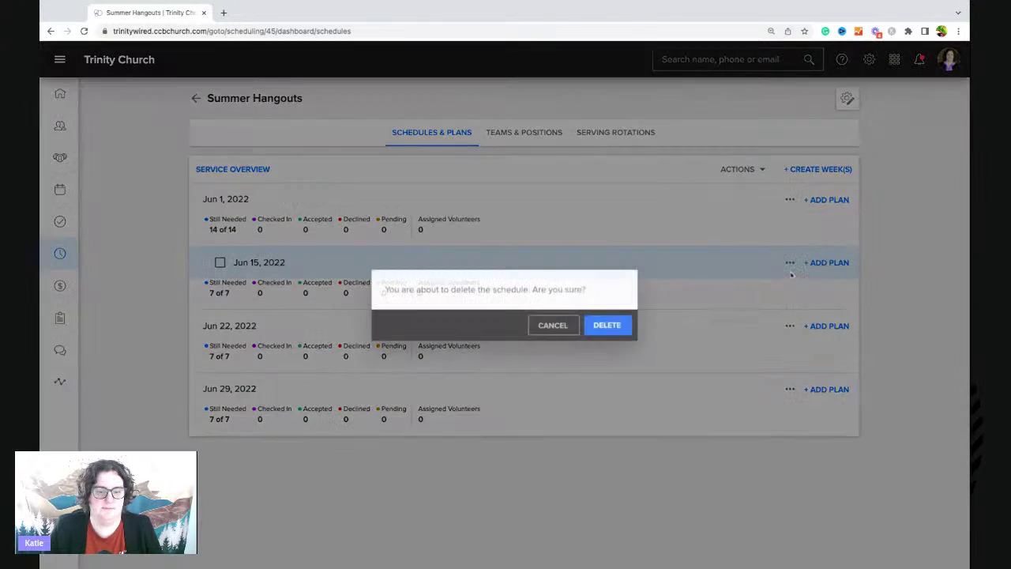
left_click(608, 327)
Delete the Jun 22, 2022 and Jun 29, 2022 schedules, leaving only Jun 1 in the overview
left_click(789, 262)
left_click(792, 280)
left_click(613, 328)
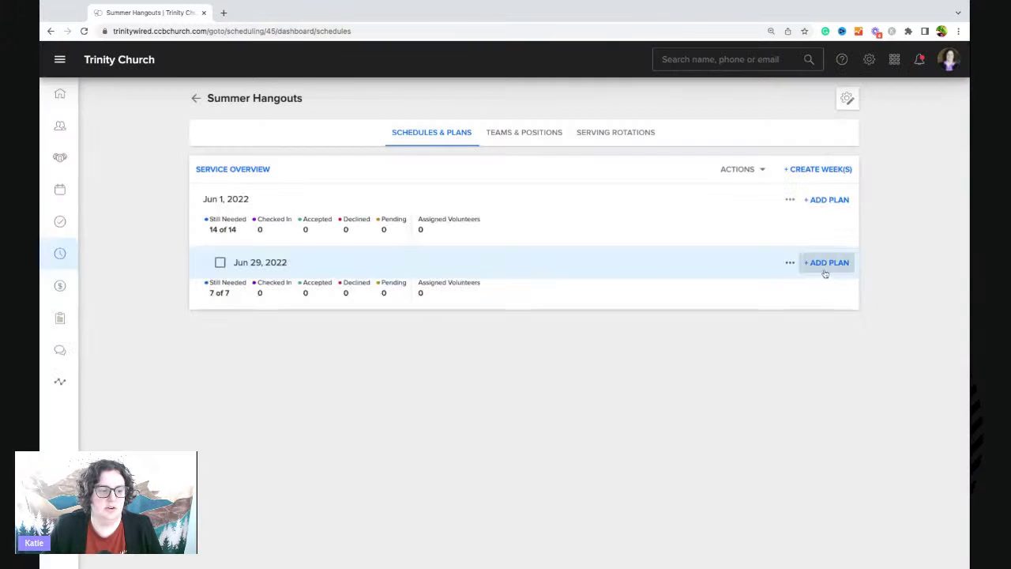
left_click(790, 262)
left_click(792, 280)
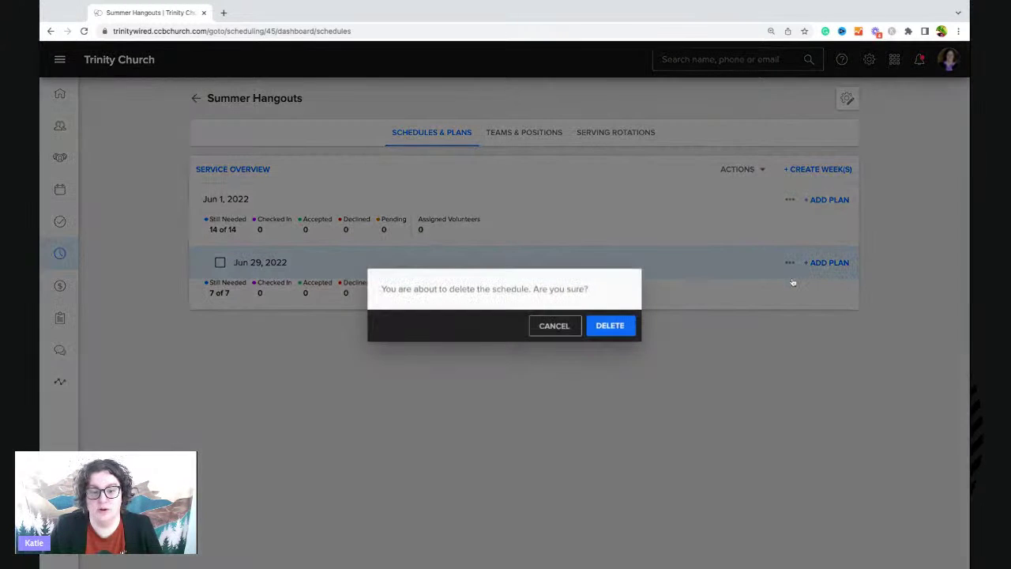
left_click(605, 324)
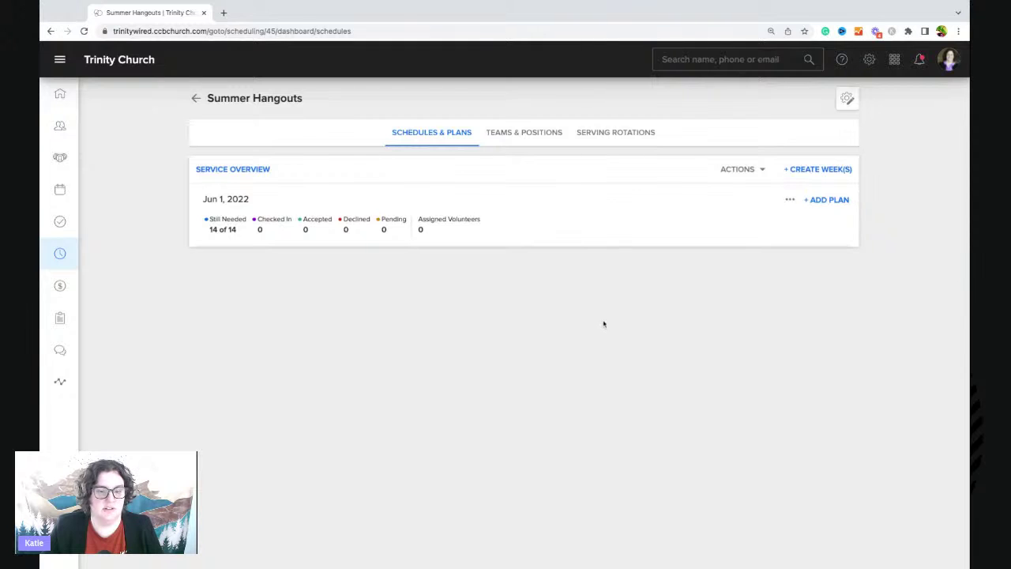
Create new weekly schedules for Jun 8, 2022 and Jun 15, 2022, and return to the service overview
left_click(818, 169)
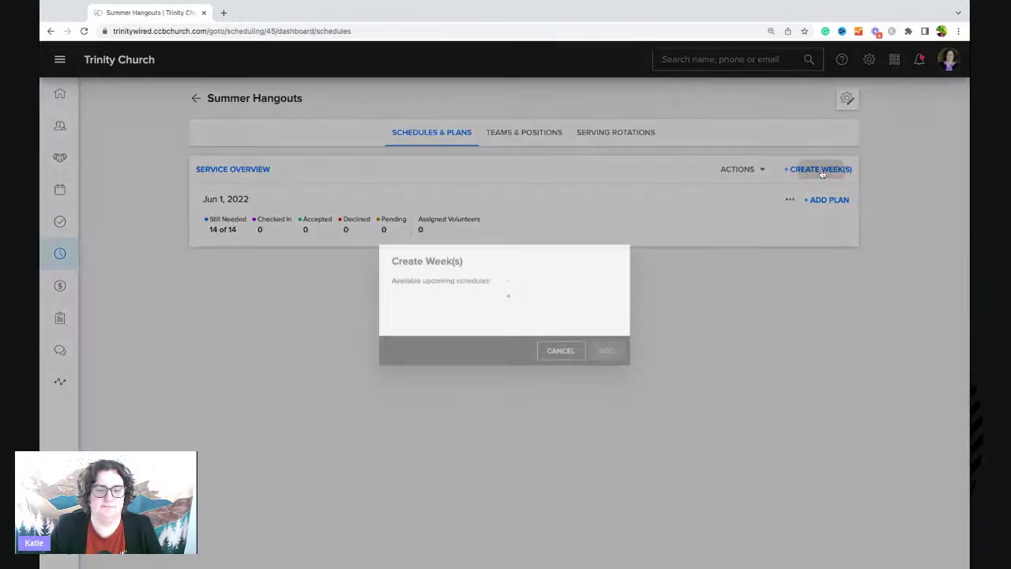
left_click(419, 284)
left_click(414, 306)
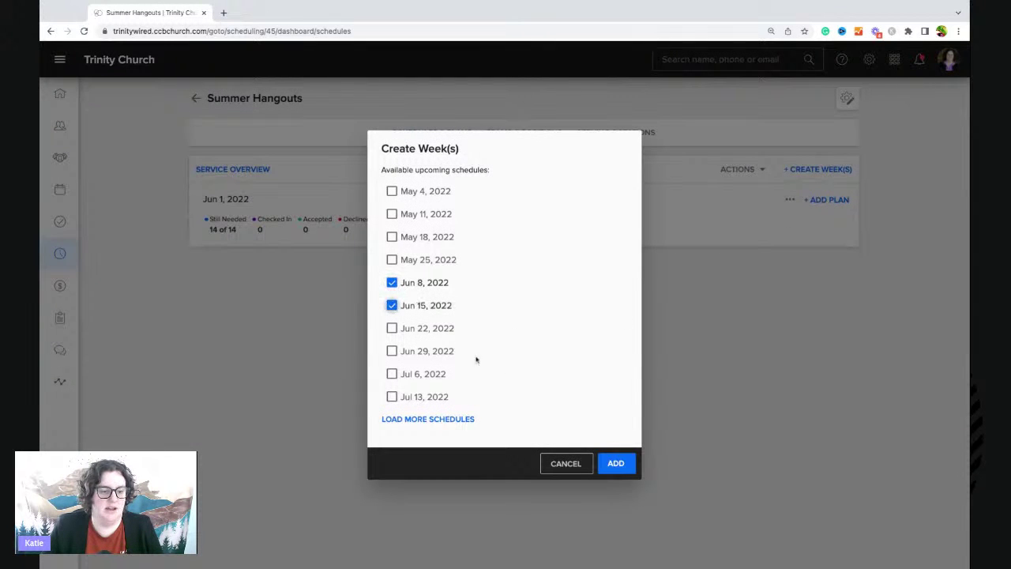
left_click(618, 458)
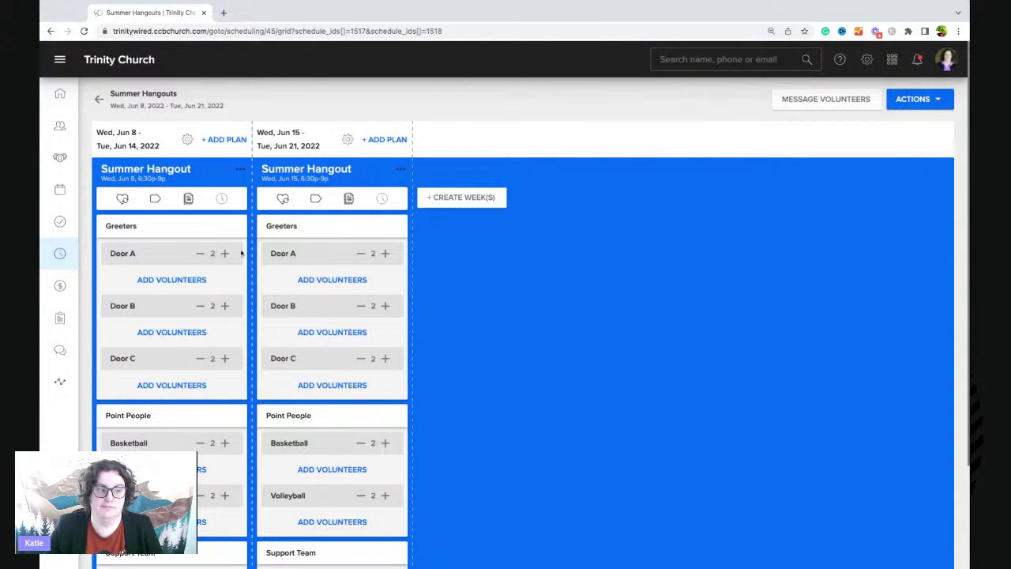
left_click(98, 99)
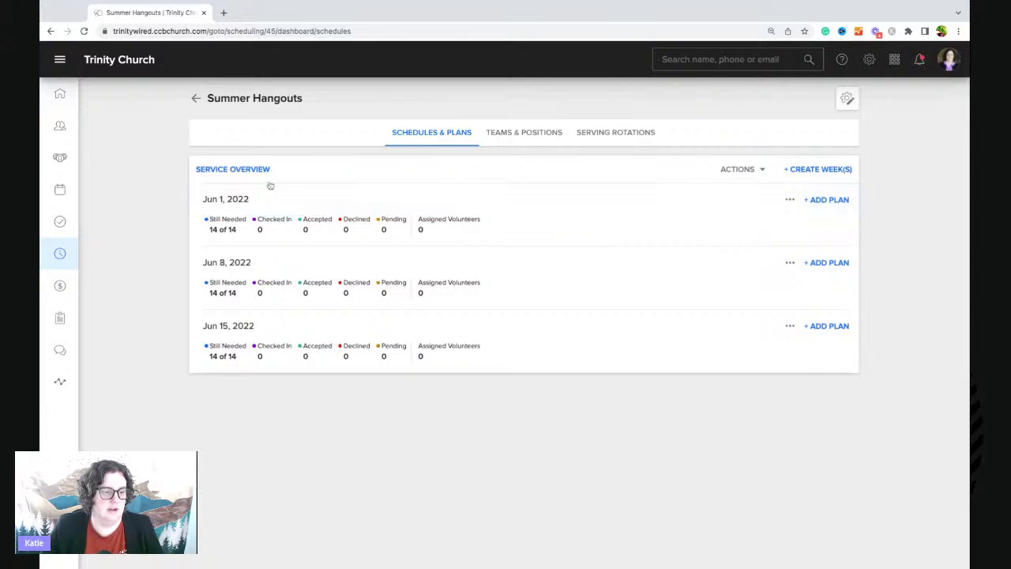
View all schedules together and review the teams and volunteer needs across the weeks
left_click(753, 172)
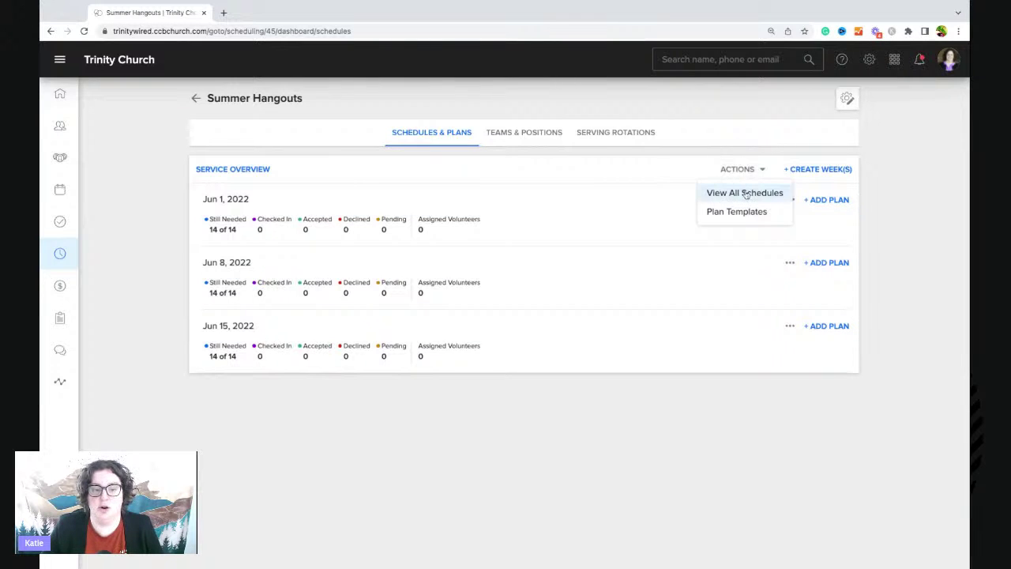
left_click(745, 198)
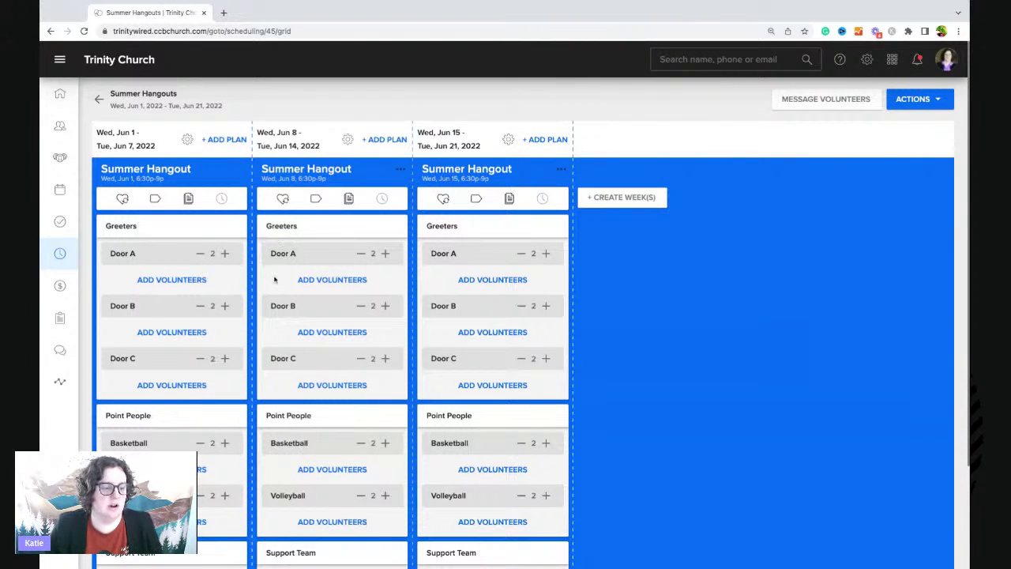
scroll(232, 296, "down", 1)
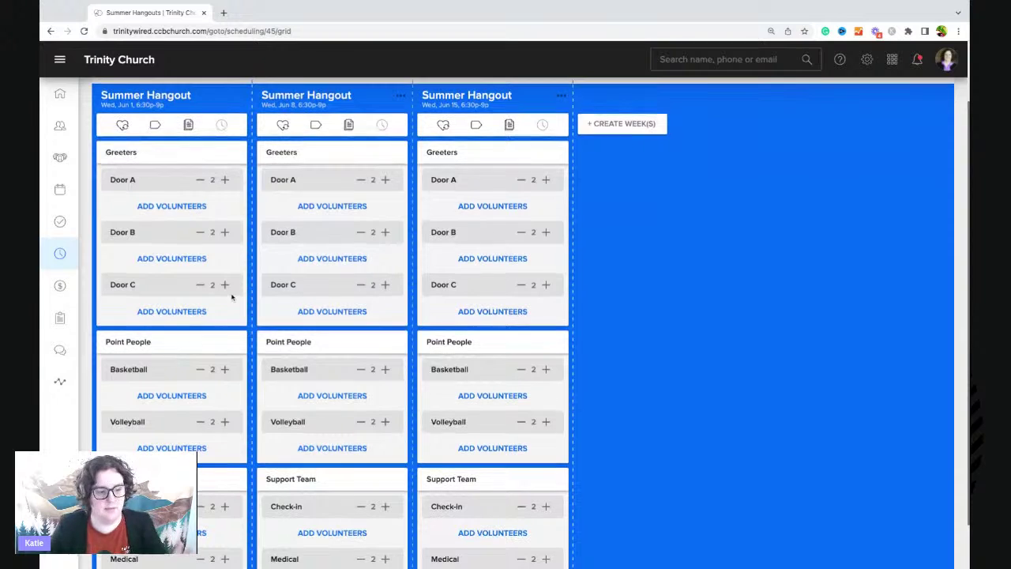
scroll(531, 318, "up", 1)
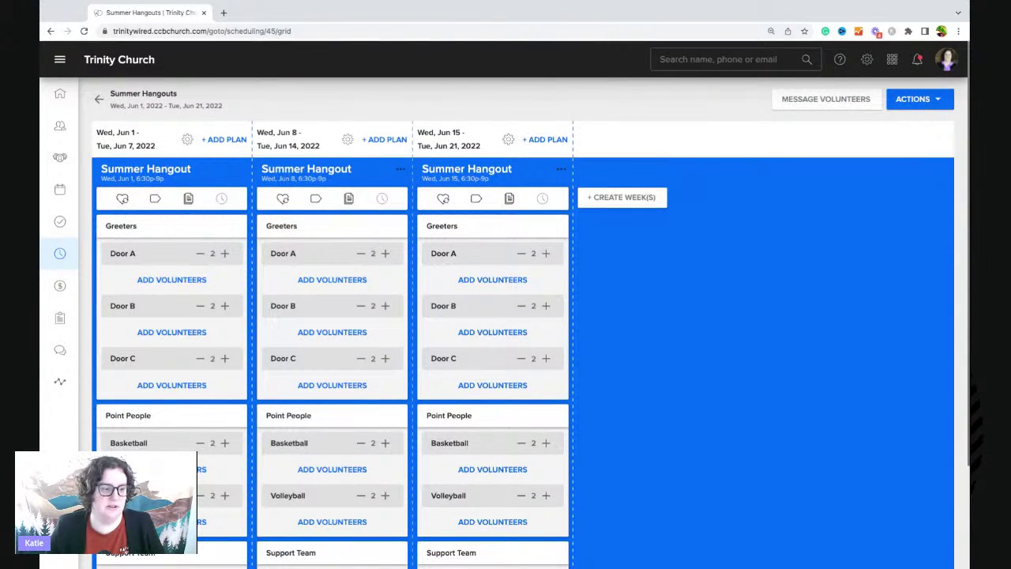
Populate the Jun 1 Summer Hangout plan with volunteers from the 1st Sunday serving rotation
left_click(122, 199)
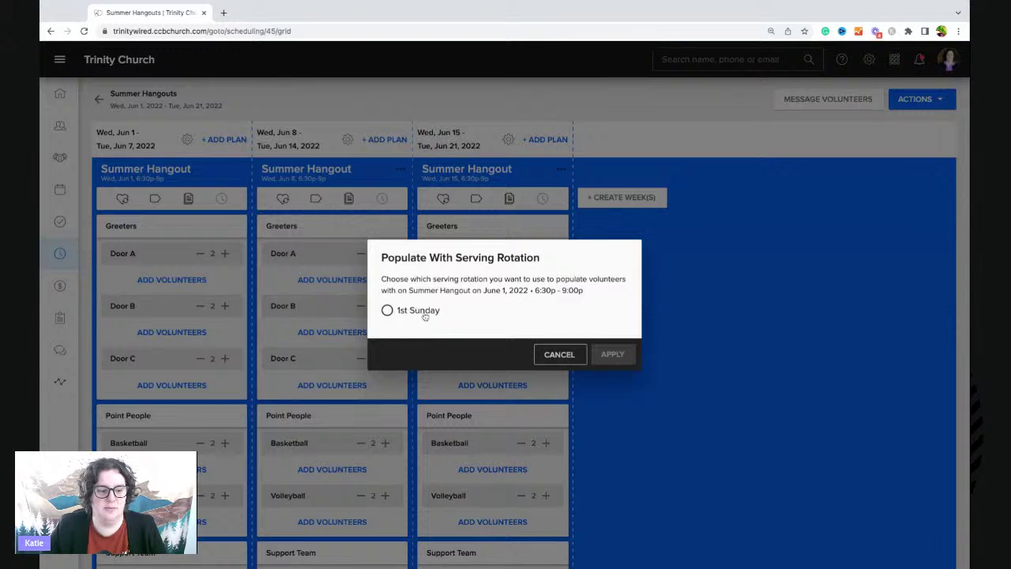
left_click(557, 354)
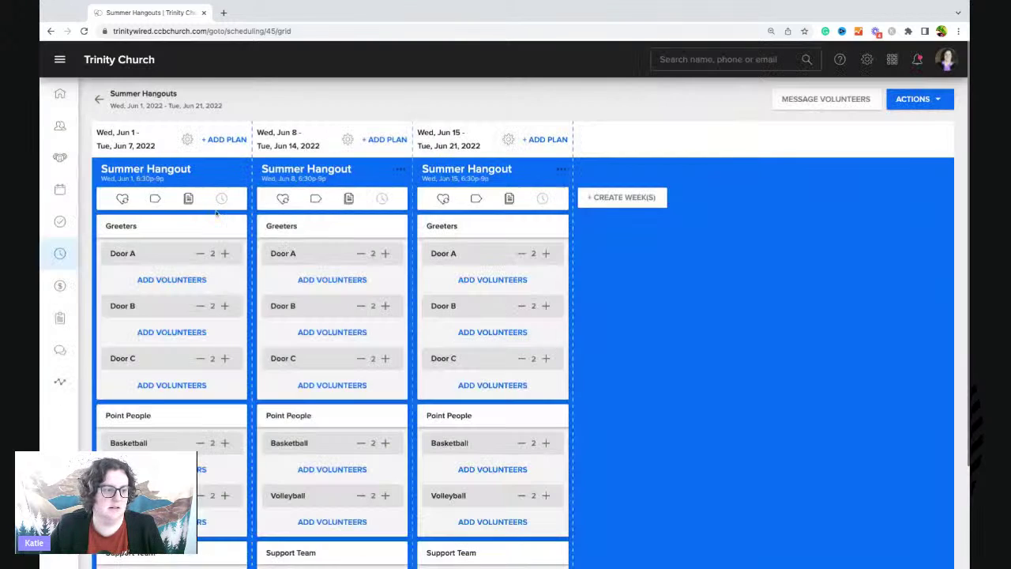
left_click(122, 199)
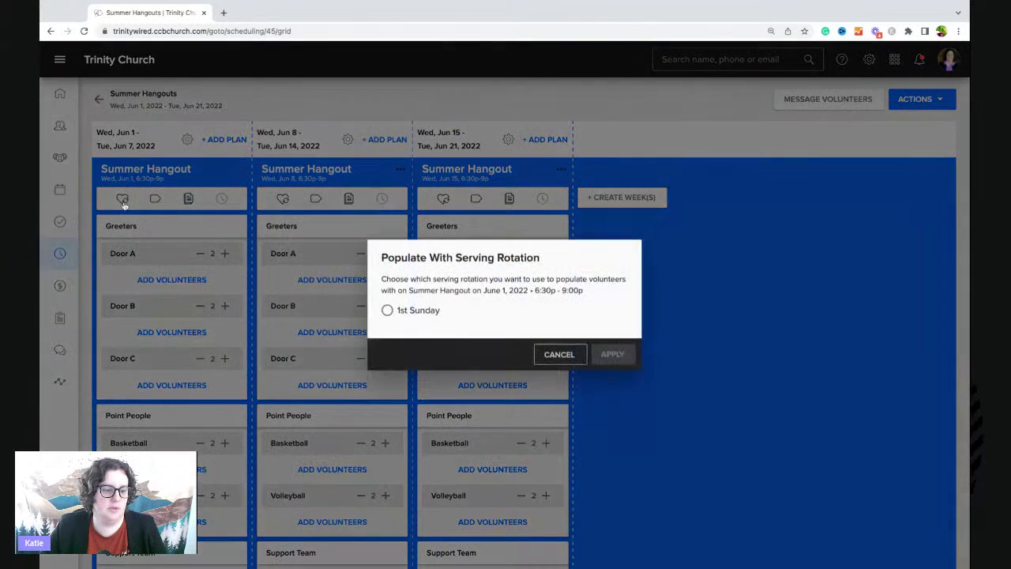
left_click(402, 312)
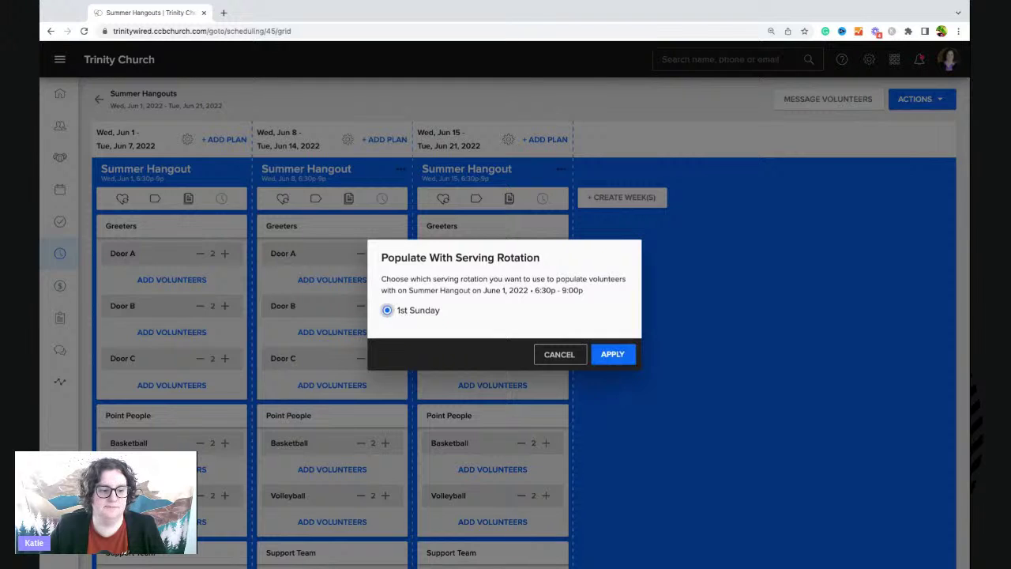
left_click(612, 354)
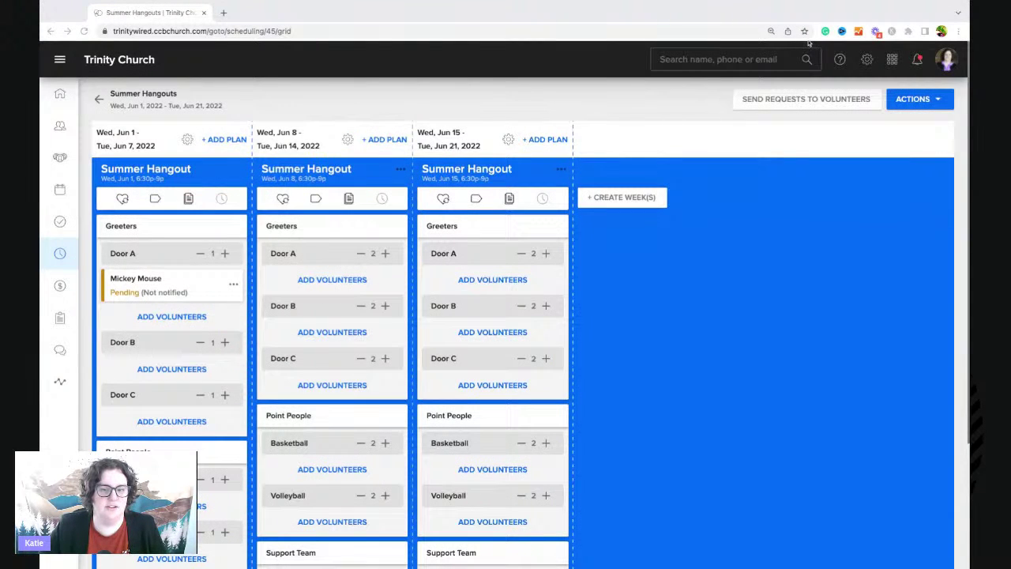
left_click(169, 306)
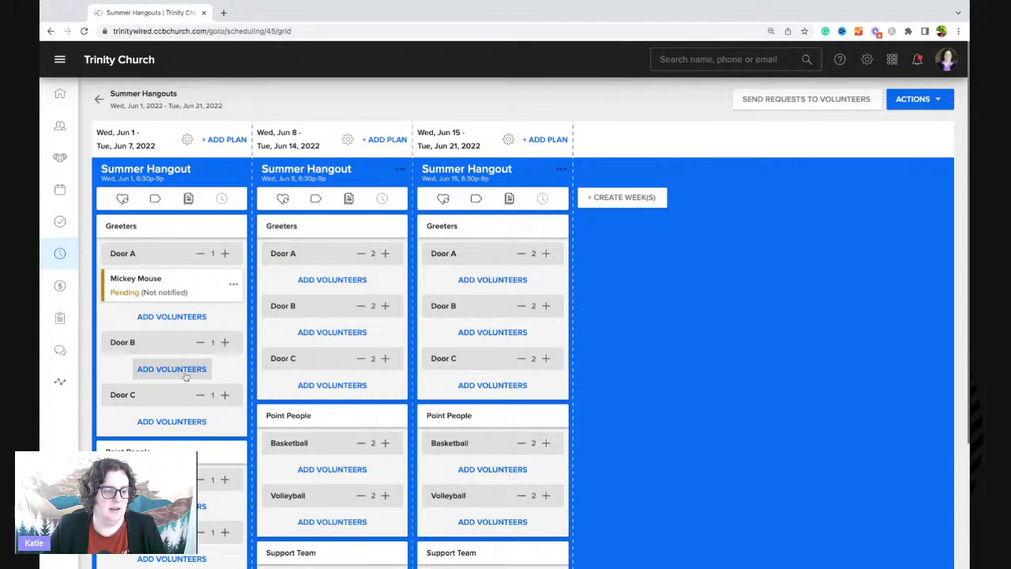
Search for two volunteers by name, including Minnie Mouse, and add both to Door B on the Jun 8 plan
left_click(350, 335)
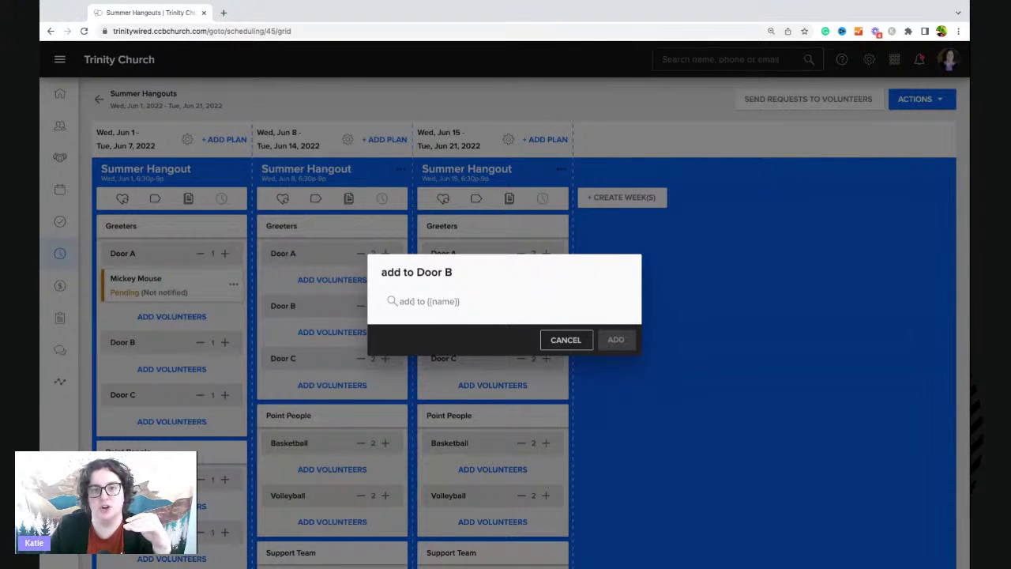
type("ka kre")
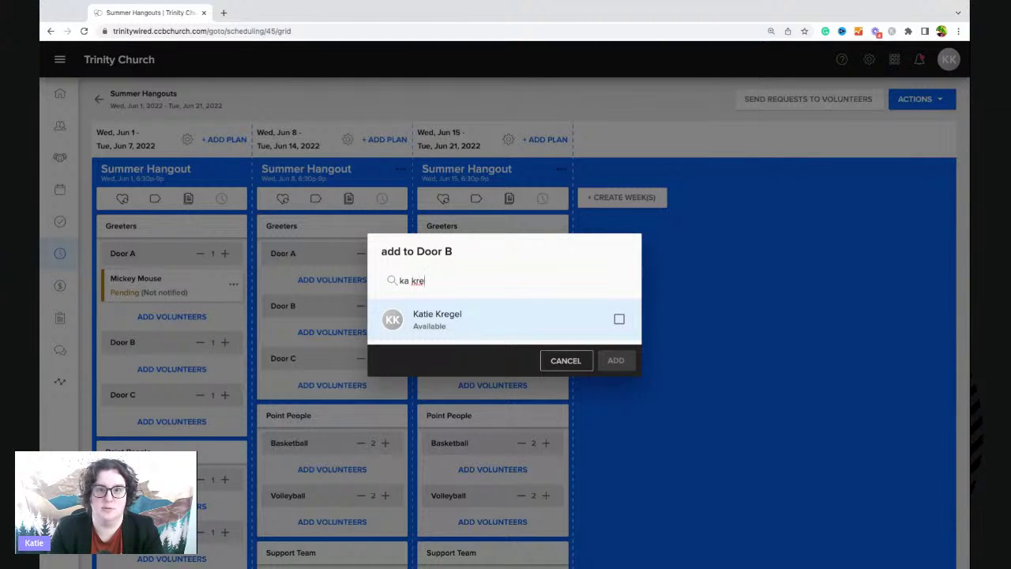
left_click(619, 318)
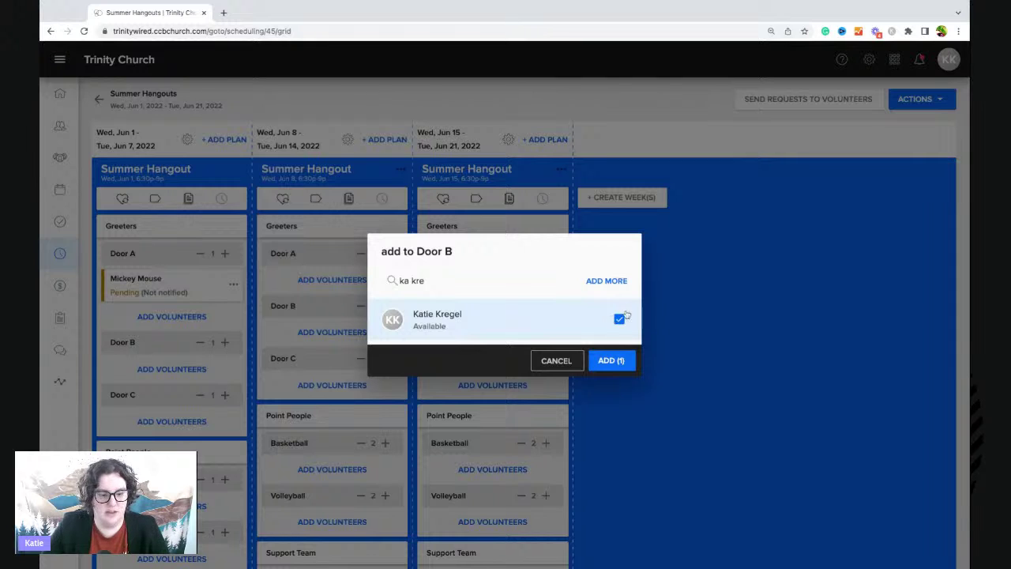
left_click(606, 281)
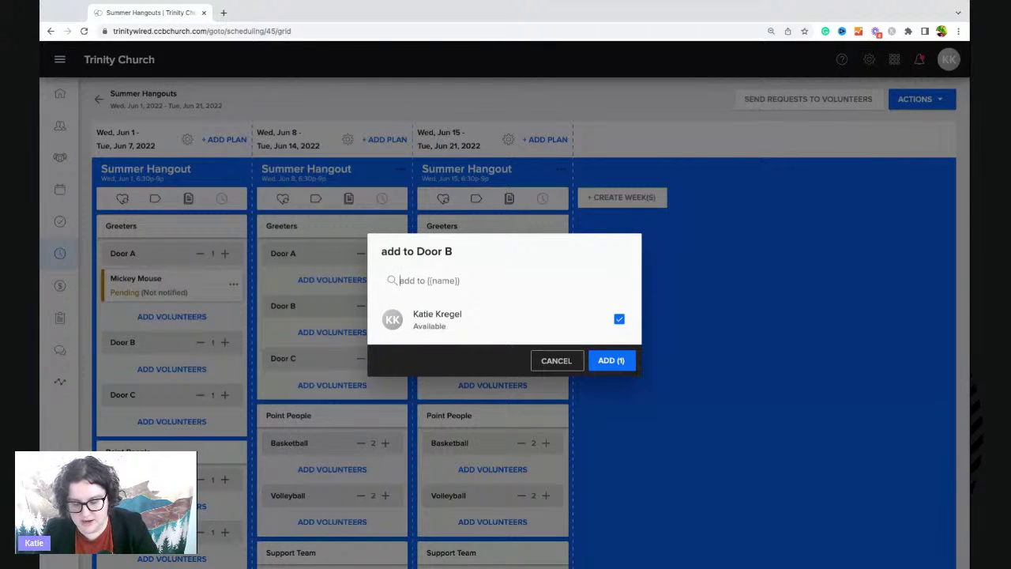
type("min mou")
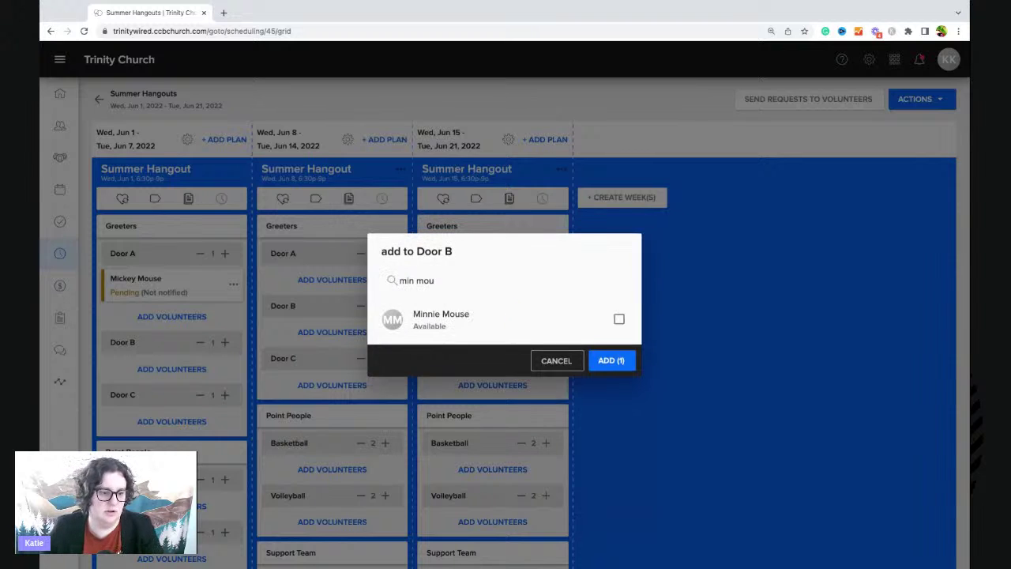
left_click(619, 318)
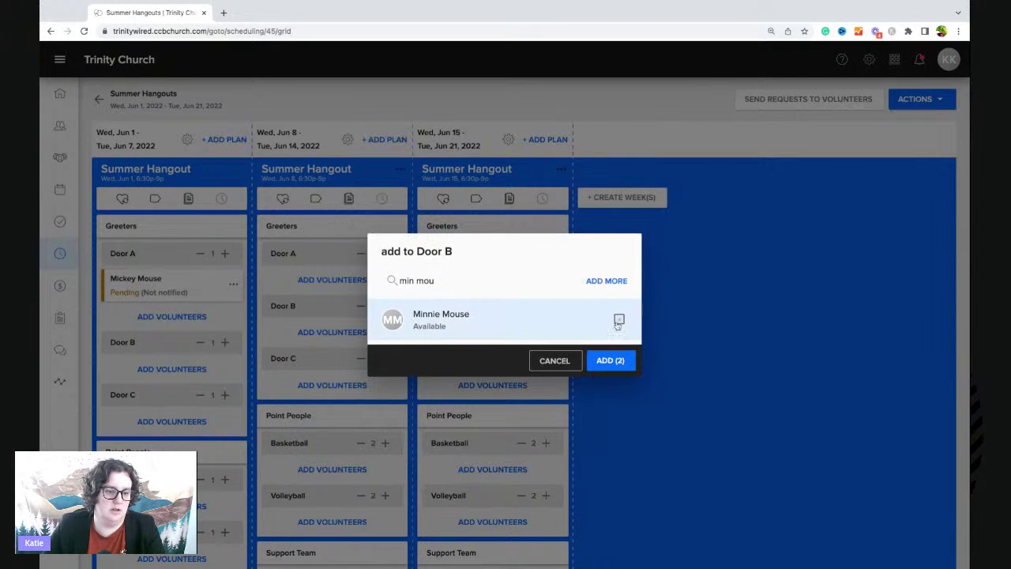
left_click(613, 361)
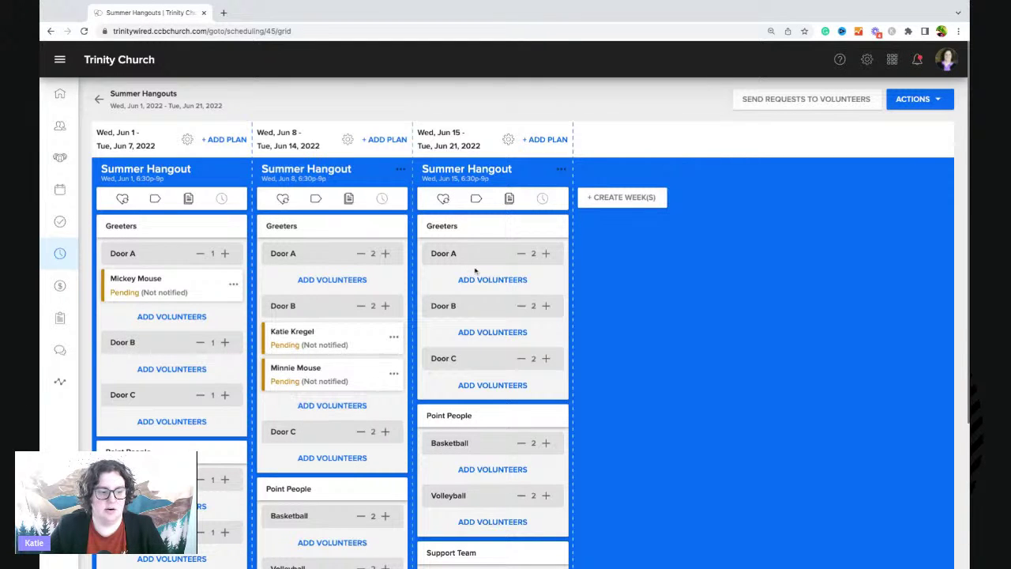
Review the recipients, send the serving request with Mickey Mouse excluded, and return to the schedules overview
left_click(805, 105)
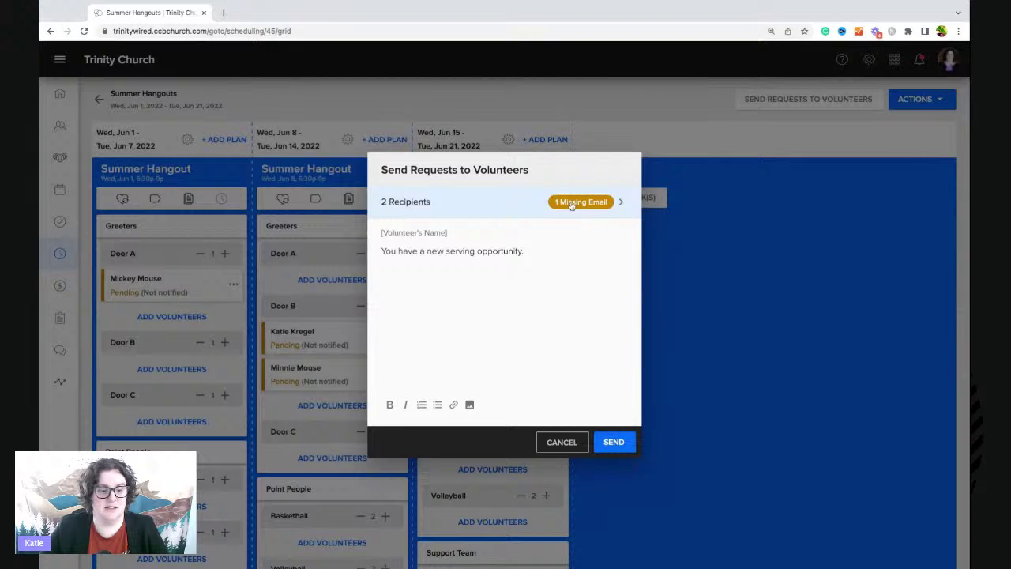
left_click(610, 204)
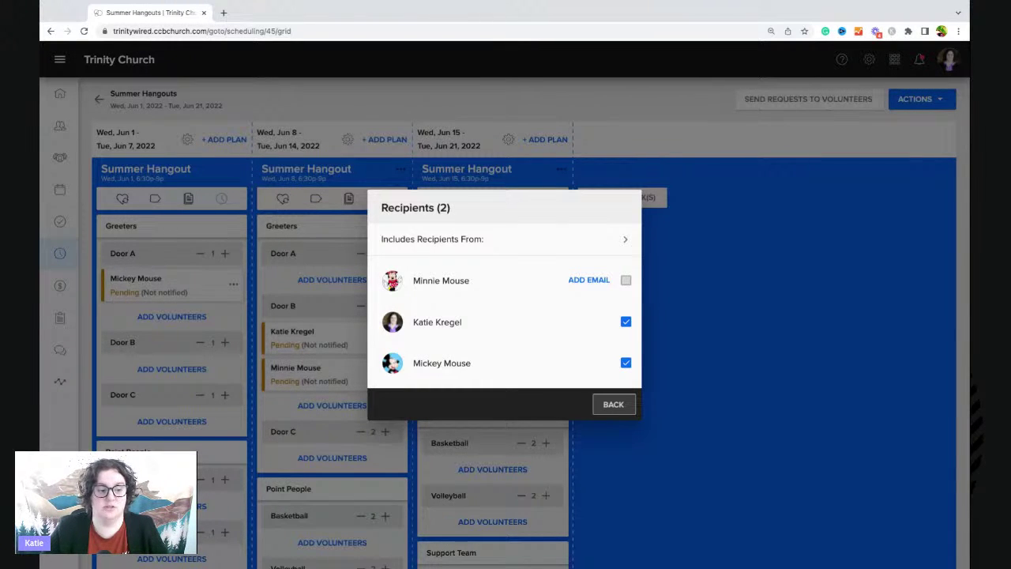
left_click(613, 404)
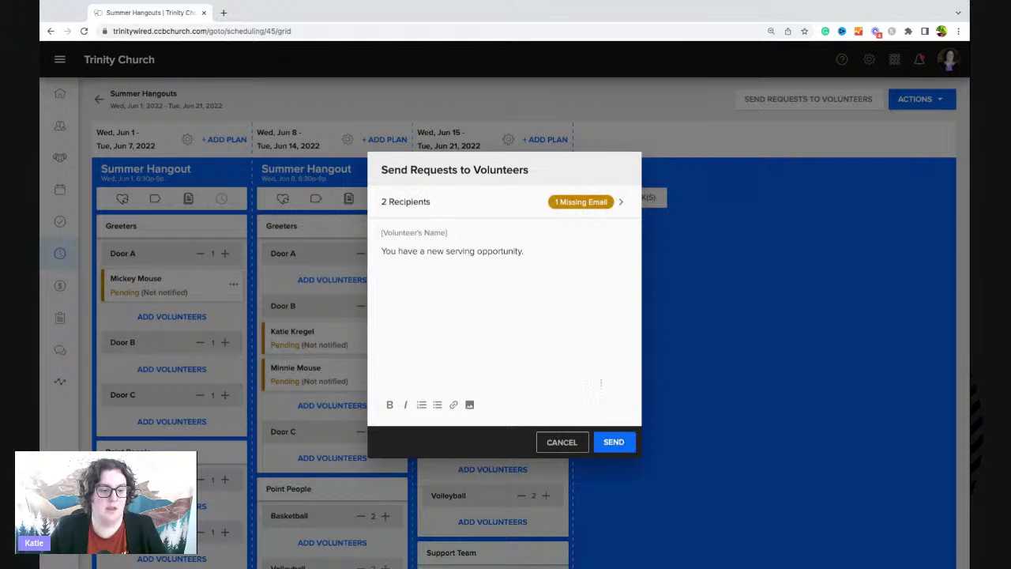
left_click(583, 204)
left_click(624, 362)
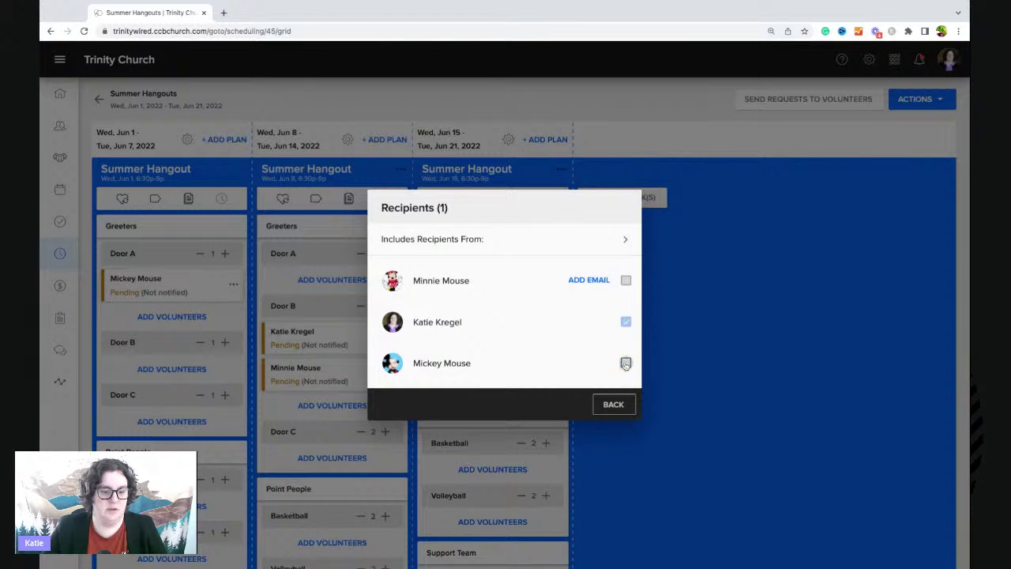
left_click(613, 404)
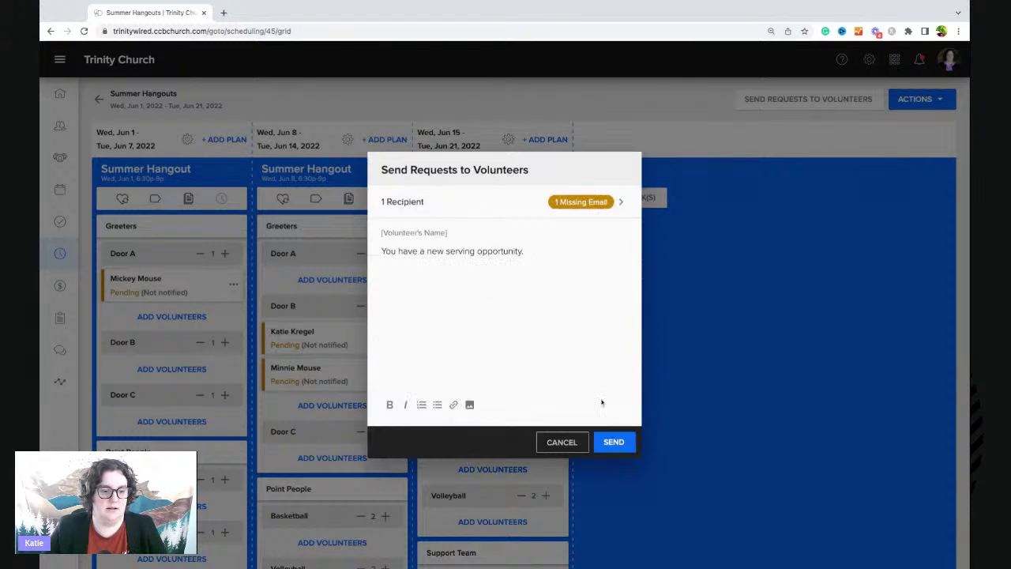
left_click(610, 444)
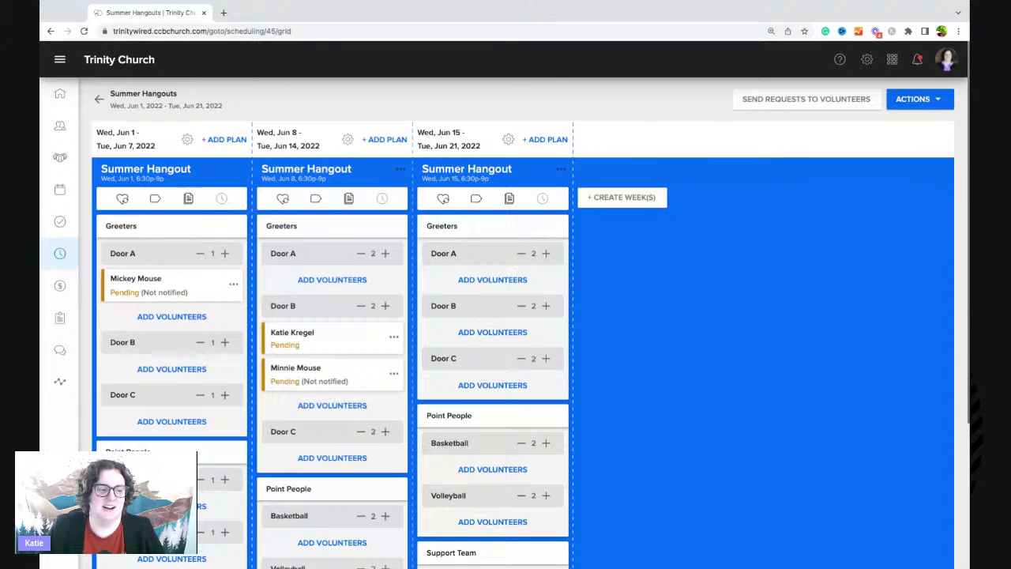
left_click(99, 99)
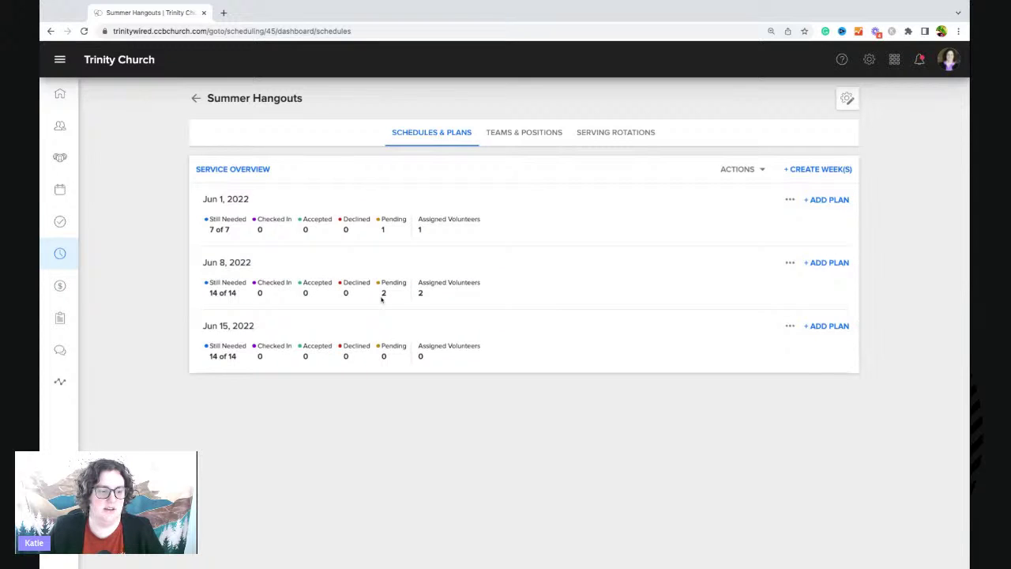
Return to the category list, reopen Summer Hangouts, and view all of its schedules together in the grid
left_click(194, 99)
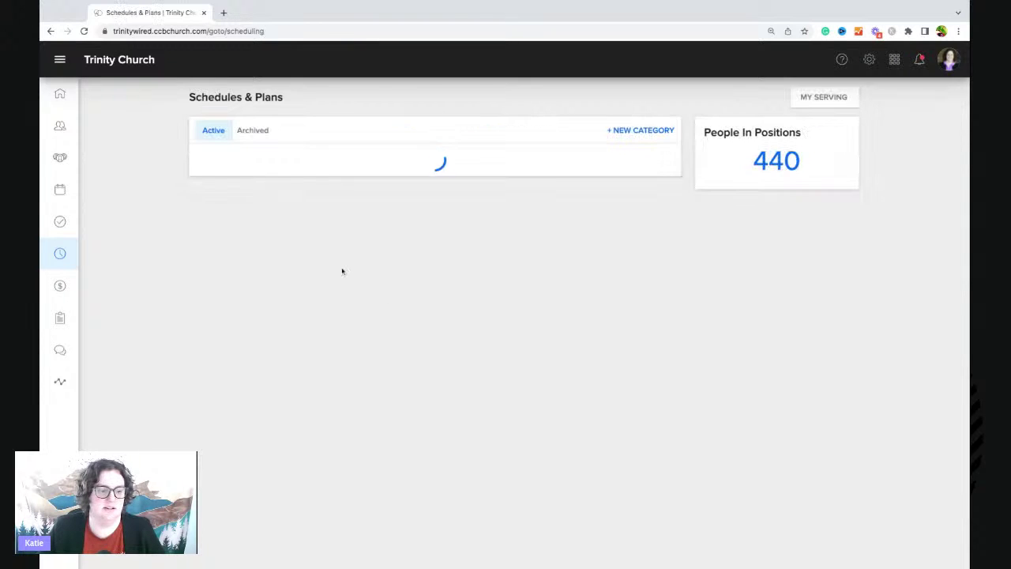
scroll(343, 441, "down", 1)
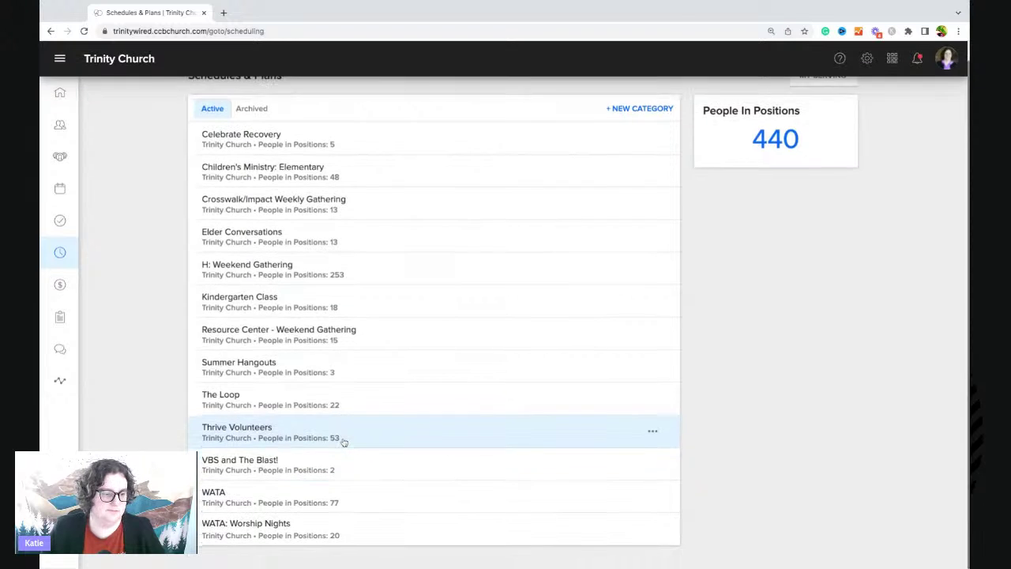
left_click(296, 366)
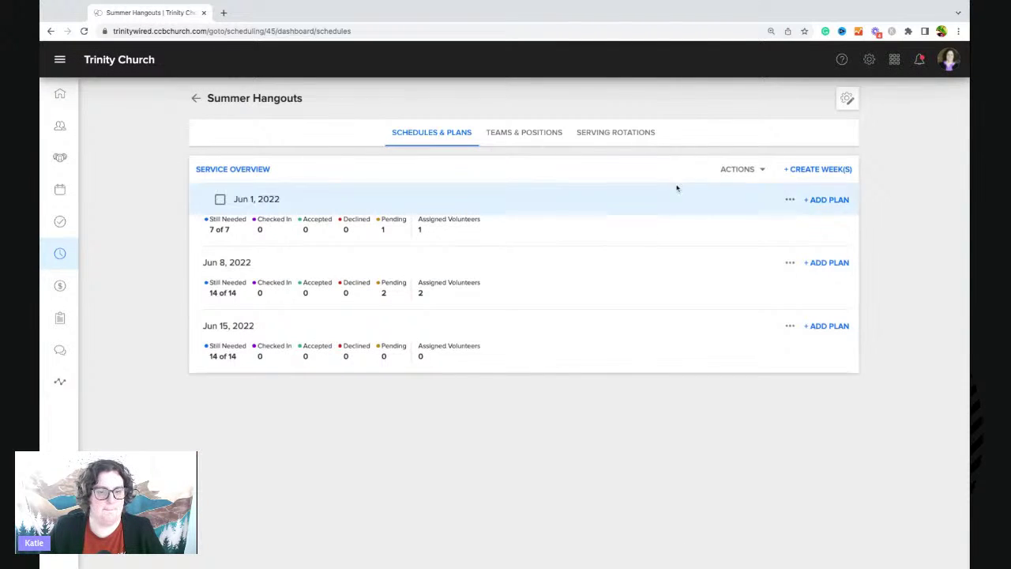
left_click(740, 169)
left_click(739, 192)
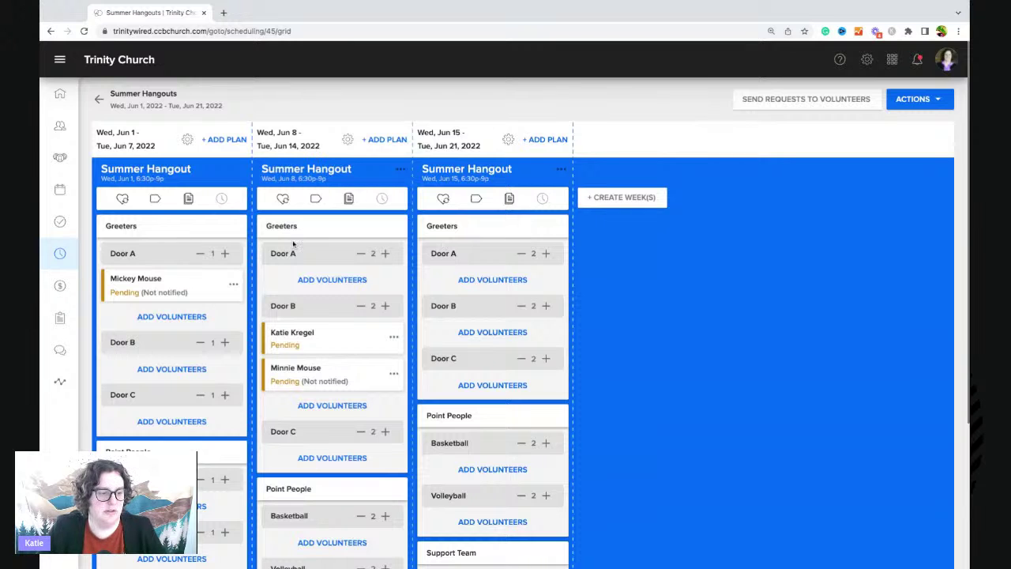
Try selecting all Greeters positions for check-in labels on the Jun 1 plan, clear the selection, and cancel
left_click(157, 201)
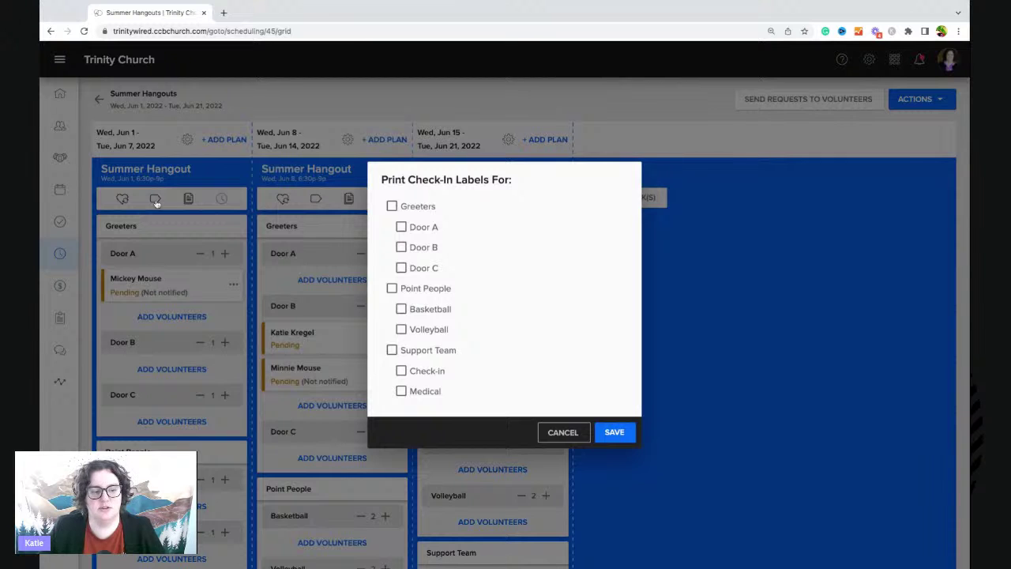
left_click(392, 206)
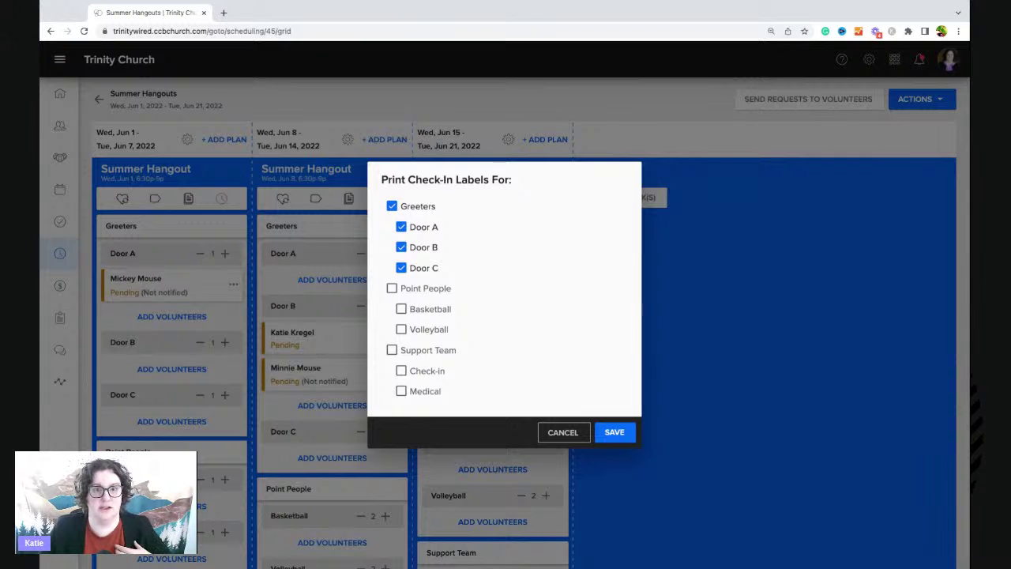
left_click(392, 206)
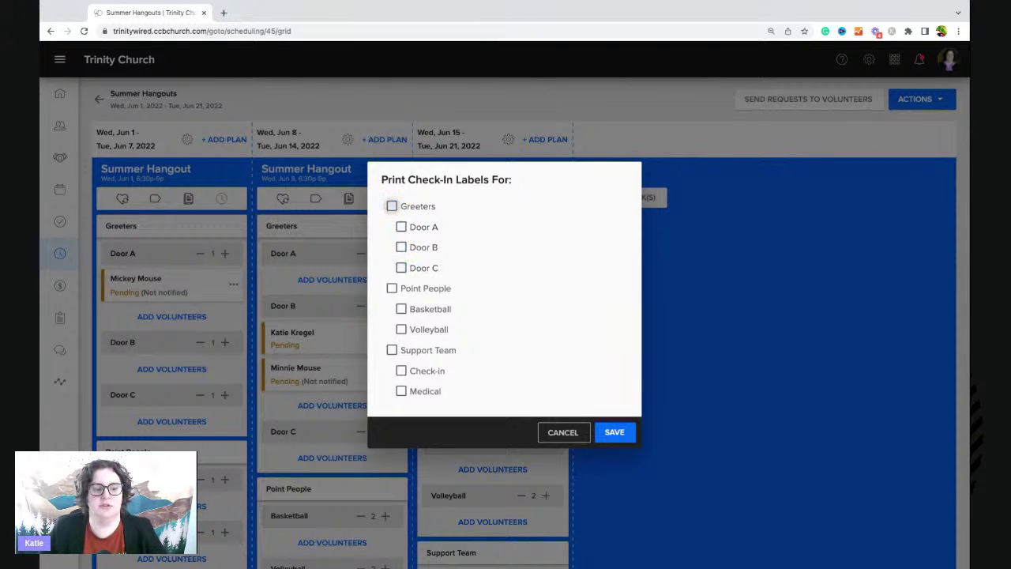
left_click(579, 435)
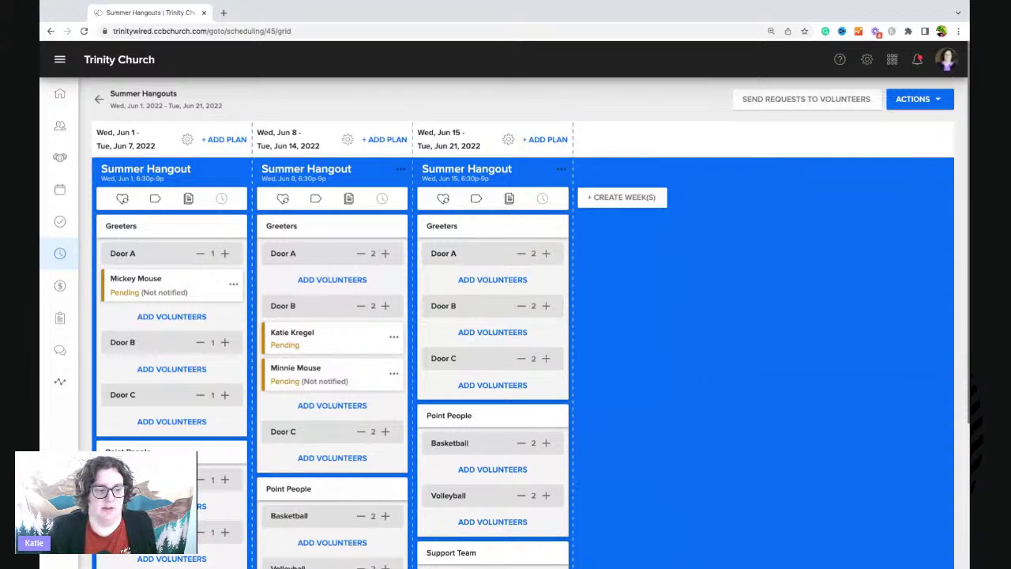
Examine the file attachment options and the check-in label choices for the Jun 1 plan, cancelling each
left_click(188, 199)
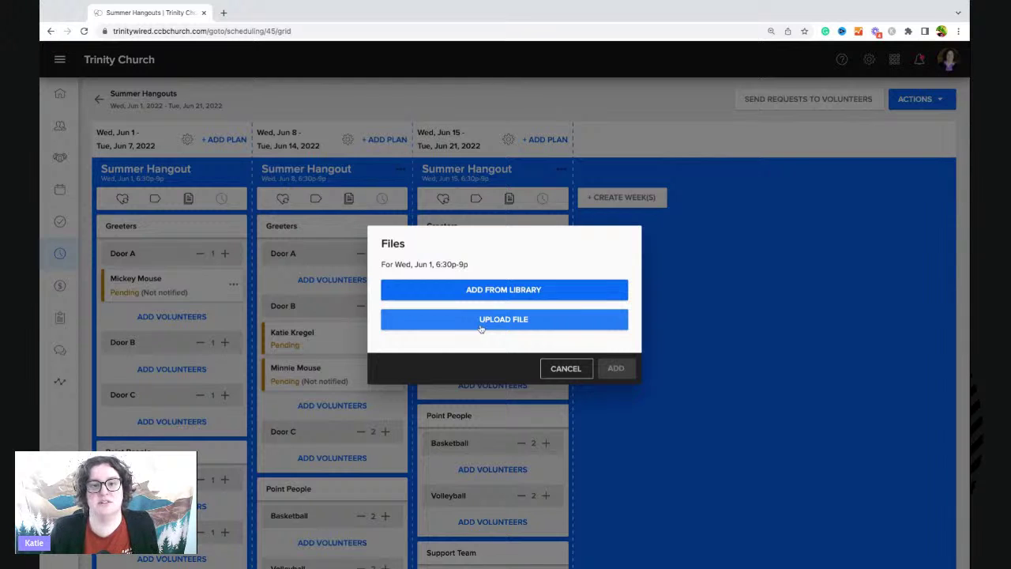
left_click(563, 368)
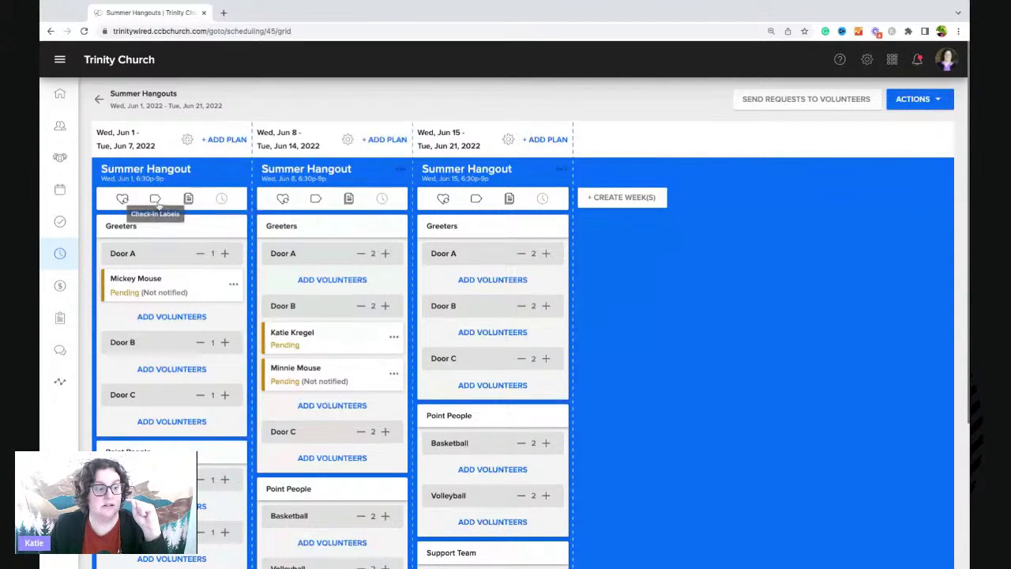
left_click(155, 198)
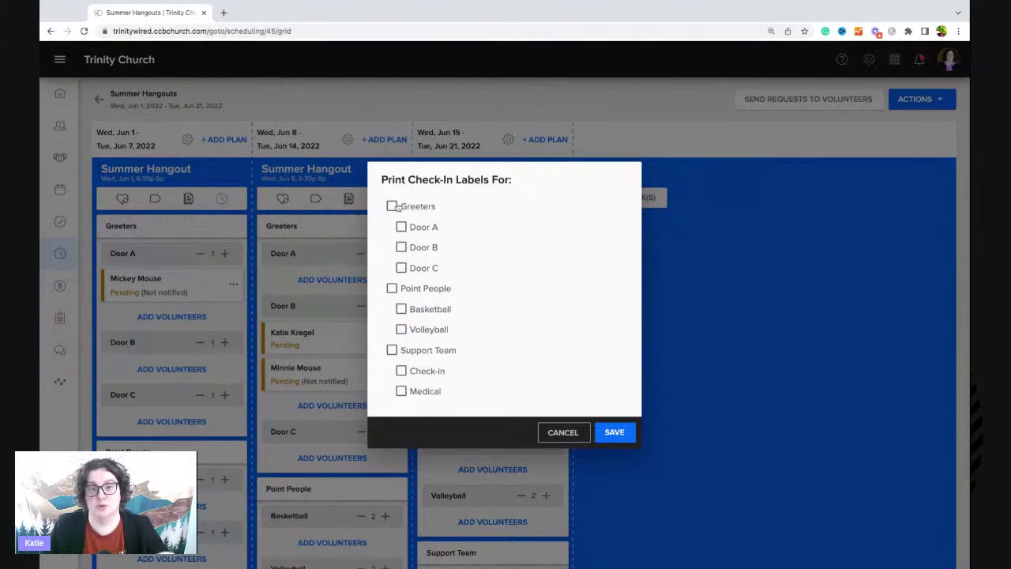
left_click(565, 433)
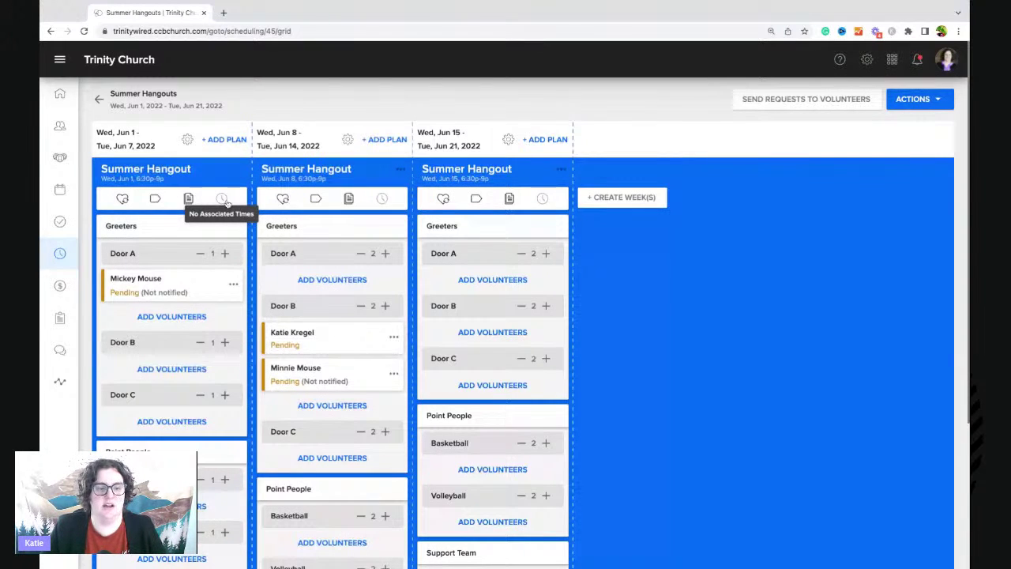
Populate the Jun 15 Summer Hangout plan with volunteers from the past Jun 8, 6:30p-9p event
left_click(560, 172)
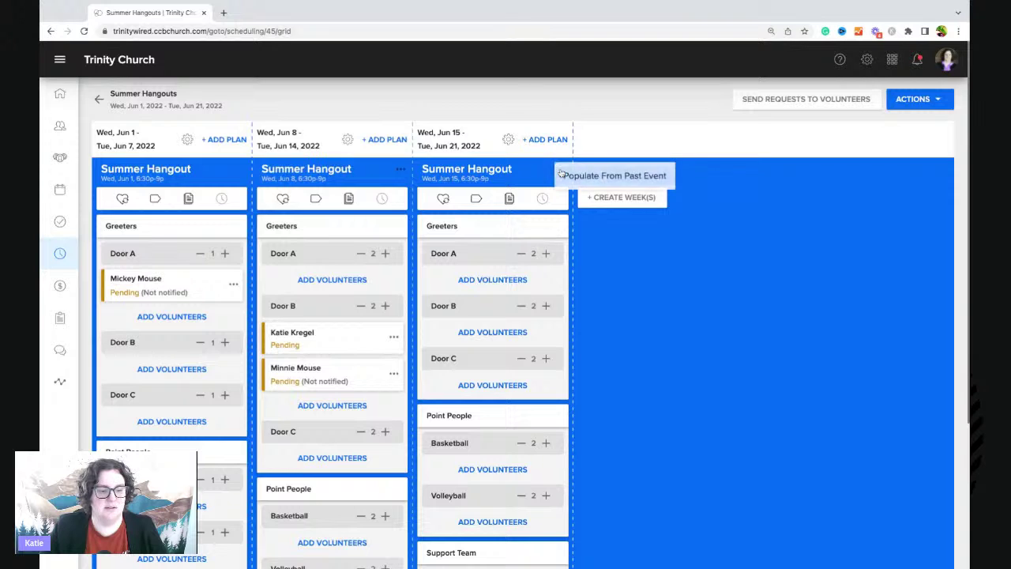
left_click(614, 177)
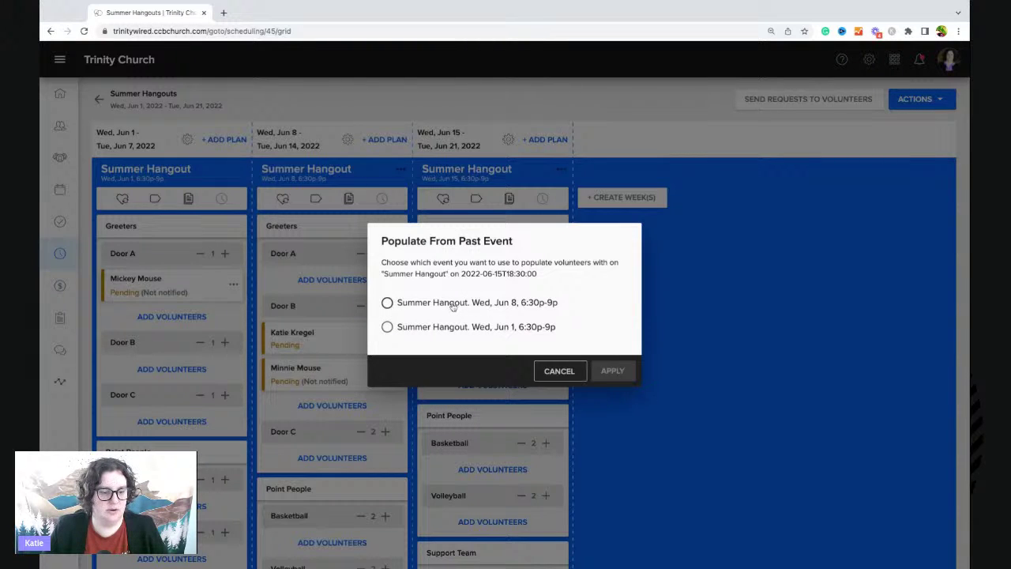
left_click(452, 305)
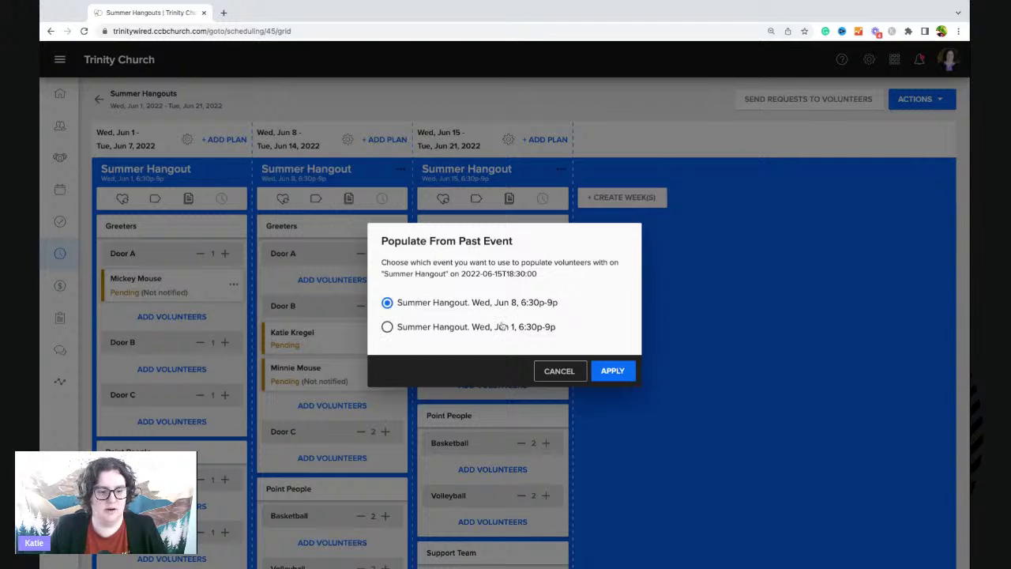
left_click(607, 373)
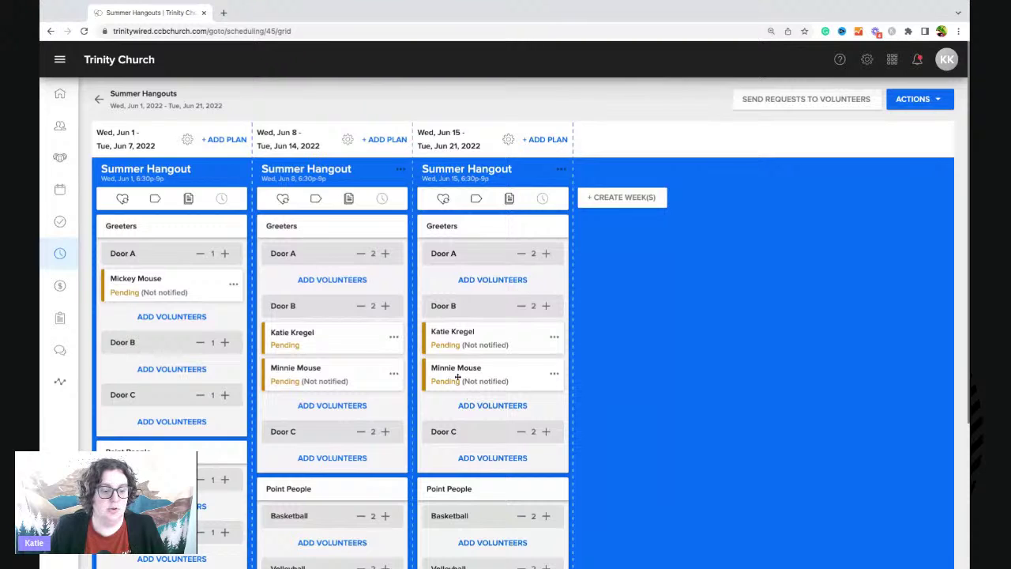
Assign Minnie Mouse from Door B to the Basketball position under Point People on the Jun 15 plan and check the conflict indicator
scroll(470, 399, "down", 2)
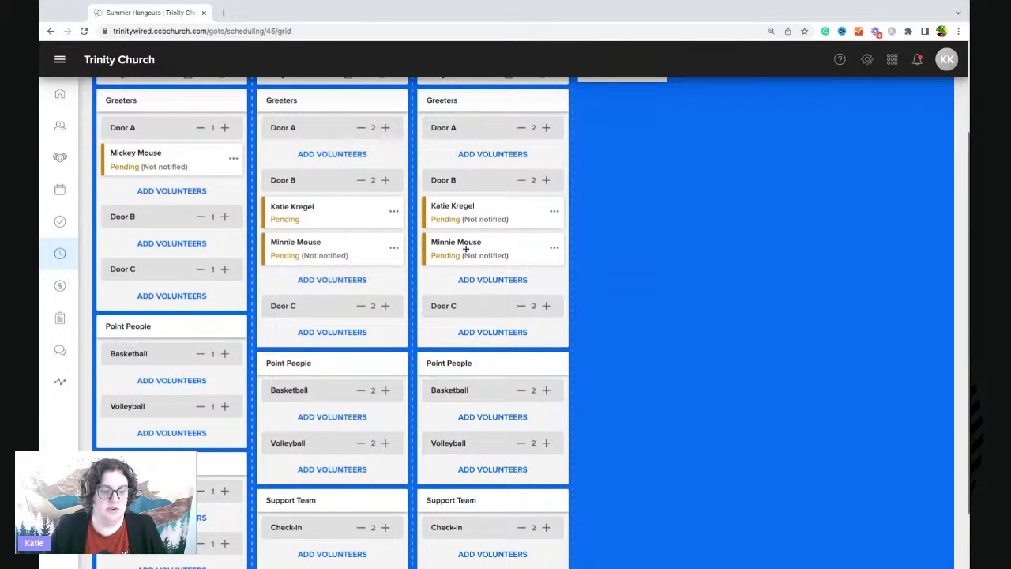
left_click_drag(466, 249, 466, 418)
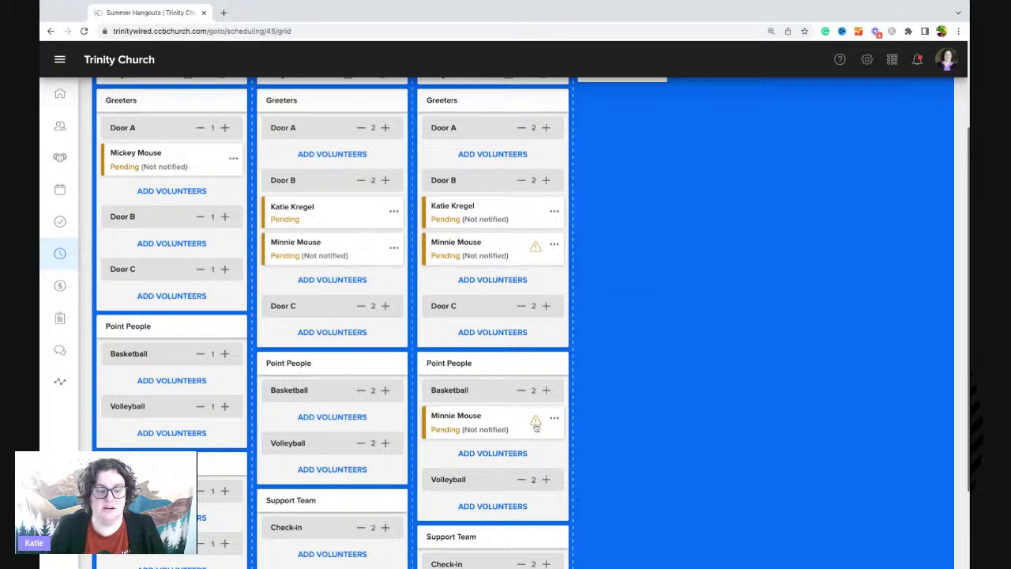
mouse_move(535, 425)
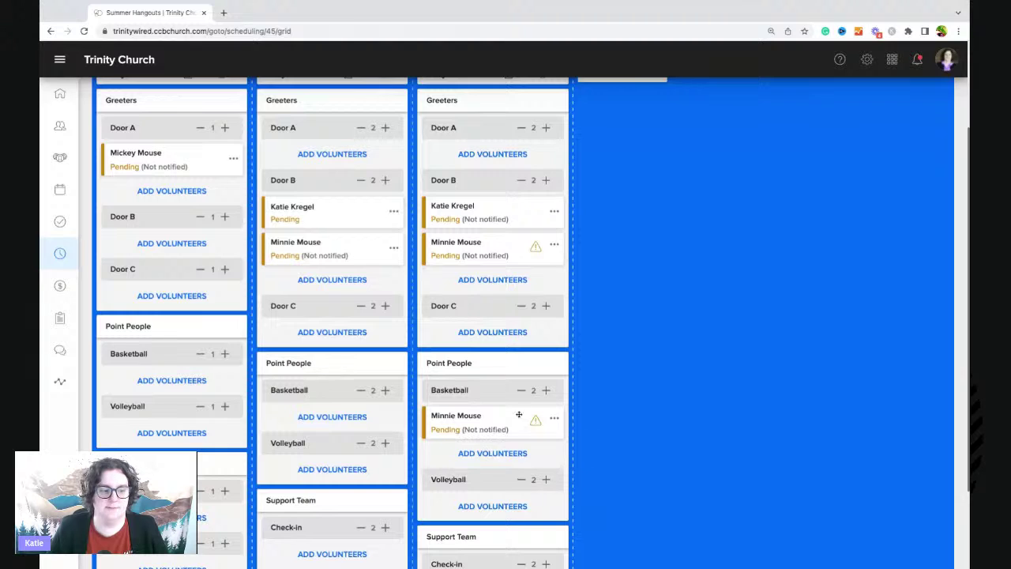
Set the Wednesday, Jun 15 Summer Hangout serving time to 7:00p-9:30p and save it
scroll(480, 237, "up", 3)
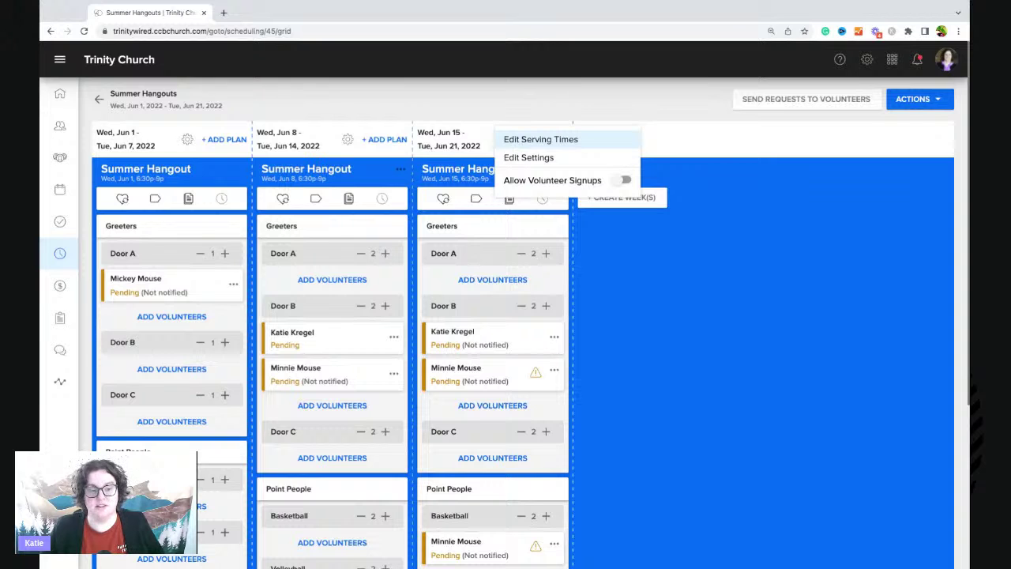
left_click(521, 140)
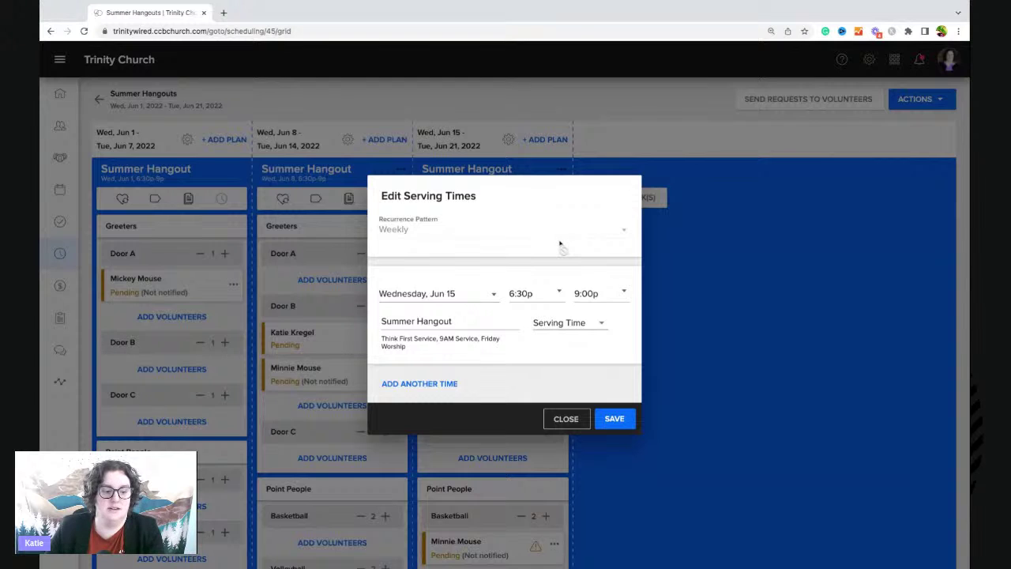
left_click(558, 297)
left_click(545, 314)
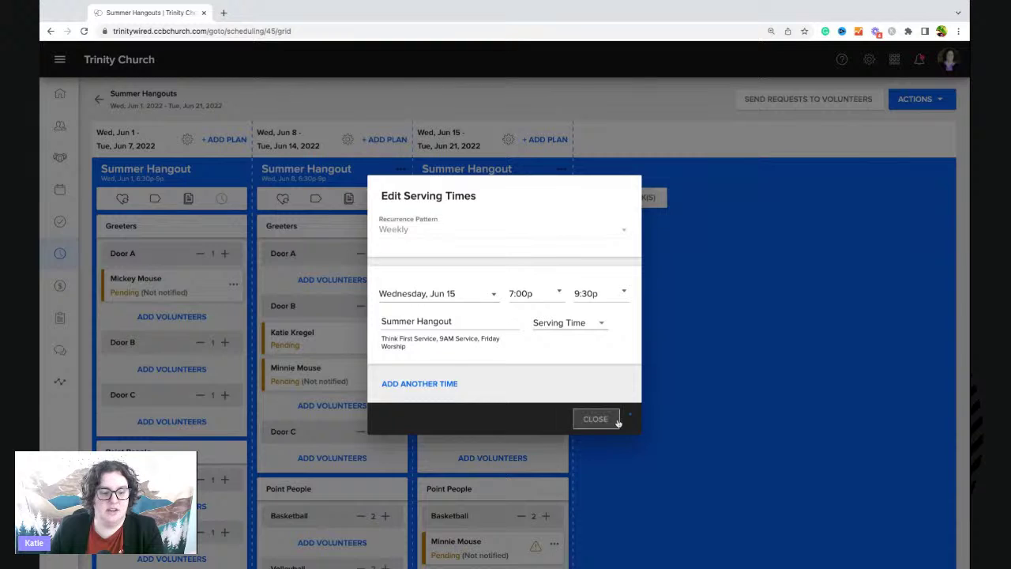
left_click(614, 418)
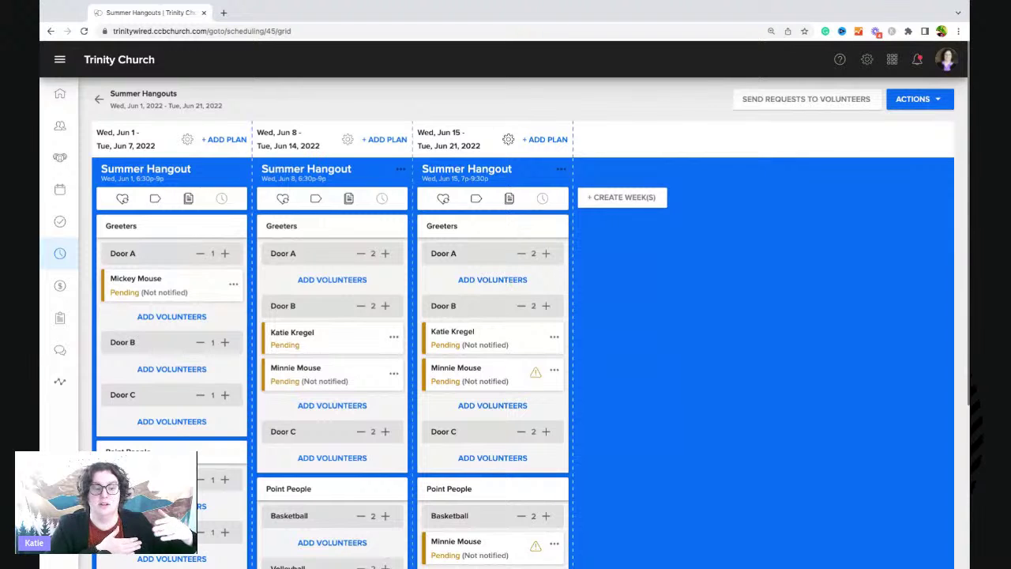
Add and save a second serving time in the Jun 15 week, named Thursday Hangout, on Thursday, Jun 16 from 7:00p to 9:30p
left_click(510, 141)
left_click(521, 139)
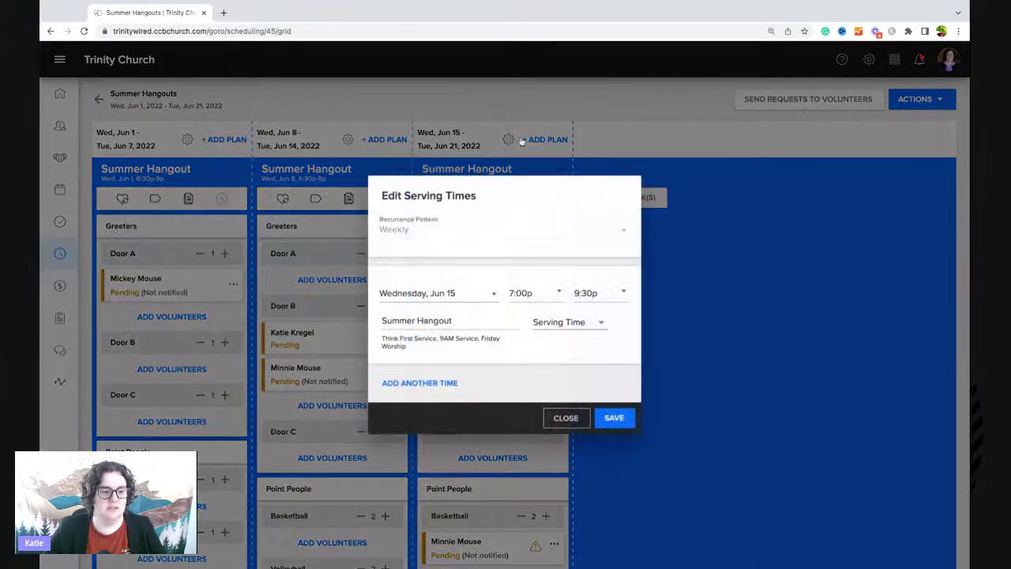
left_click(442, 382)
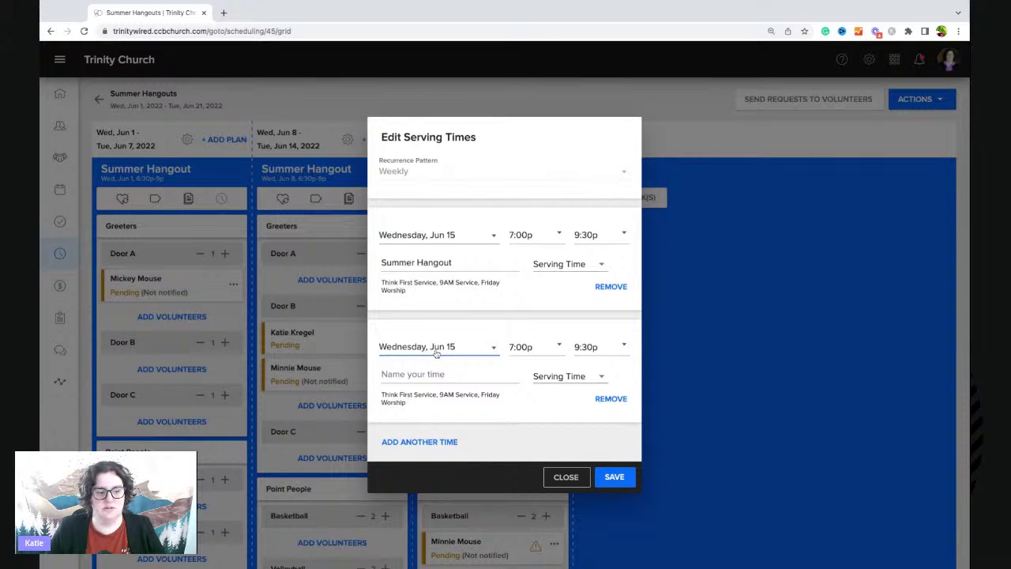
left_click(436, 348)
left_click(438, 366)
left_click(438, 369)
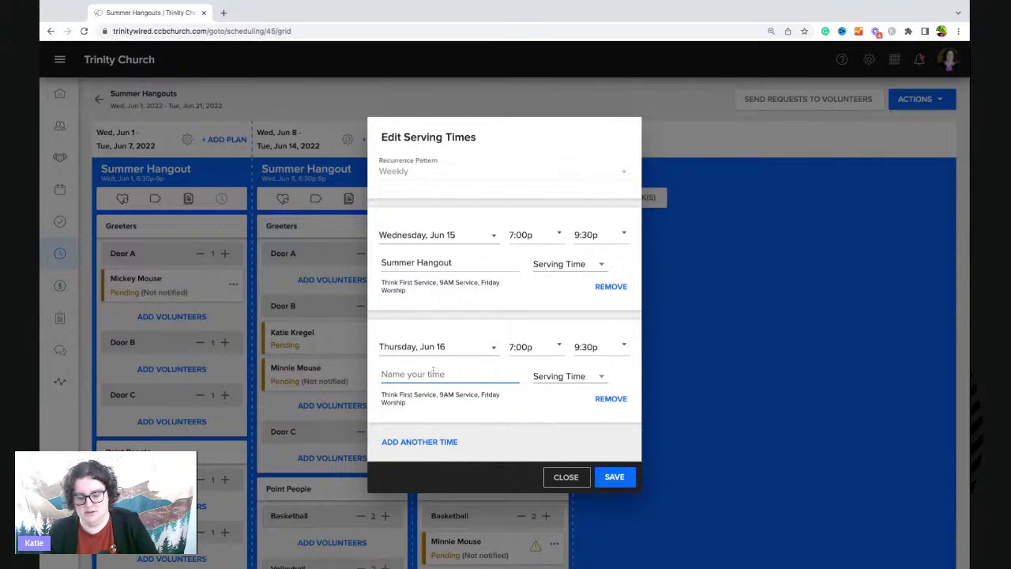
type("Thursday")
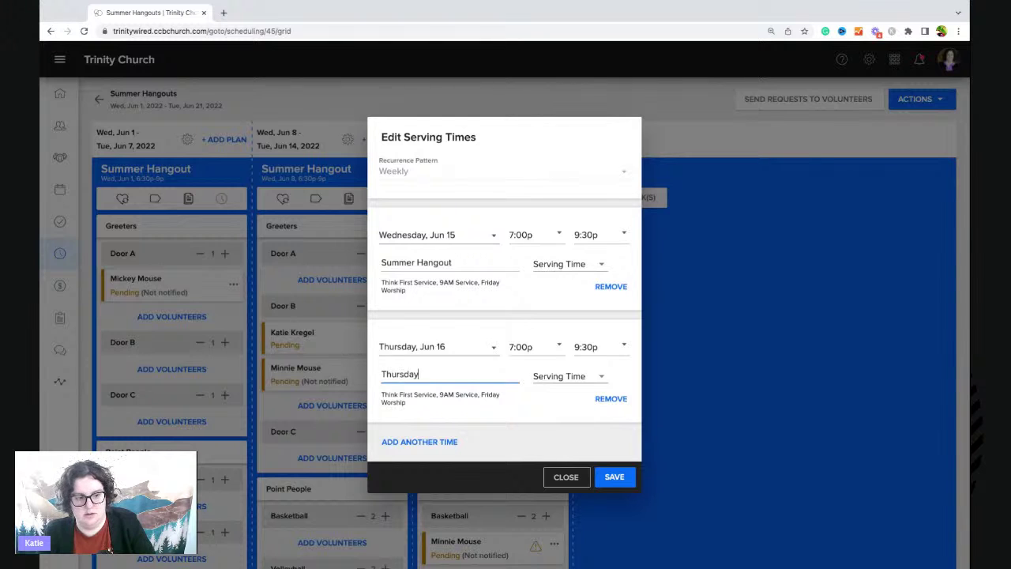
type(" Hangout")
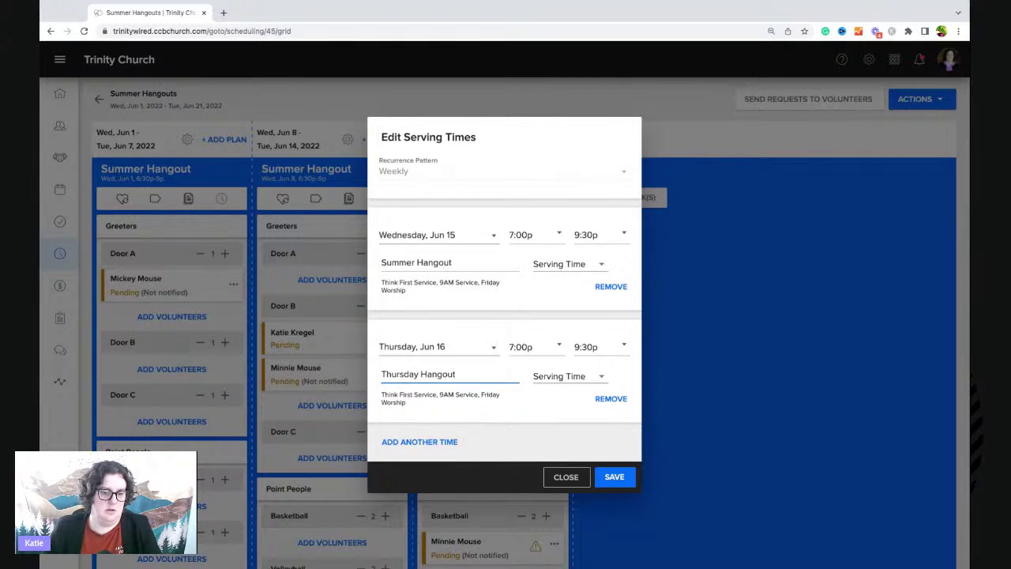
left_click(621, 478)
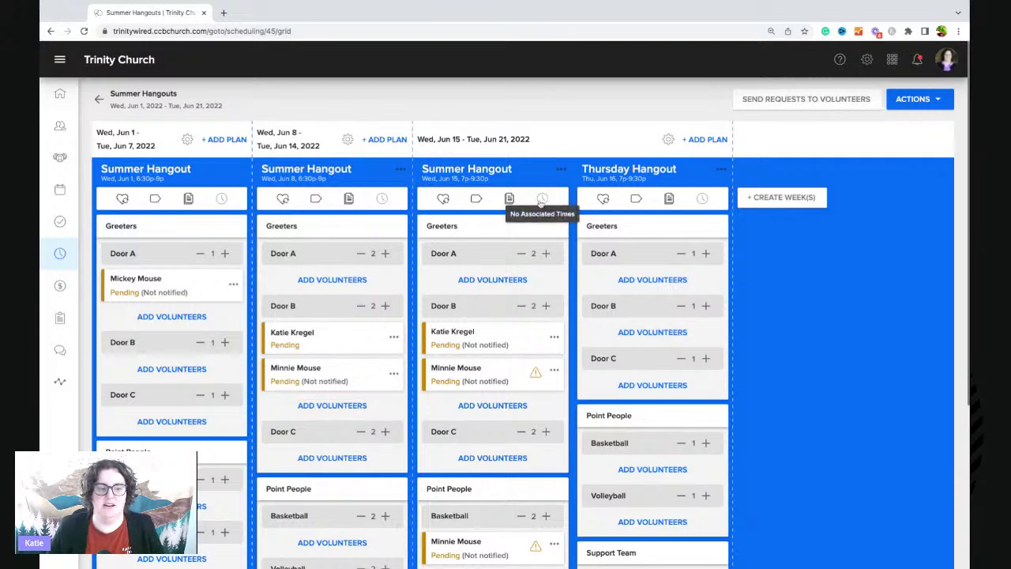
scroll(572, 254, "down", 2)
scroll(572, 254, "up", 2)
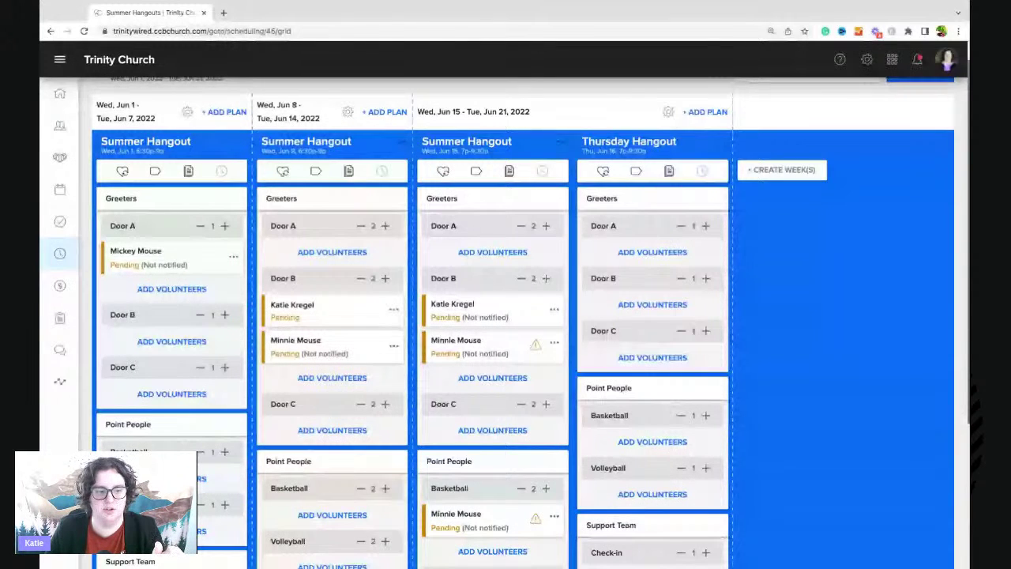
scroll(505, 316, "up", 1)
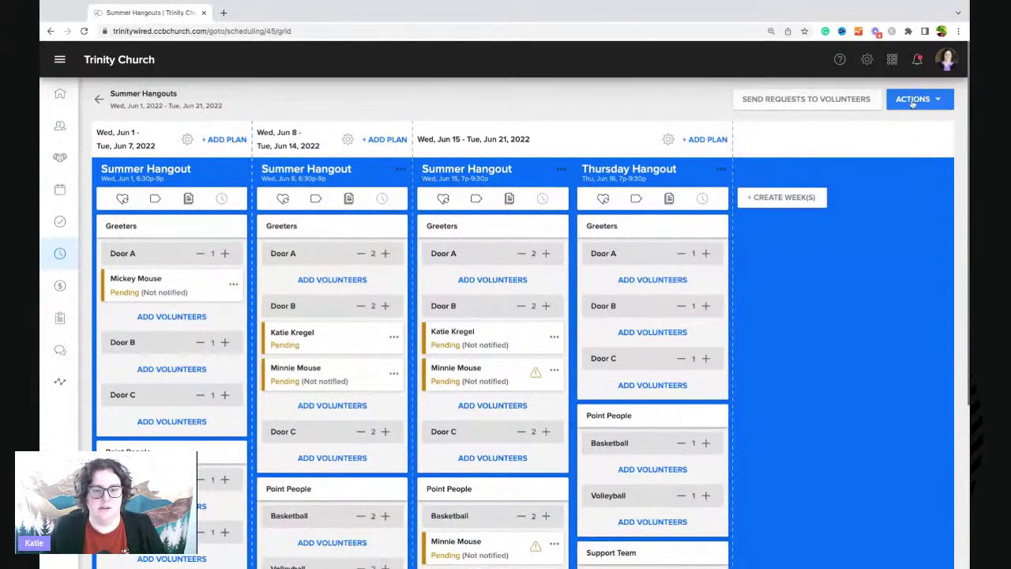
left_click(912, 101)
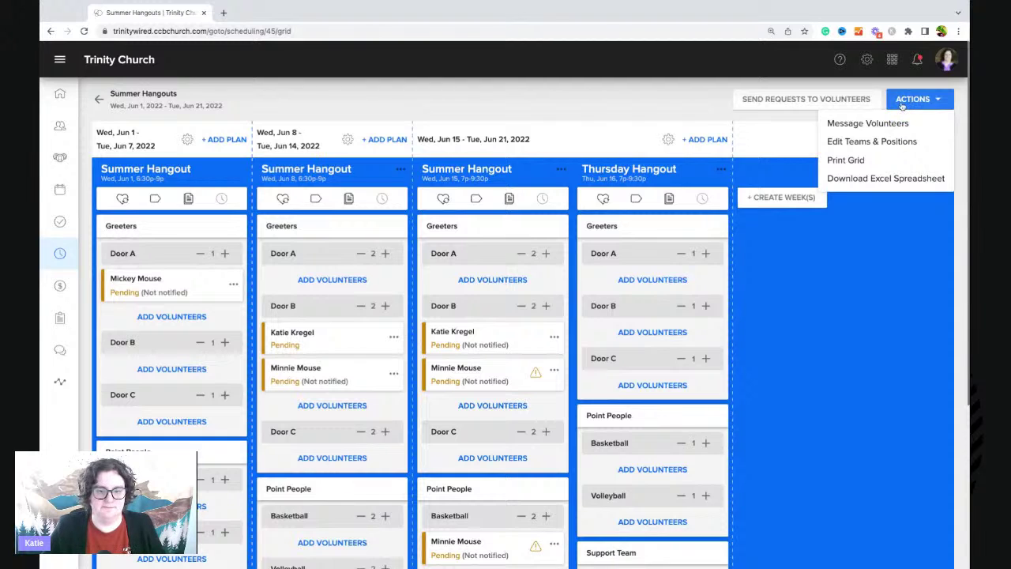
Add three extra default reminders in the Jun 15 - Jun 21 week's schedule settings, remove them again, and save the settings
left_click(668, 140)
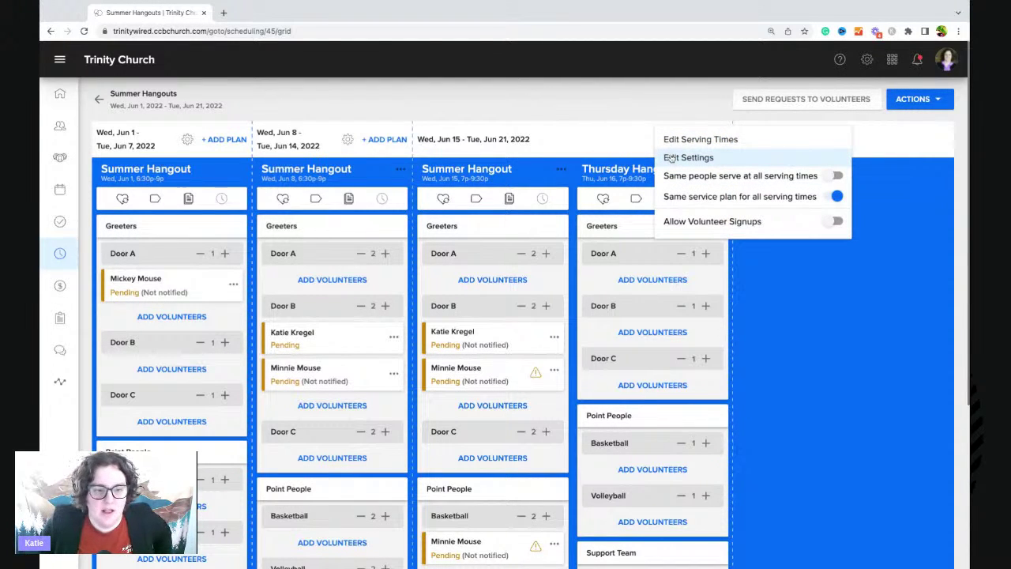
left_click(670, 158)
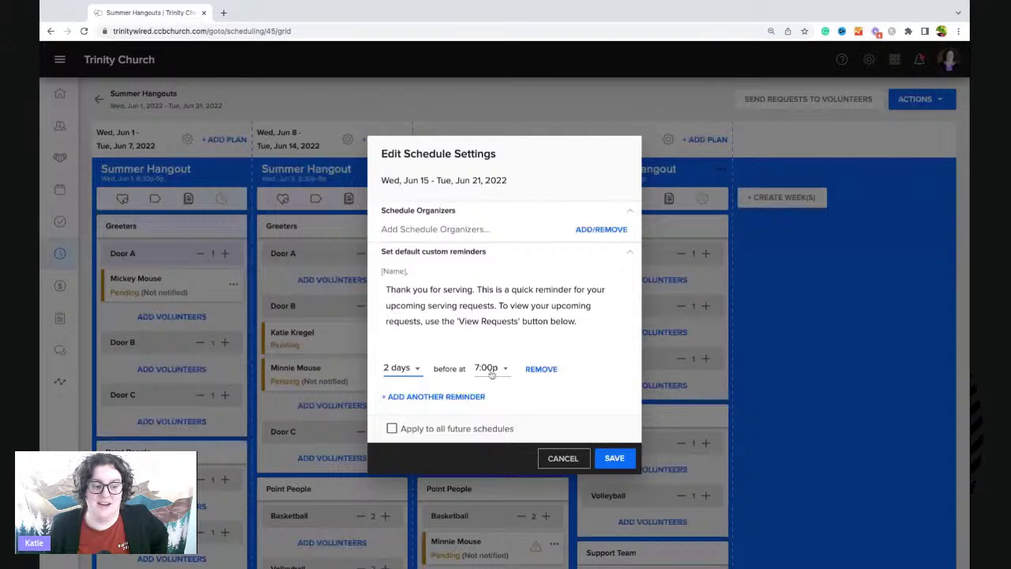
left_click(447, 395)
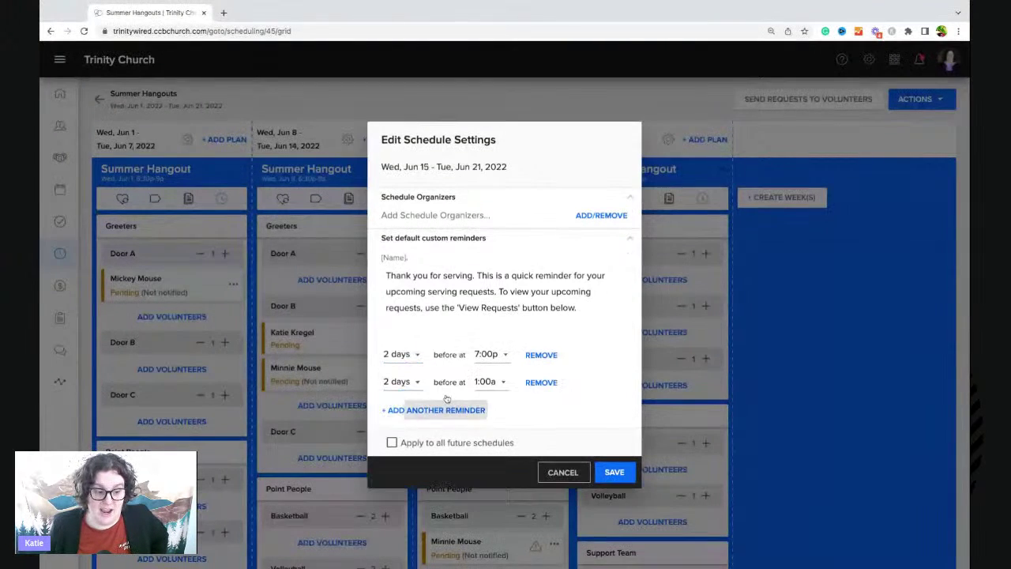
left_click(445, 414)
left_click(446, 422)
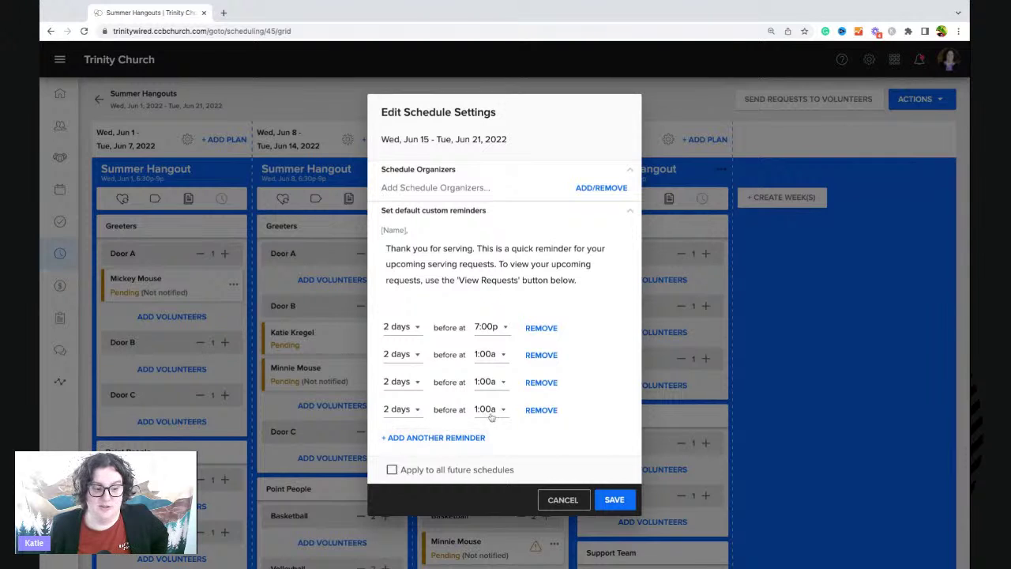
left_click(545, 410)
left_click(545, 395)
left_click(545, 382)
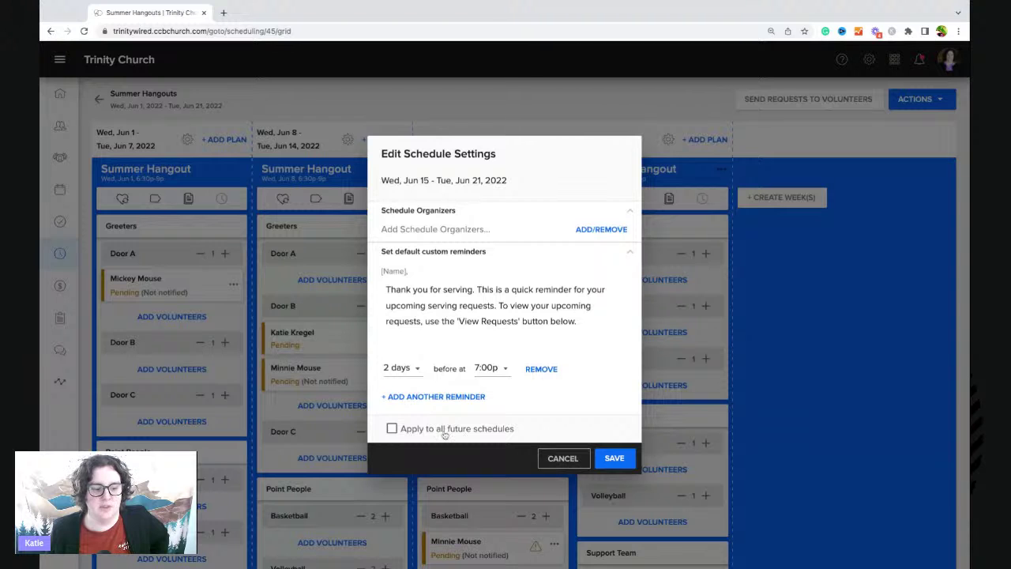
left_click(614, 459)
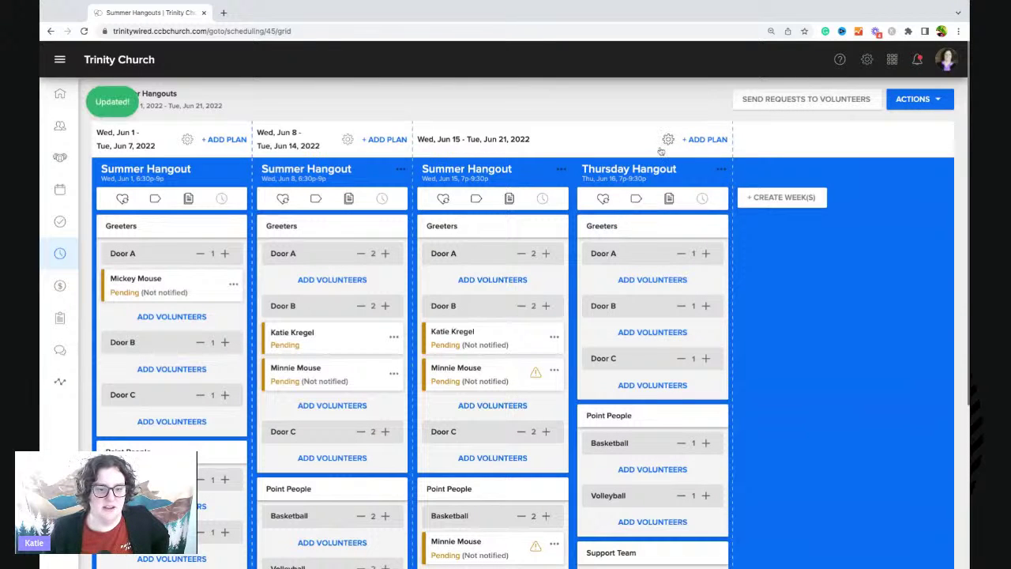
Allow volunteer signups for the Jun 15 - Jun 21 week, limited to Summer Hangouts volunteers' current positions, and exclude the Support Team and Point People positions
left_click(668, 141)
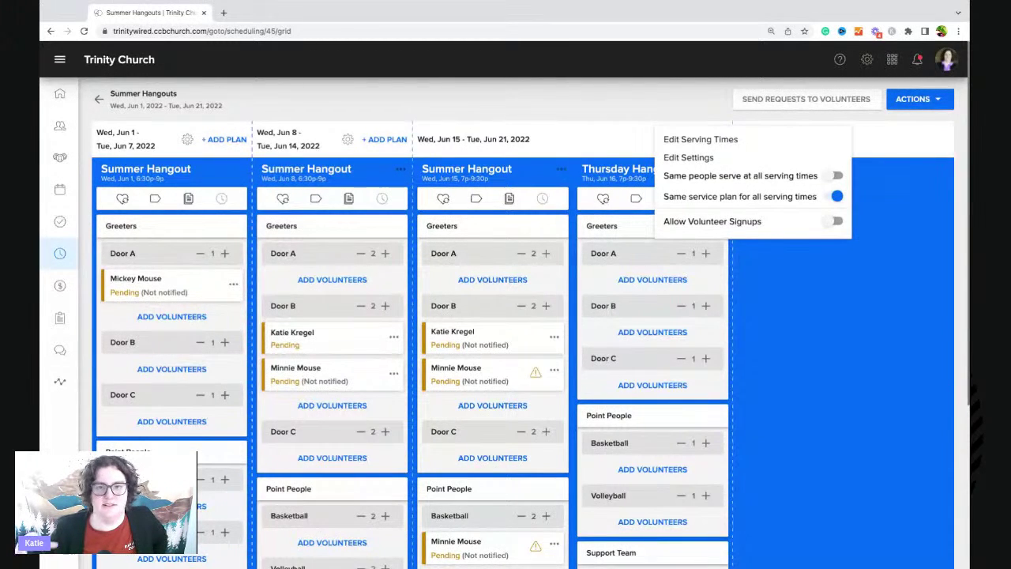
left_click(833, 222)
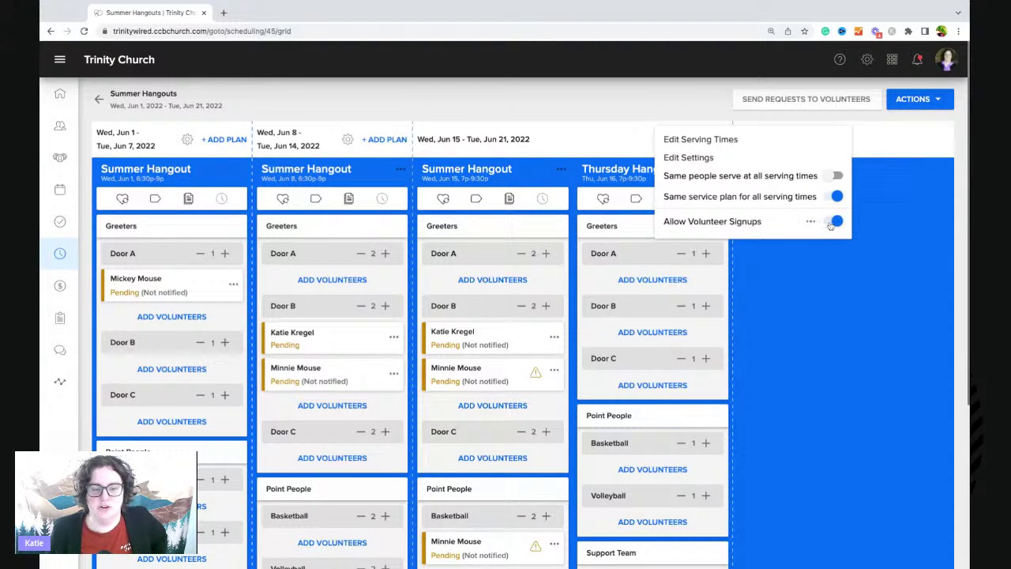
left_click(810, 224)
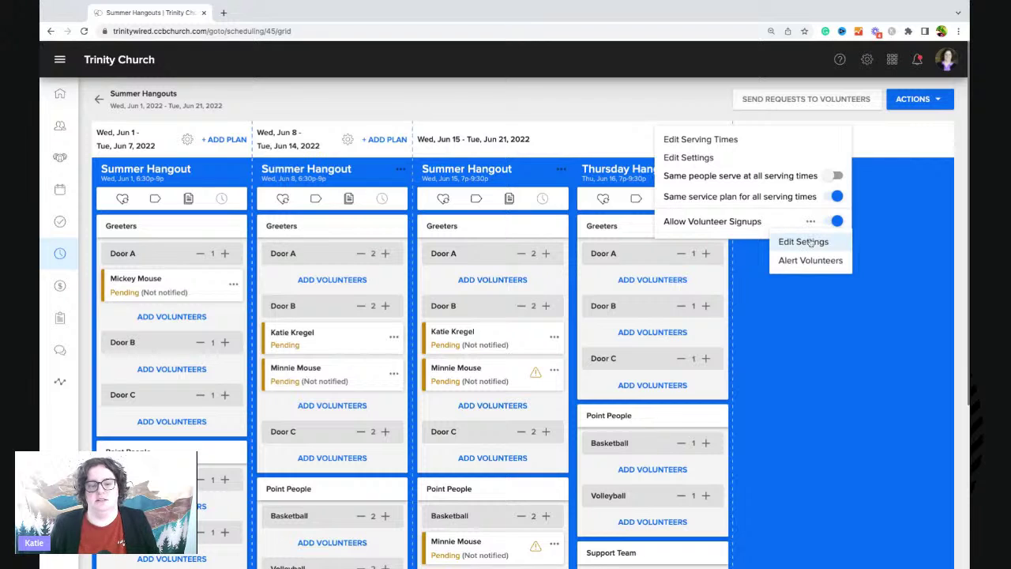
left_click(810, 243)
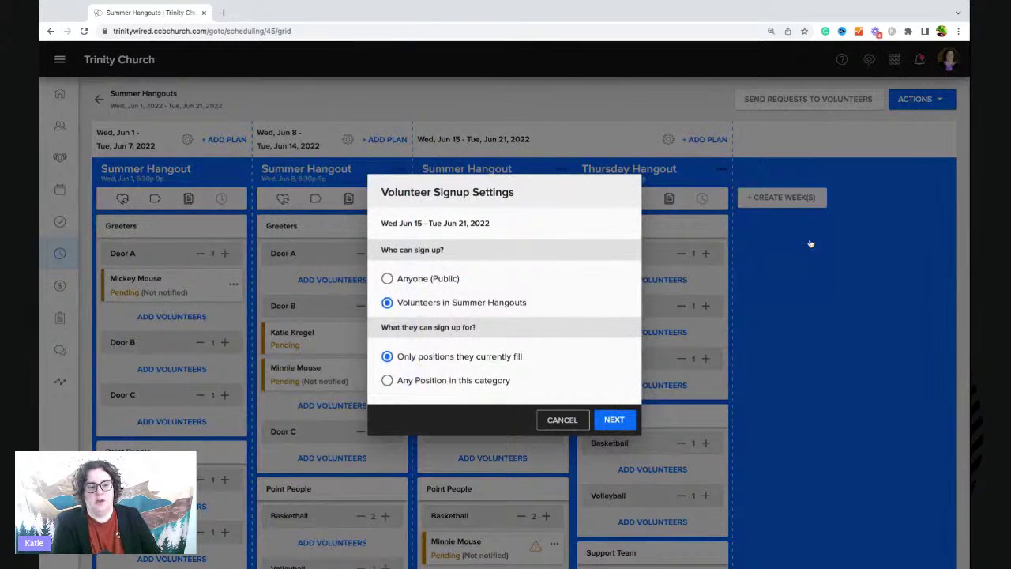
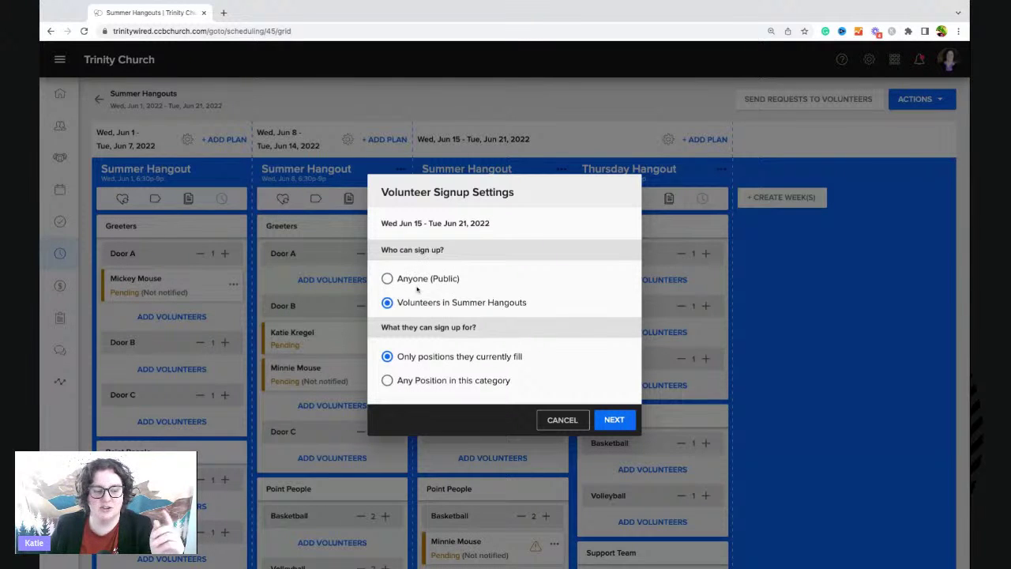
left_click(613, 420)
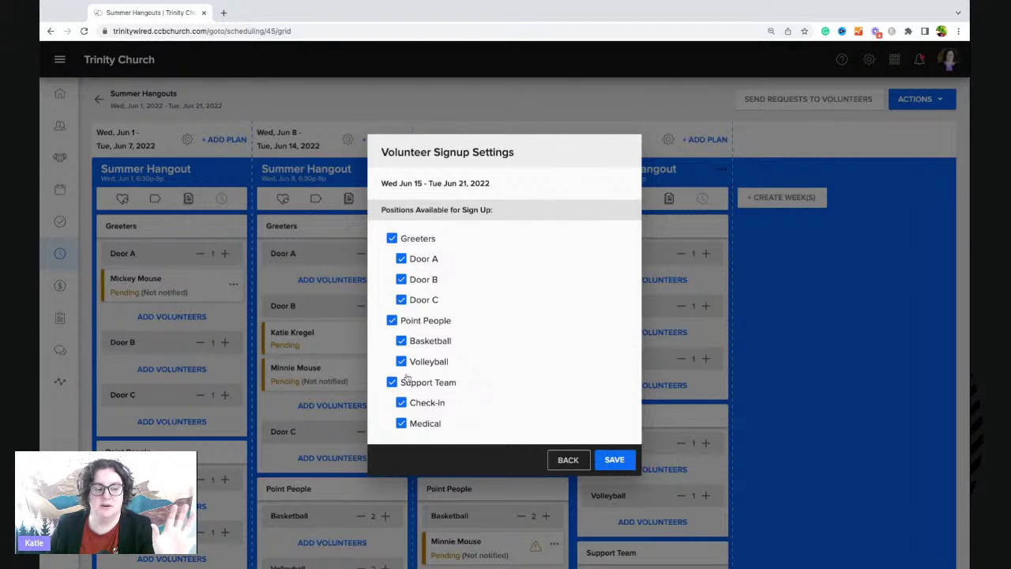
left_click(392, 382)
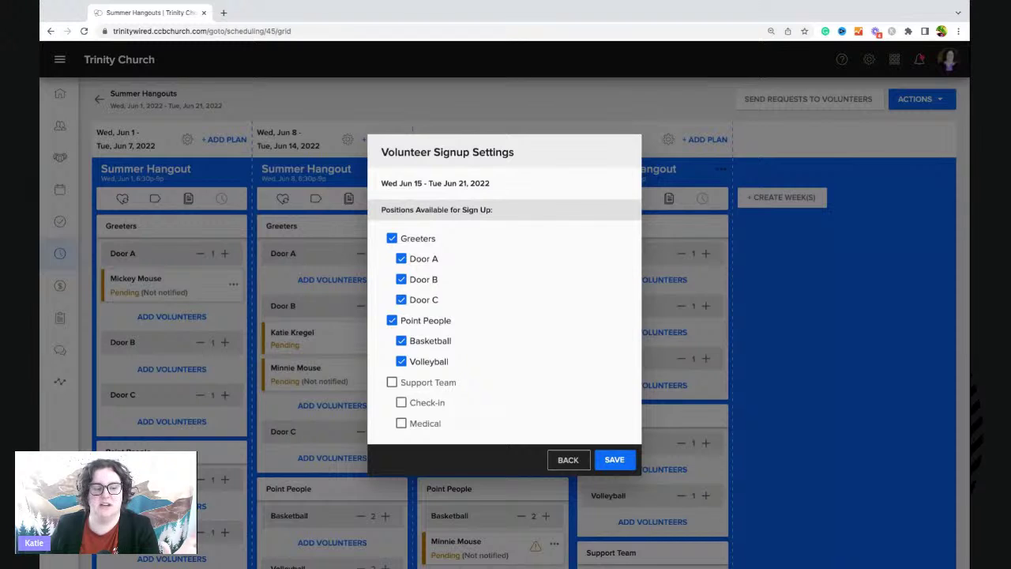
left_click(391, 320)
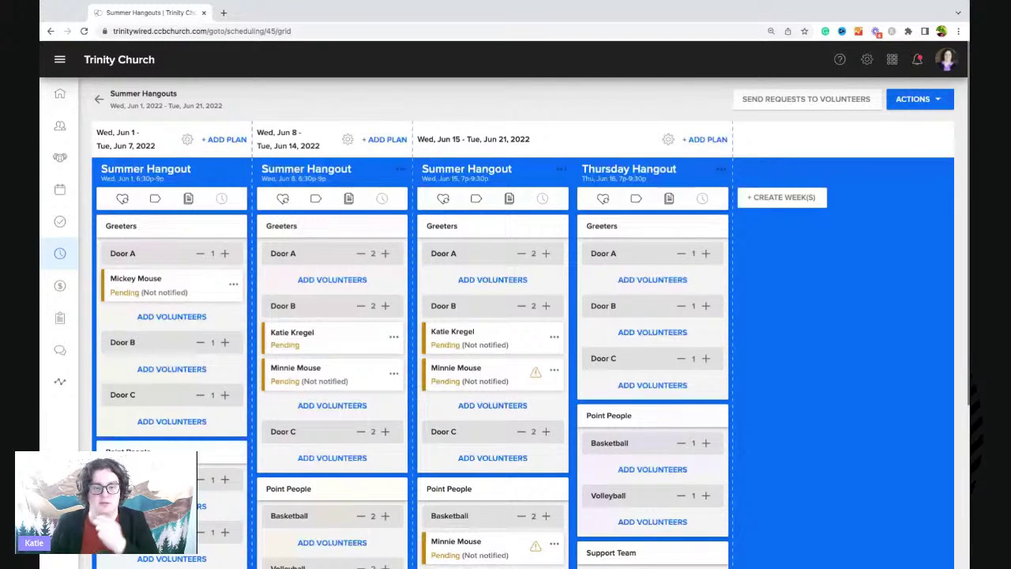
View the blank message form for the scheduled volunteers and close it without sending anything
left_click(912, 103)
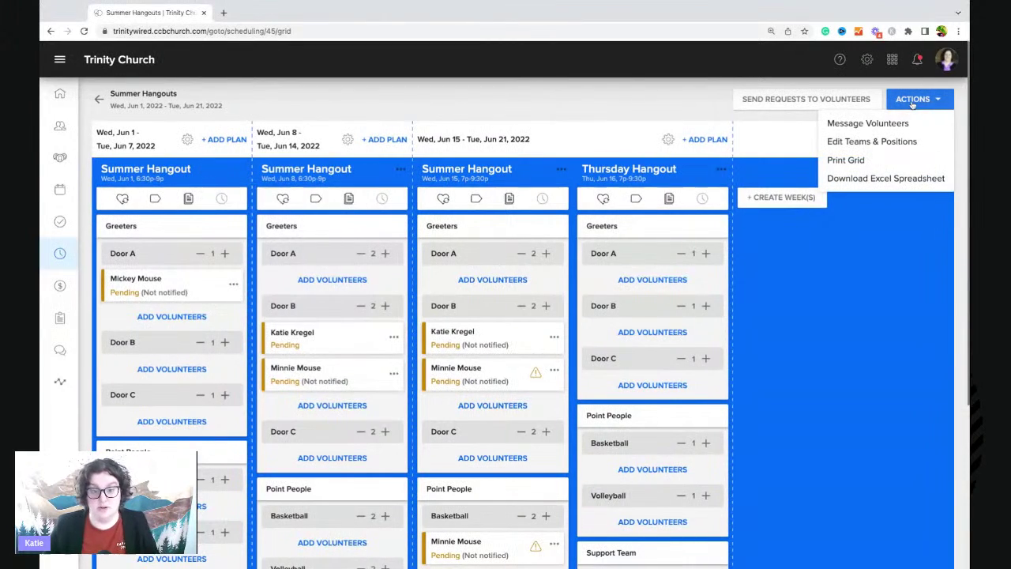
left_click(845, 127)
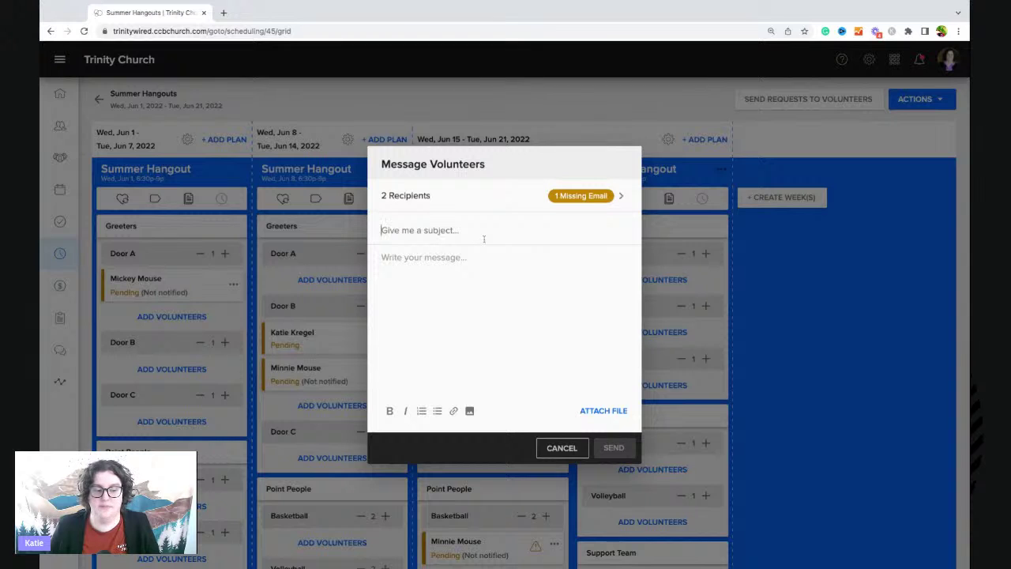
left_click(554, 448)
Look over the printable grid of all Summer Hangouts weeks, close it, and review the remaining grid actions
left_click(912, 99)
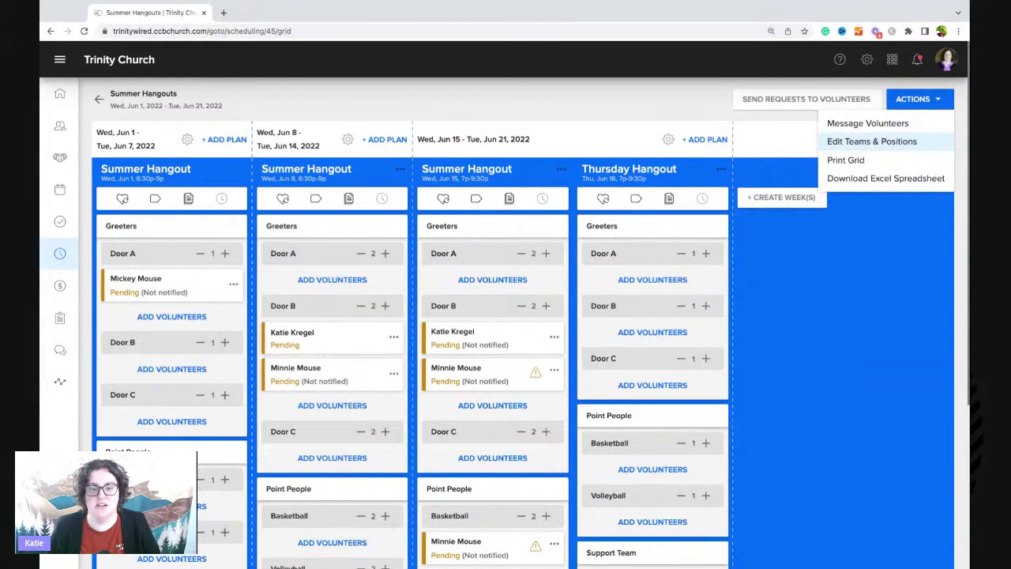
left_click(872, 163)
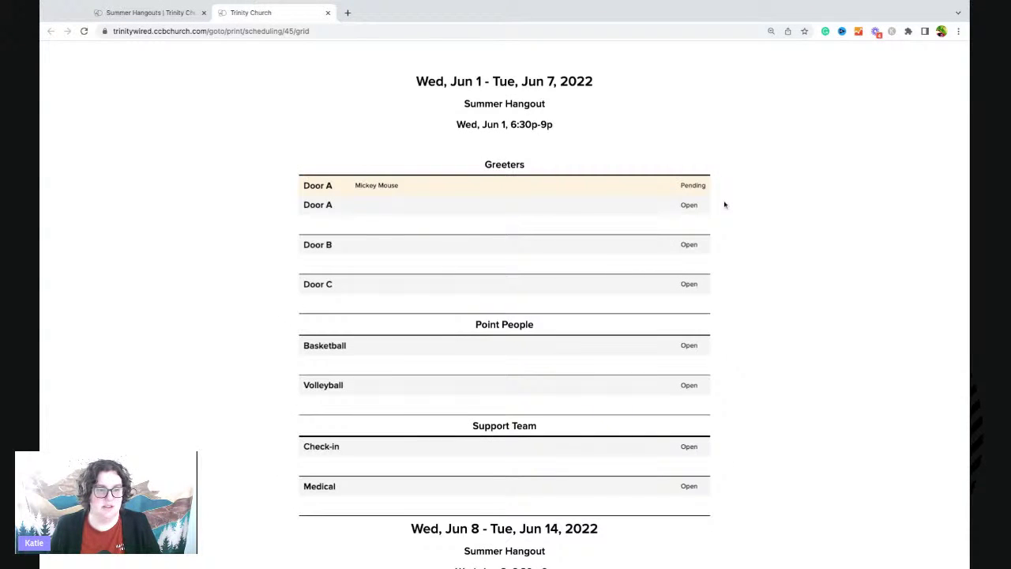
scroll(739, 401, "down", 1)
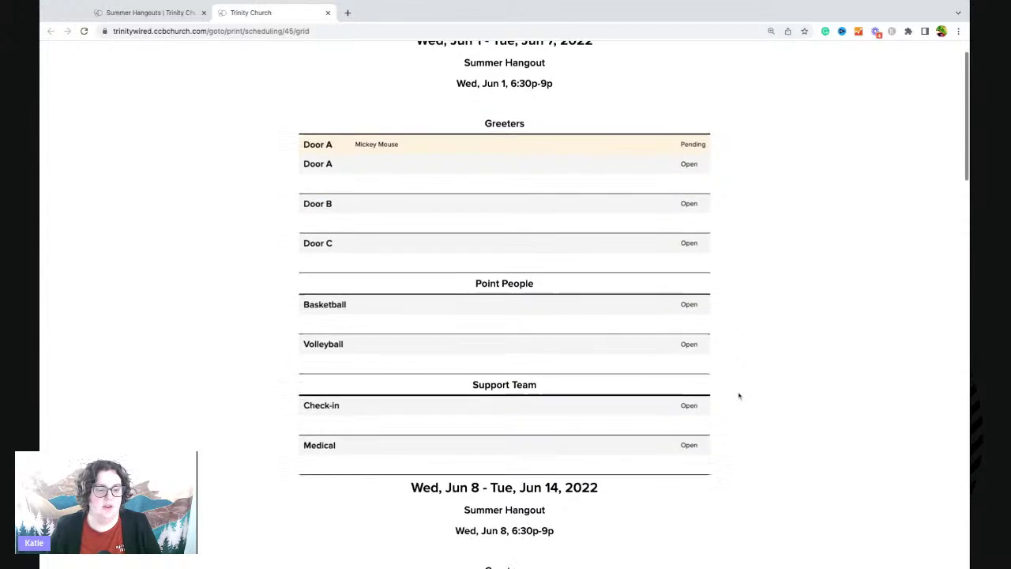
key("ctrl+w")
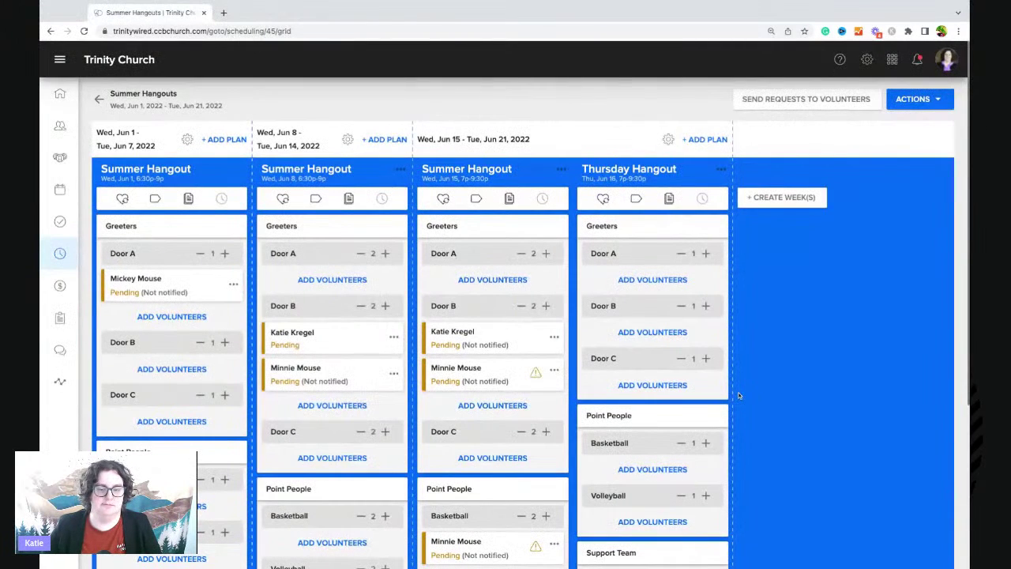
left_click(914, 99)
left_click(891, 160)
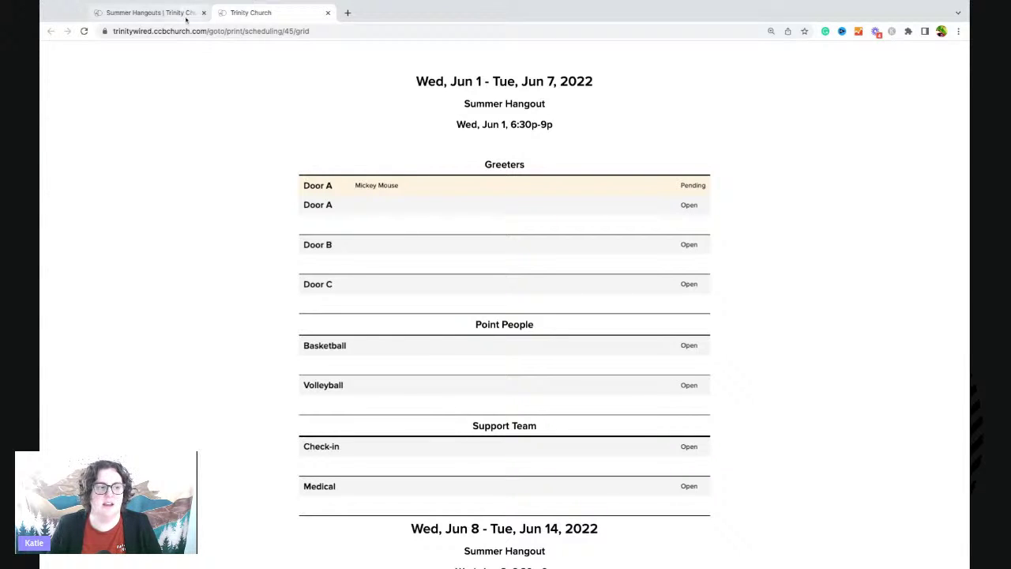
key("ctrl+w")
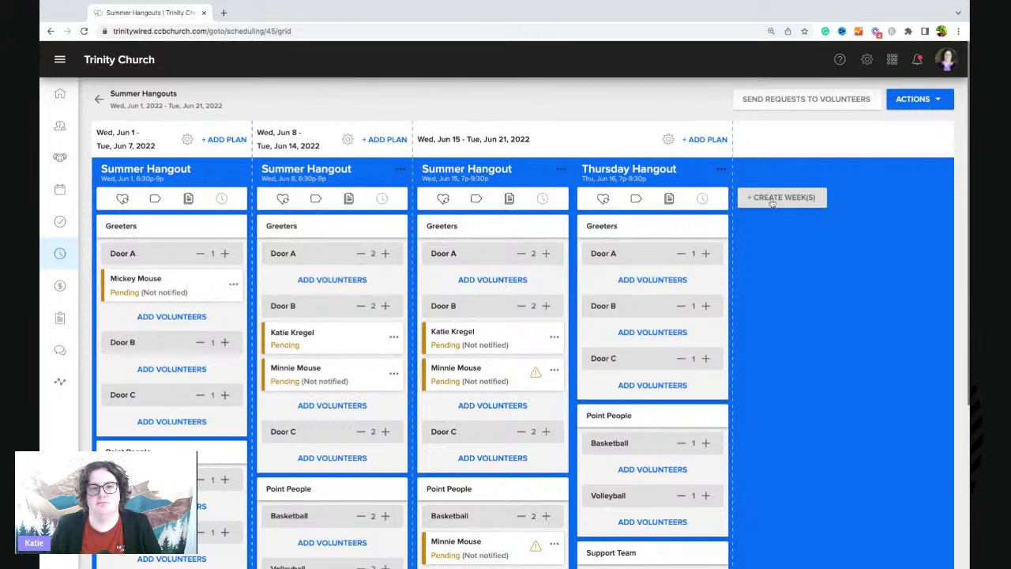
left_click(914, 98)
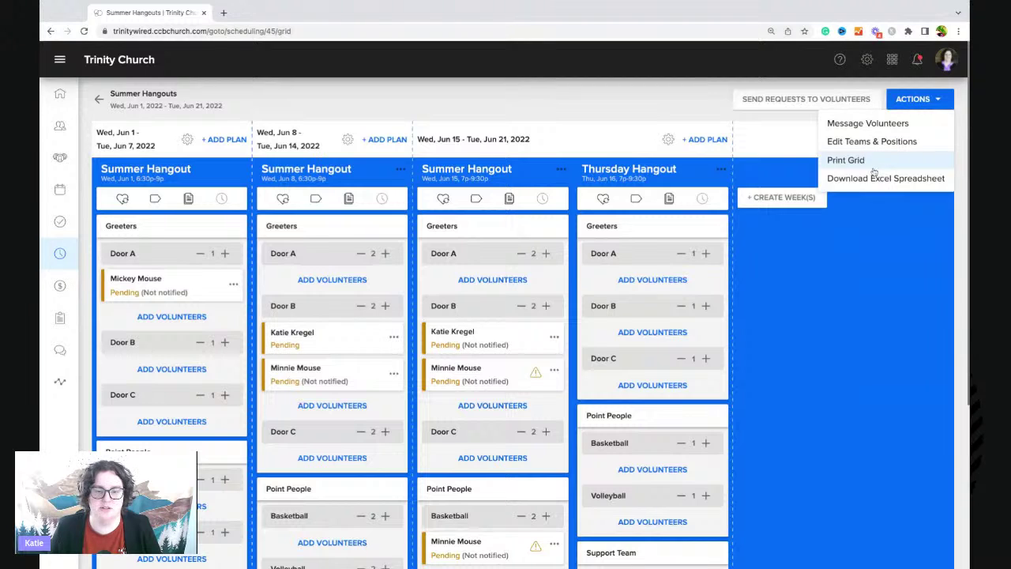
left_click(834, 255)
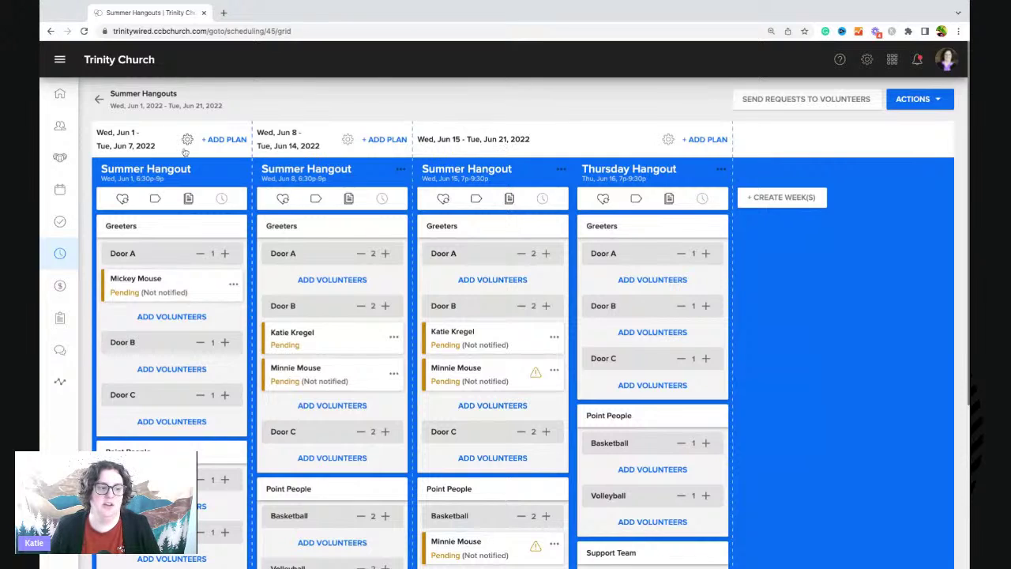
Open only the Jun 1, 2022 schedule, view its printable grid, and close the print page
left_click(99, 99)
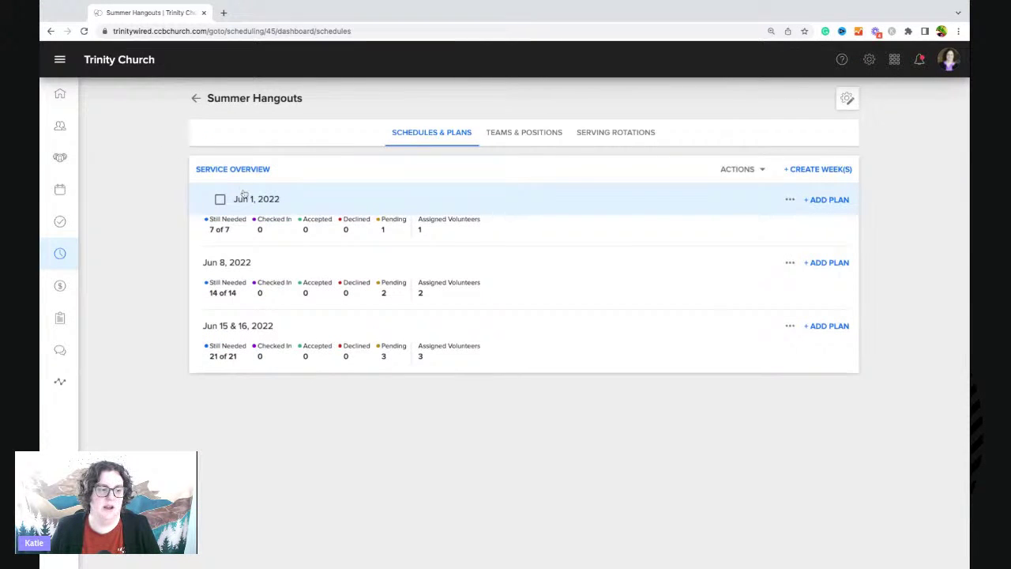
left_click(247, 198)
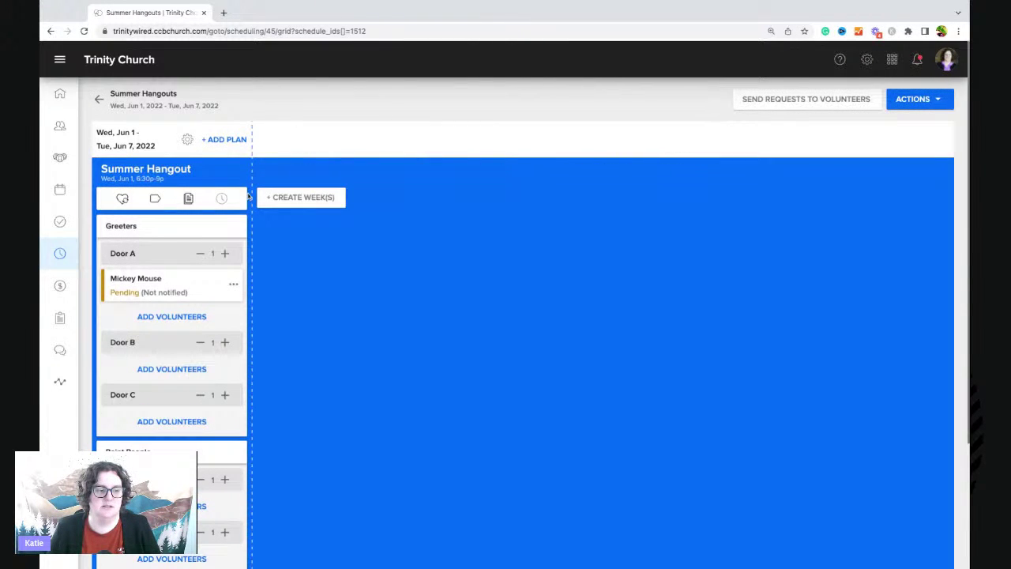
left_click(916, 99)
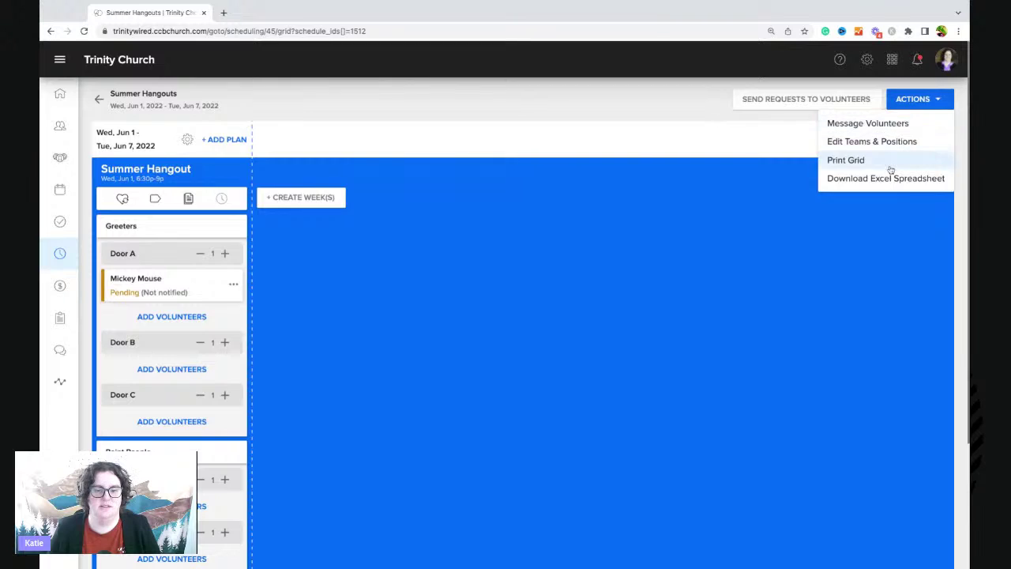
left_click(845, 162)
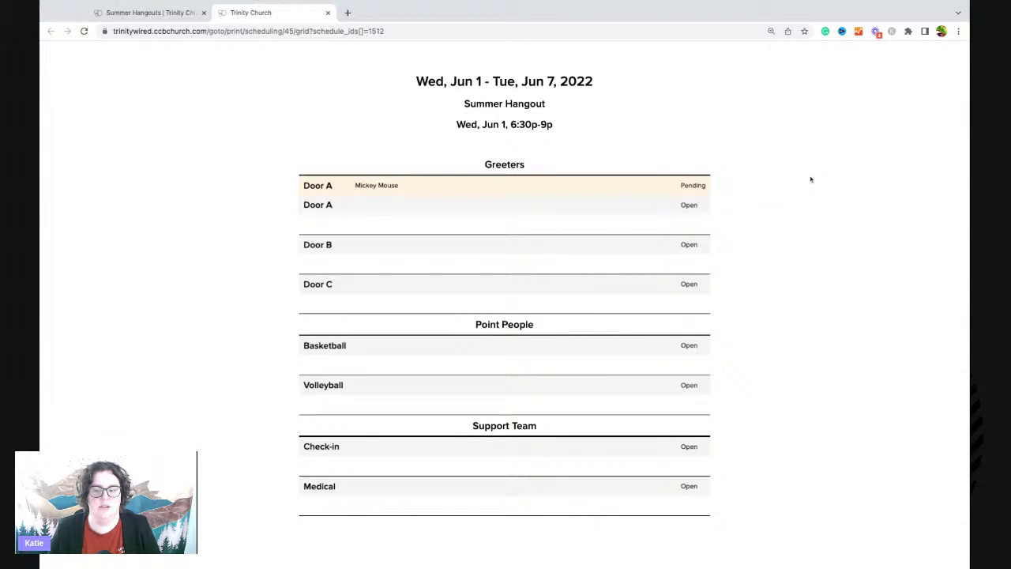
left_click(150, 12)
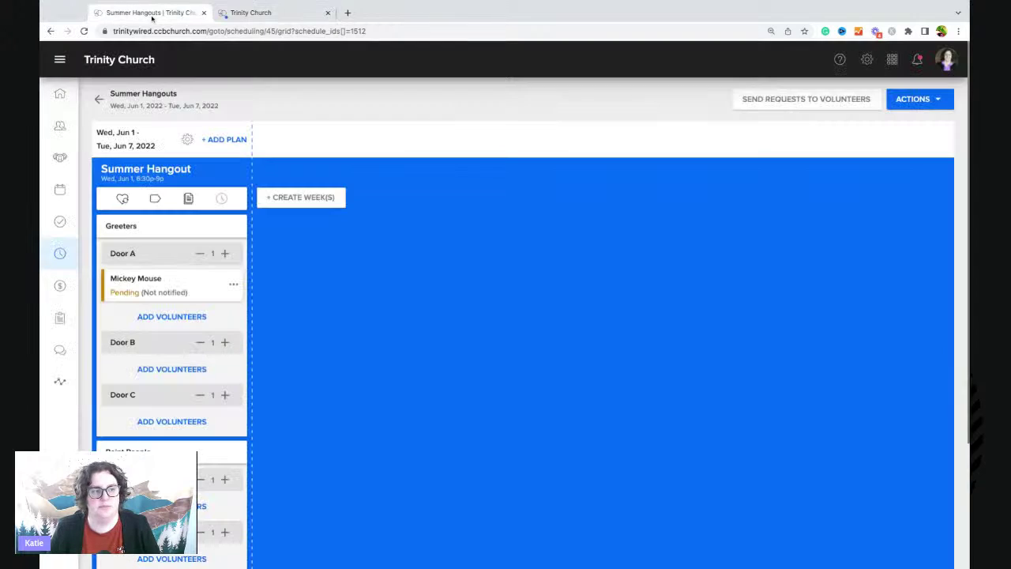
left_click(327, 13)
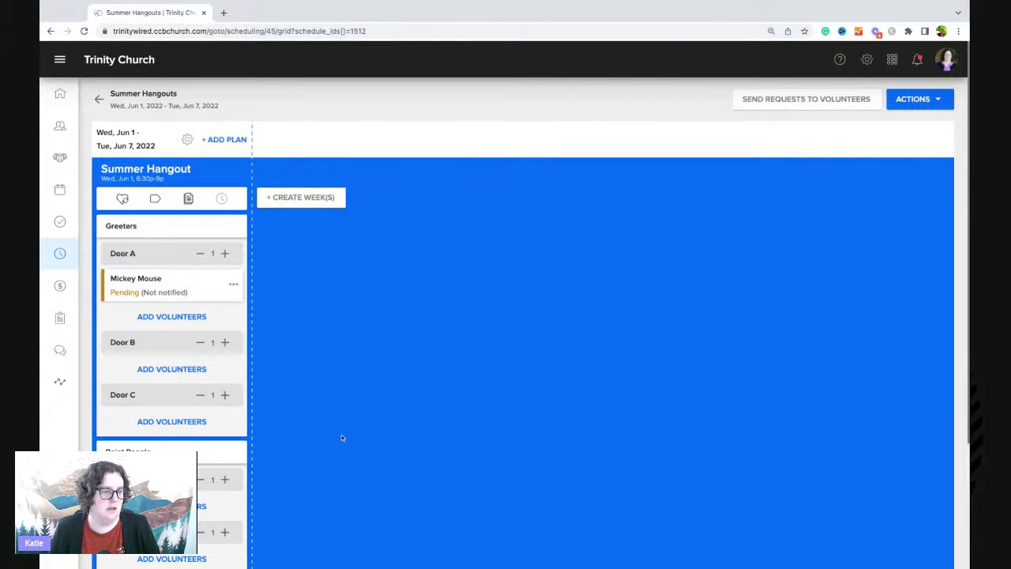
Return to the Summer Hangouts category and open its settings to review the organizer and week structure options
left_click(98, 99)
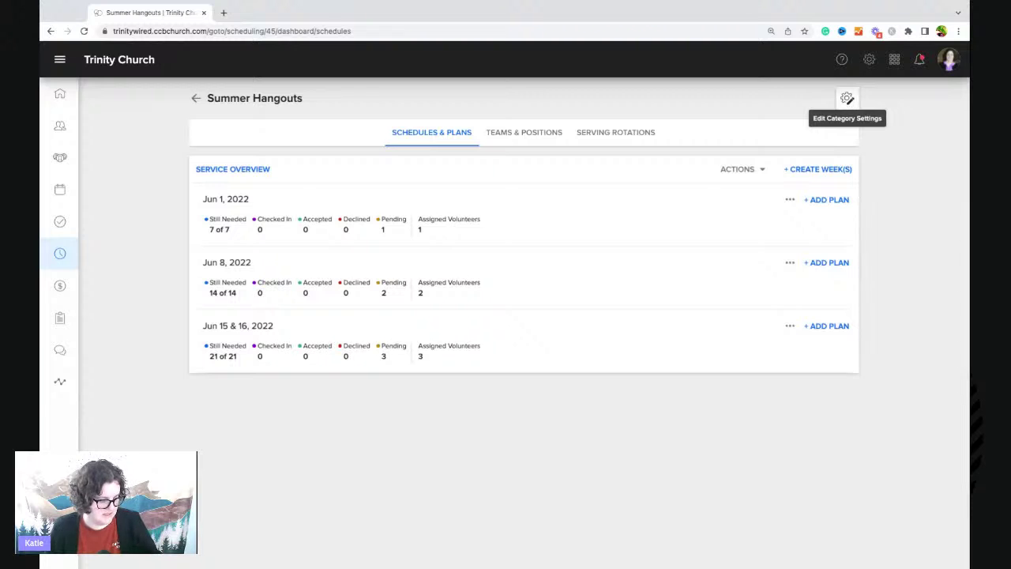
left_click(846, 98)
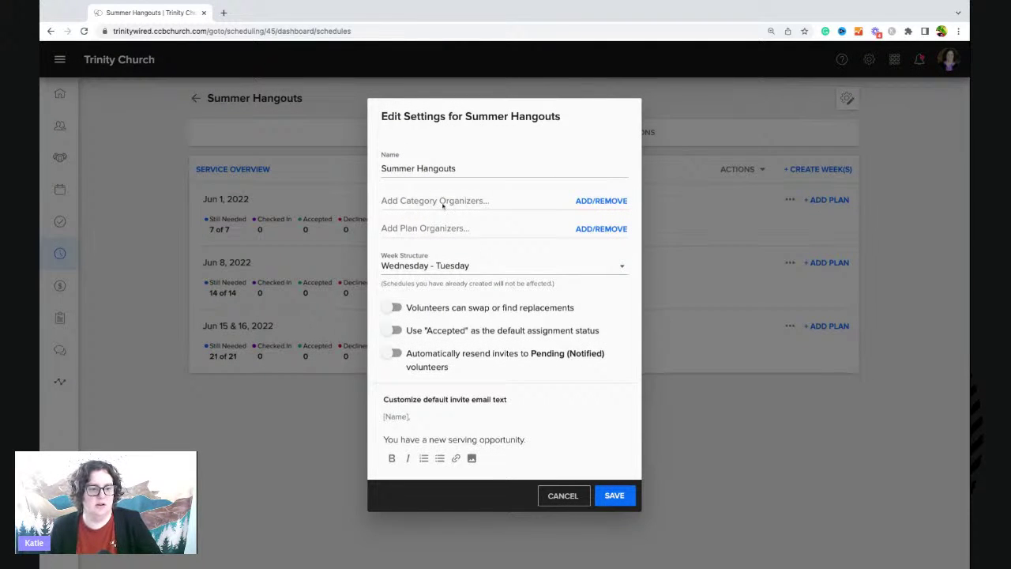
left_click(434, 269)
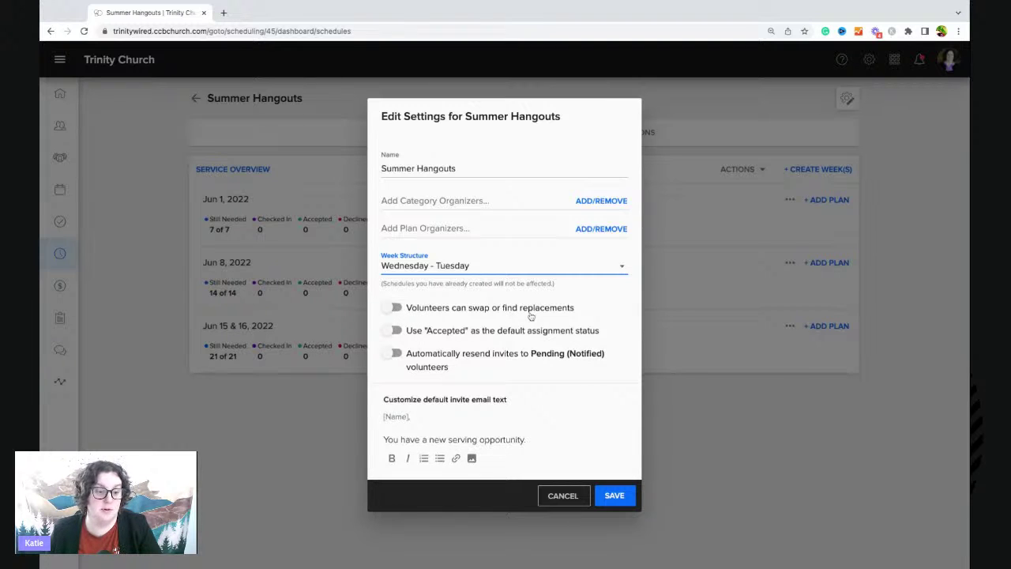
Try out volunteer swaps within the team, the default Accepted status and automatic invite resending, and switch them all back off
left_click(410, 307)
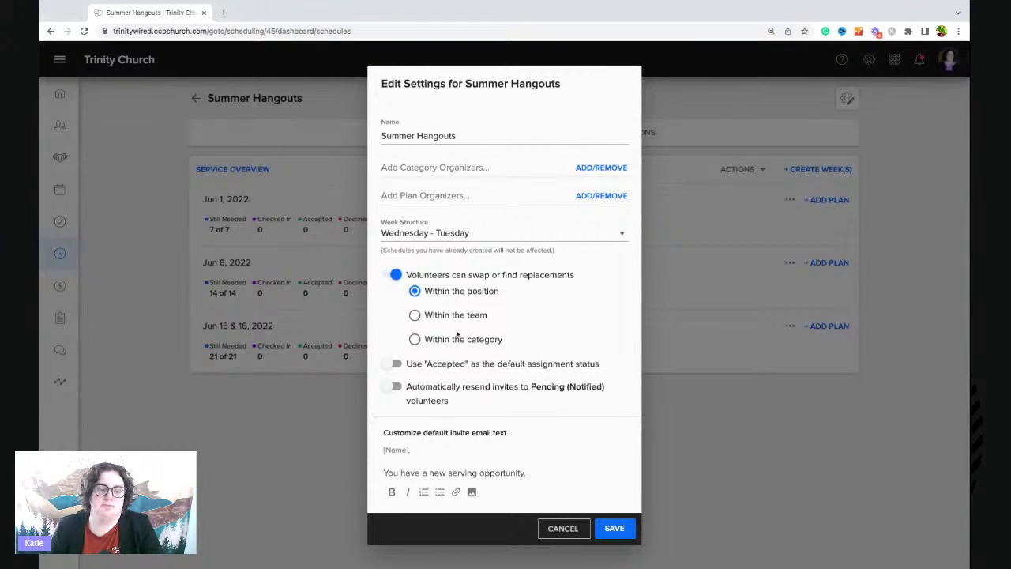
left_click(415, 315)
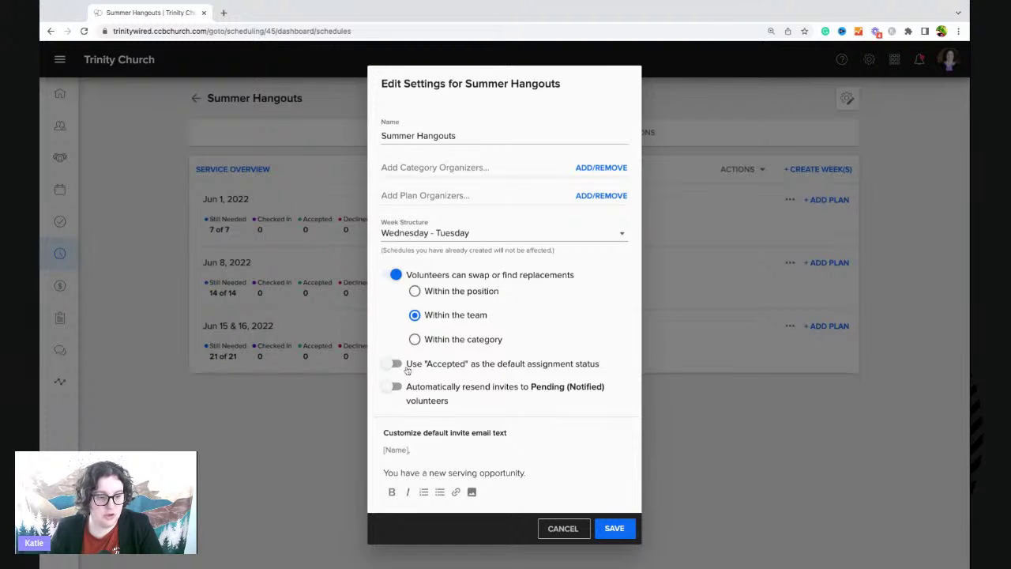
left_click(461, 369)
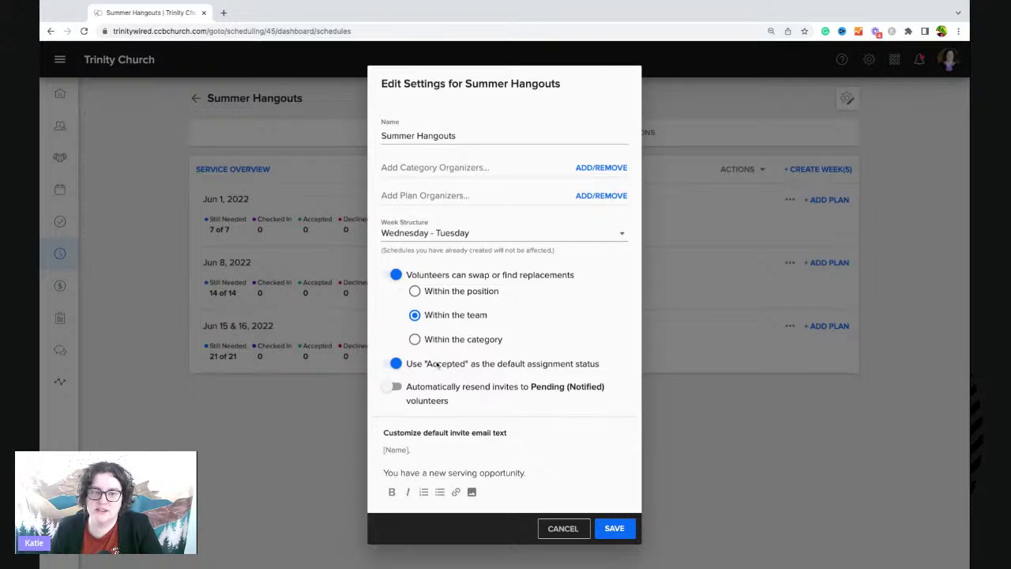
left_click(395, 364)
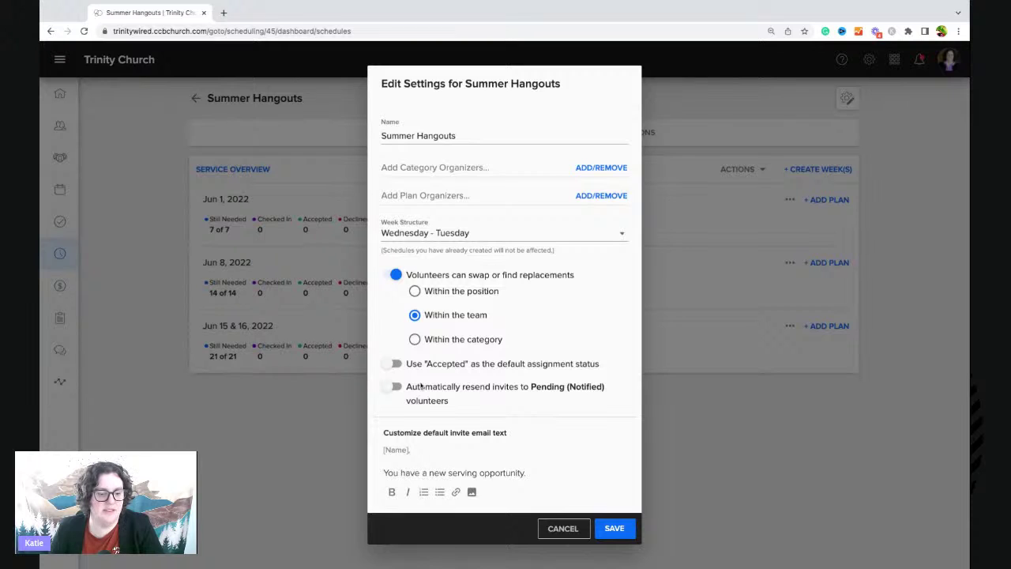
left_click(397, 389)
scroll(474, 379, "down", 2)
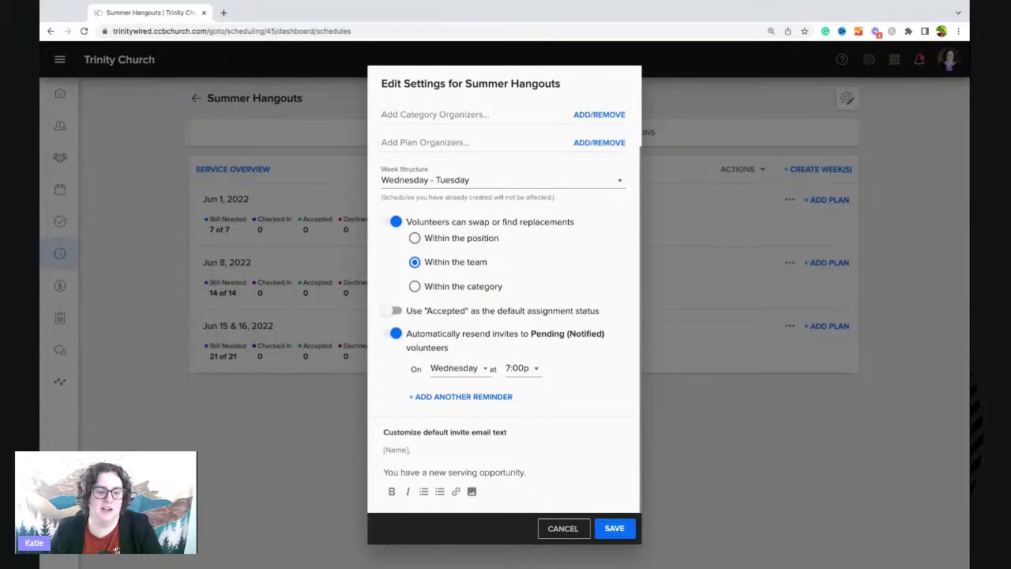
left_click(397, 335)
left_click(397, 276)
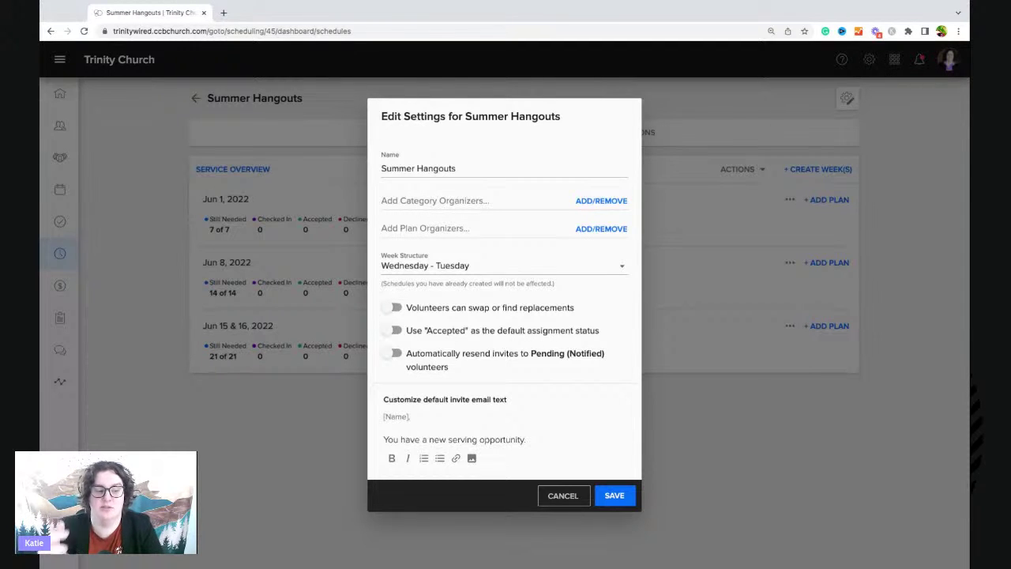
Try allowing volunteer swaps and replacements within the category, and cancel the settings without saving
left_click(395, 308)
left_click(447, 340)
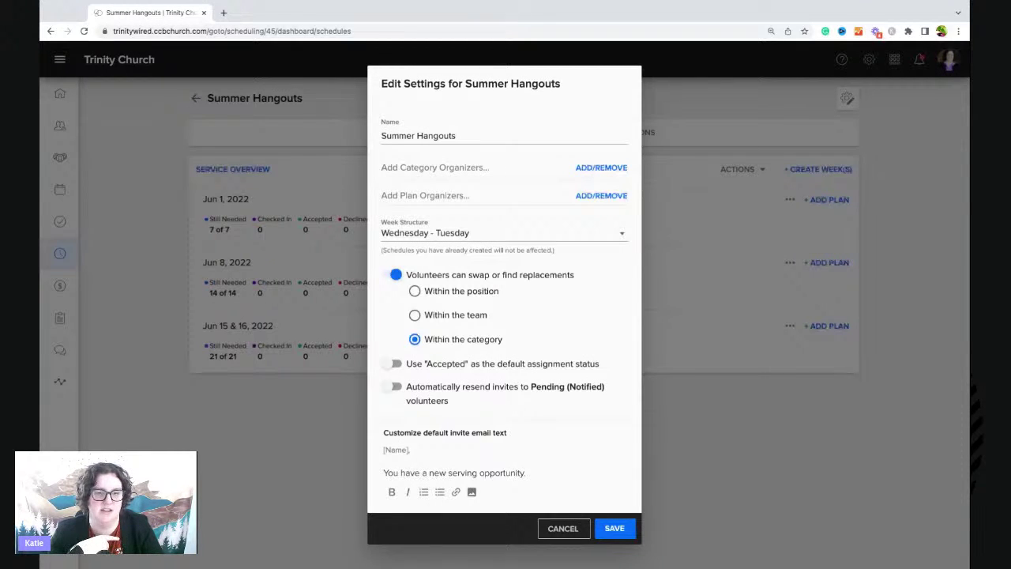
left_click(579, 528)
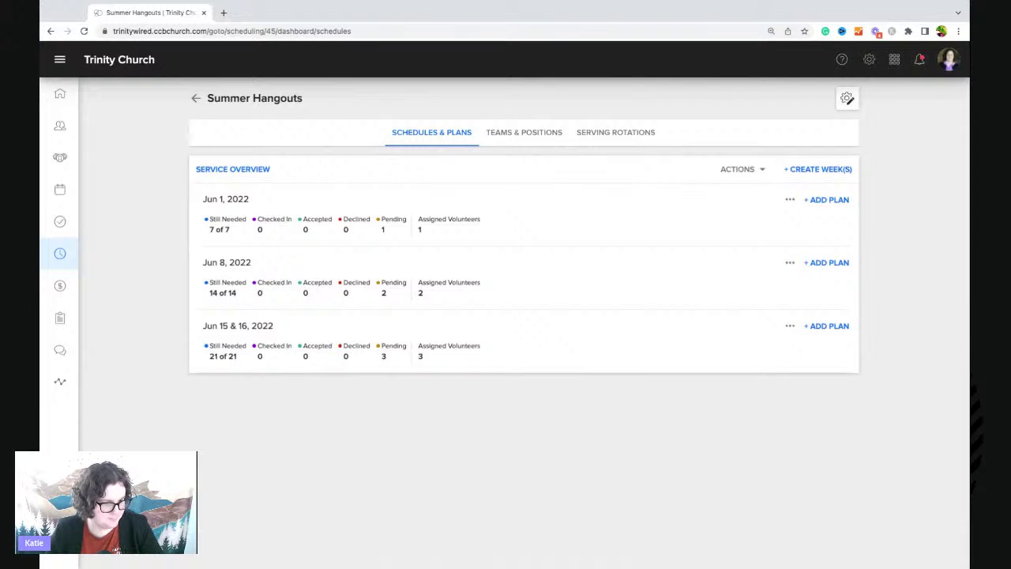
Open your own serving page from the scheduling overview and accept the Door B request for the Jun 8 Summer Hangout
left_click(195, 98)
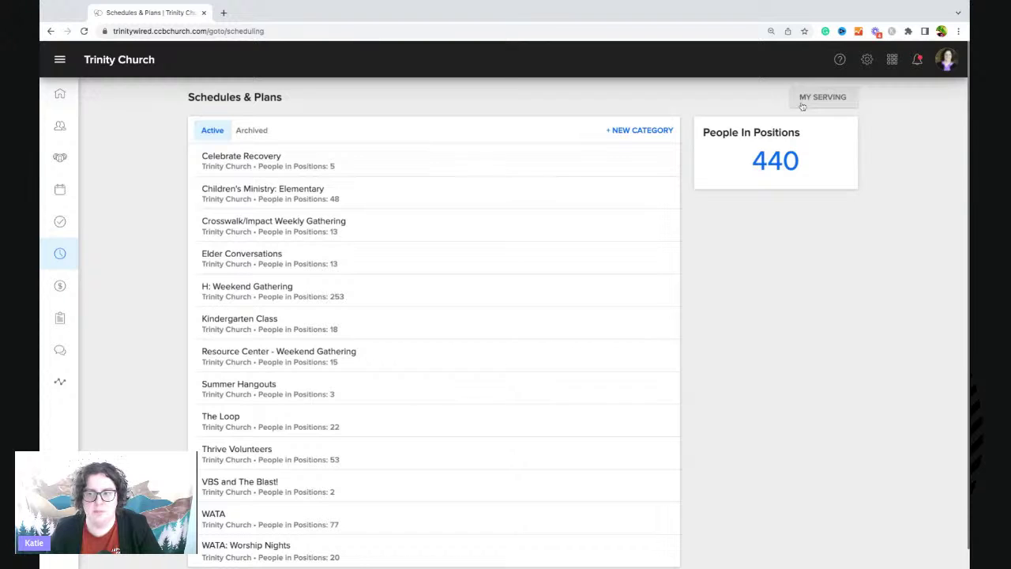
left_click(803, 105)
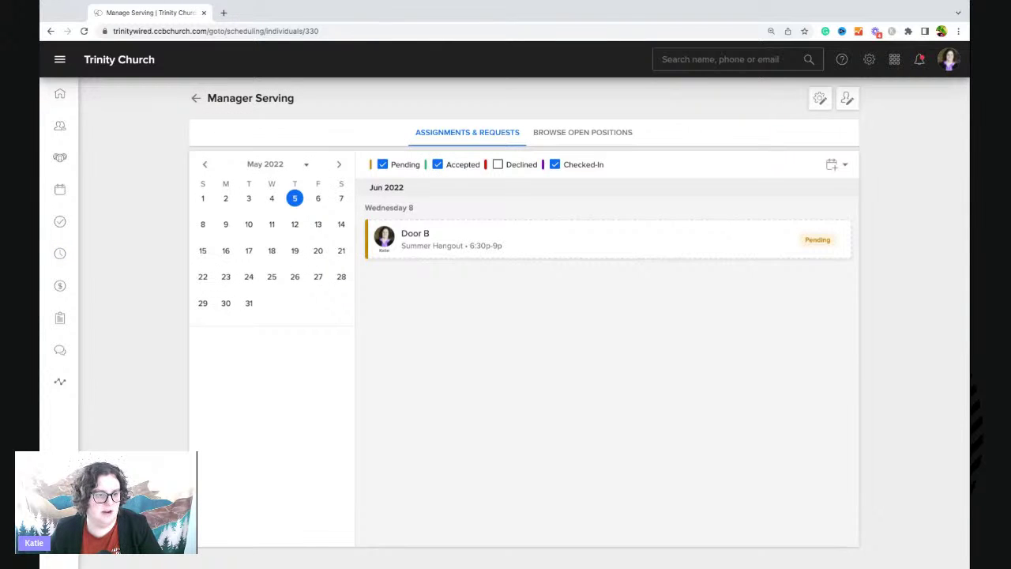
left_click(60, 69)
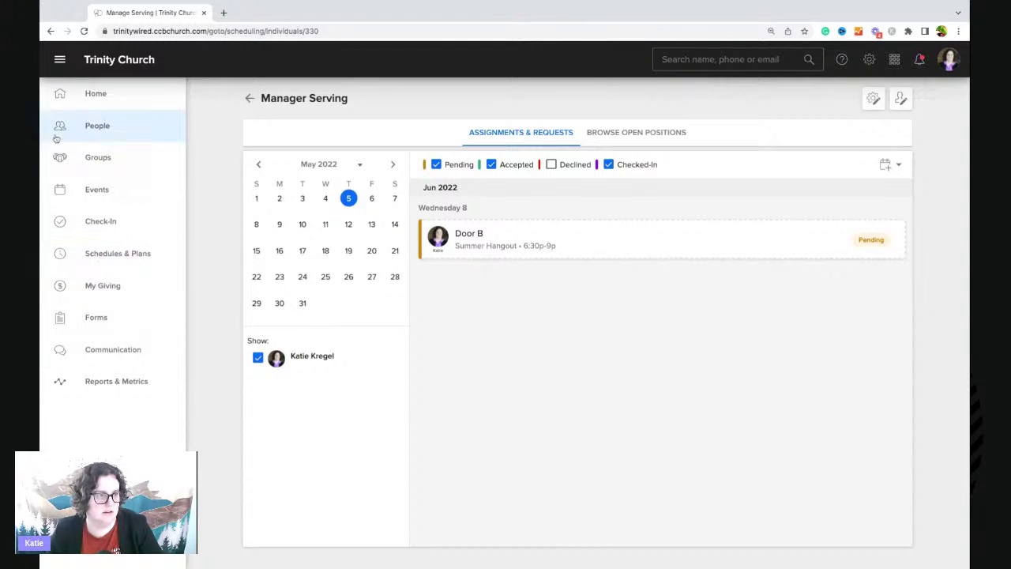
left_click(59, 63)
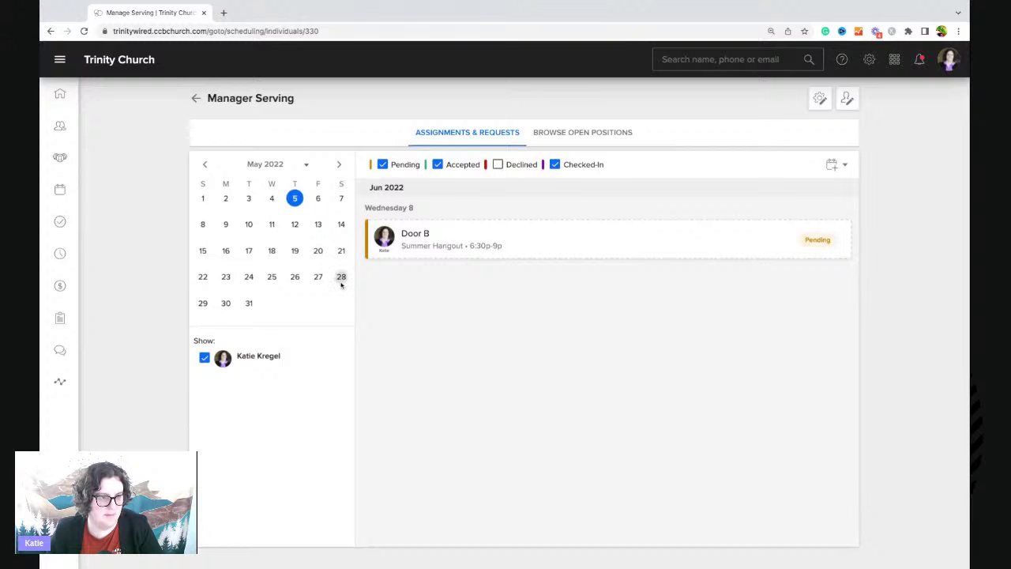
mouse_move(417, 259)
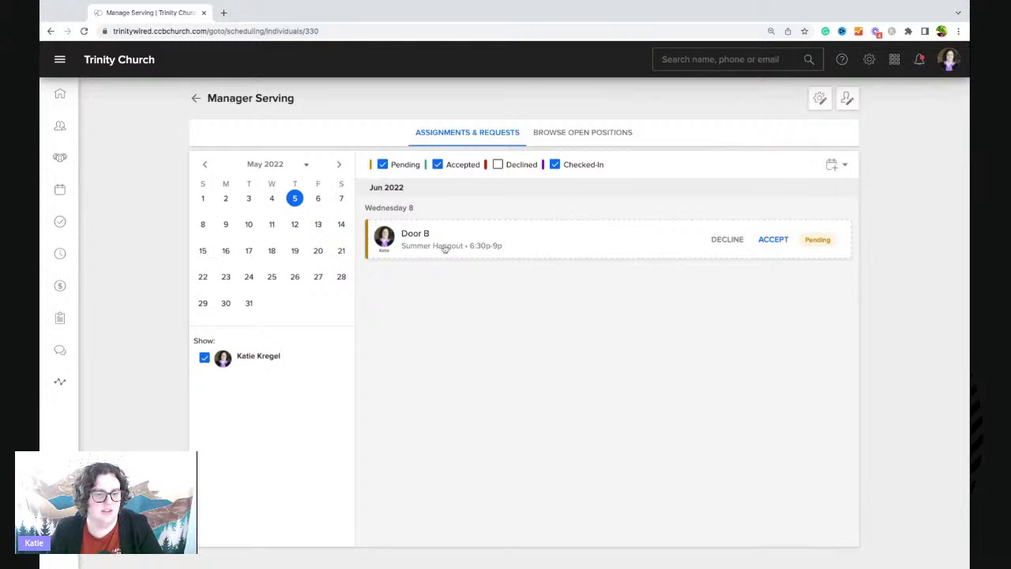
left_click(774, 241)
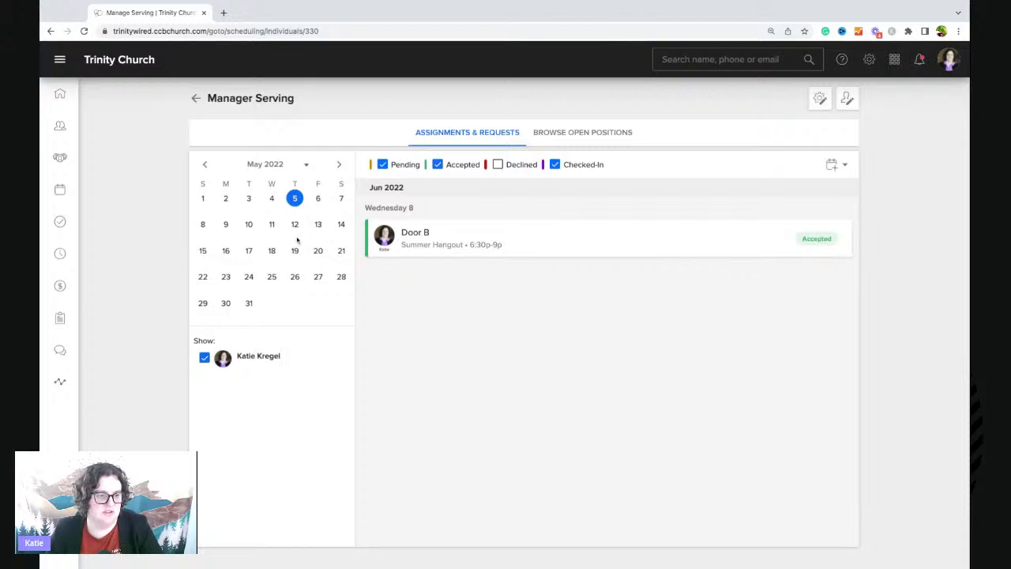
Browse the open positions available to take in May 2022 and return to the assignments and requests
left_click(573, 138)
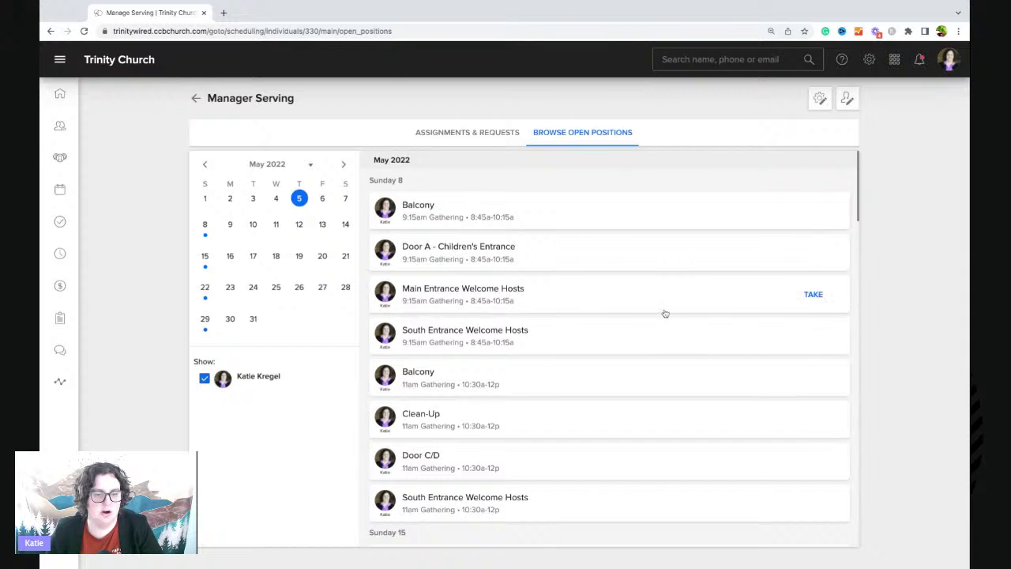
scroll(656, 271, "down", 2)
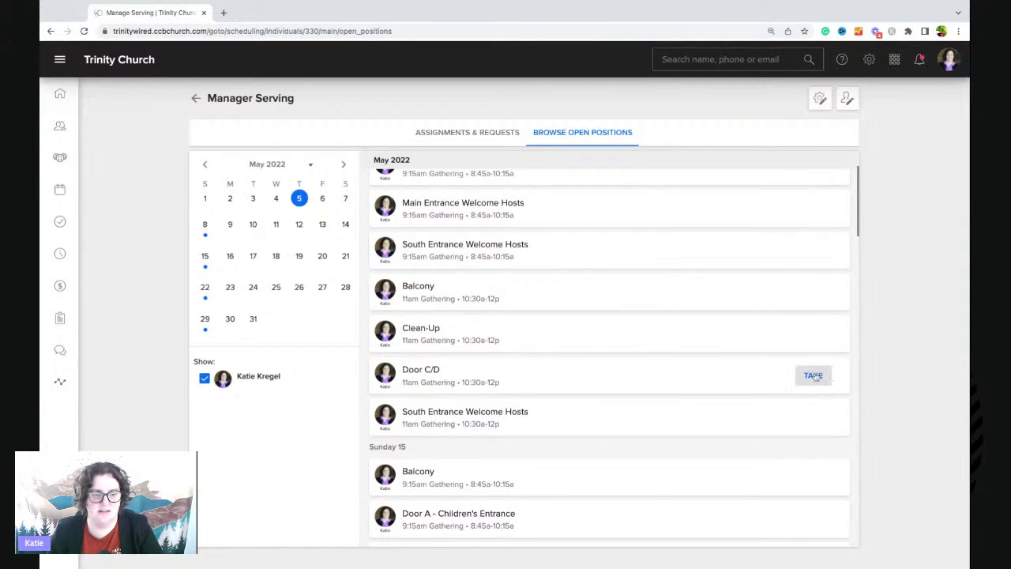
scroll(815, 377, "down", 4)
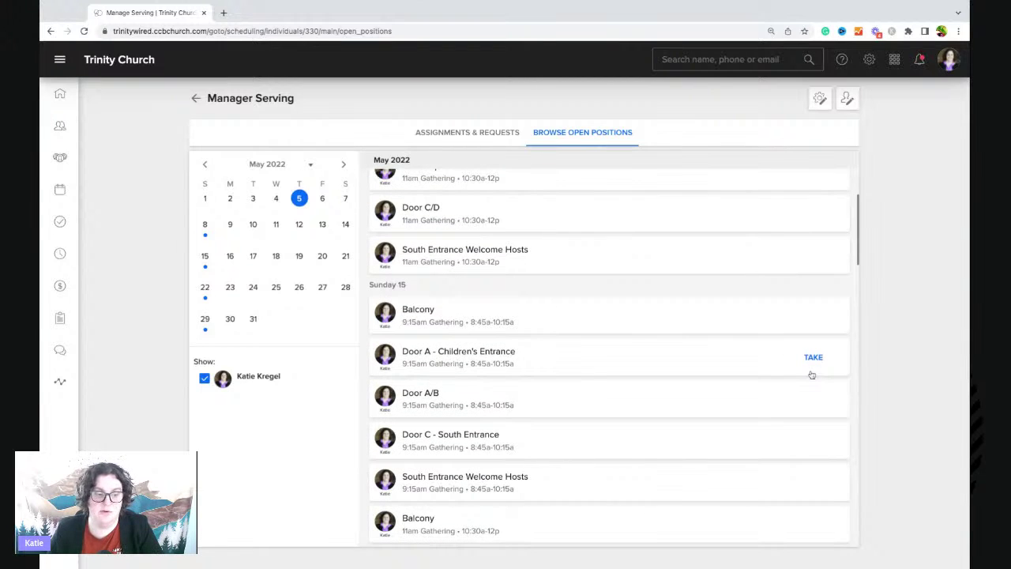
scroll(809, 369, "up", 6)
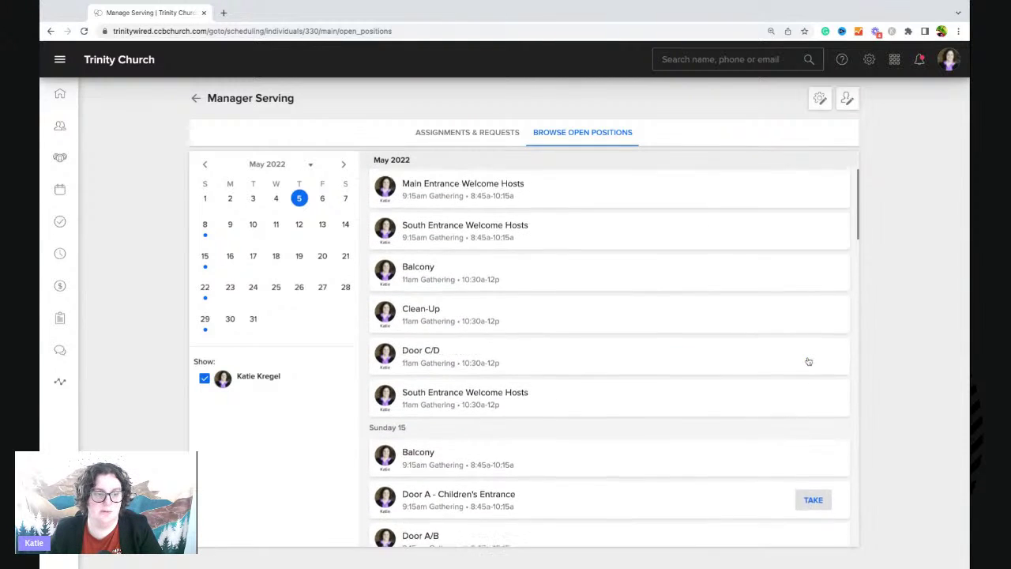
left_click(440, 139)
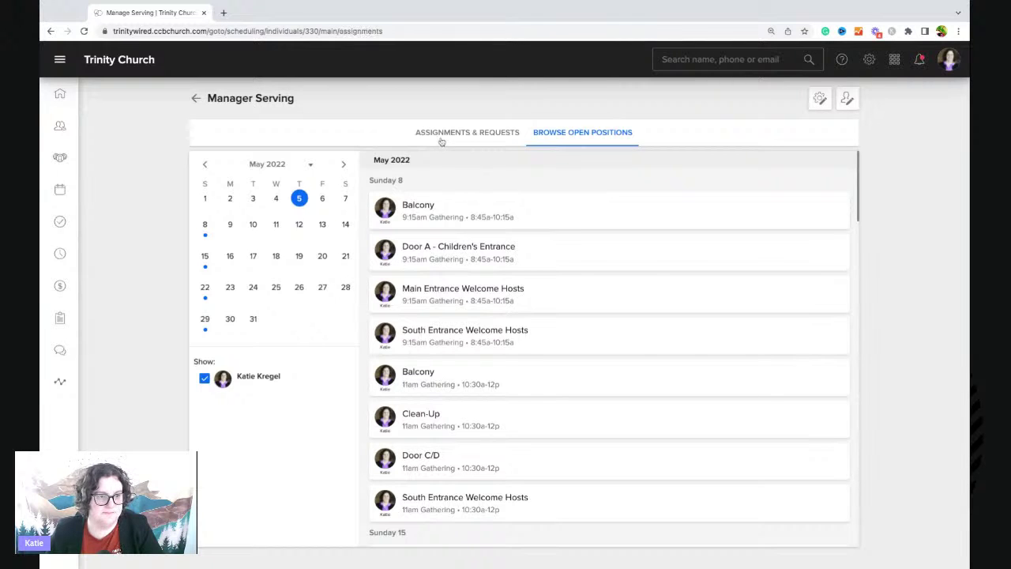
Open the serving preferences and try the preference to serve with family members, switching it back off
left_click(821, 99)
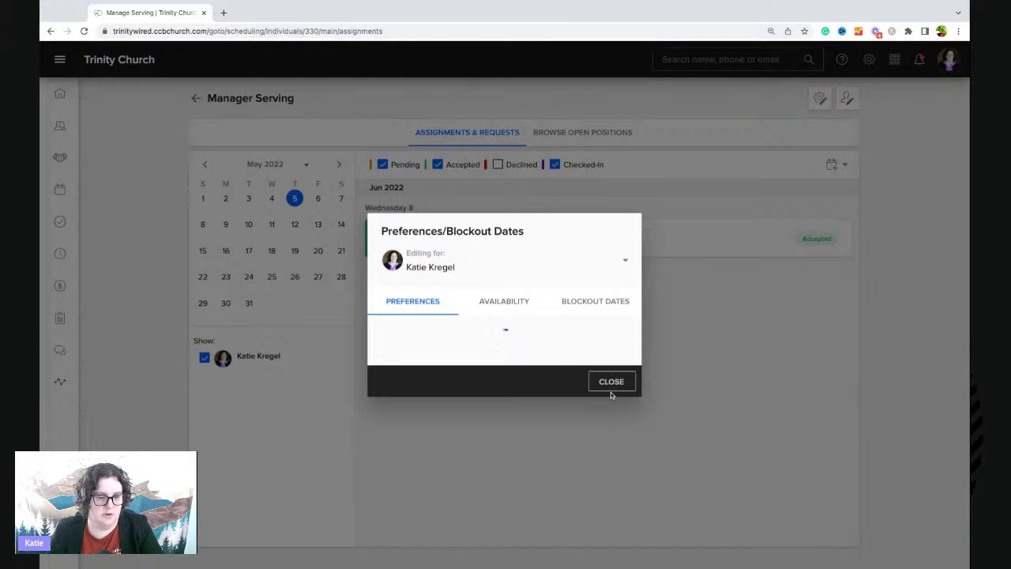
left_click(610, 528)
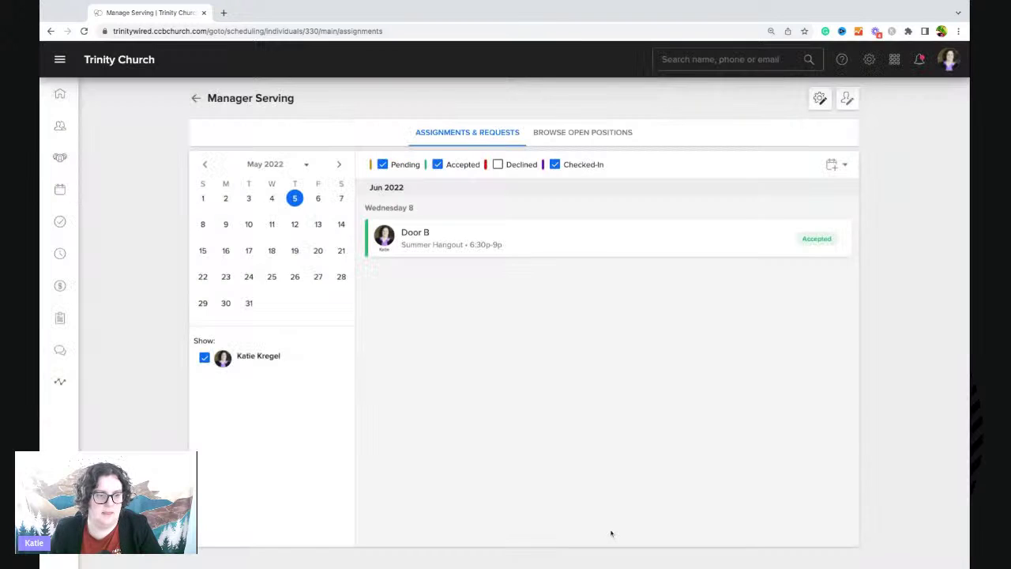
left_click(819, 99)
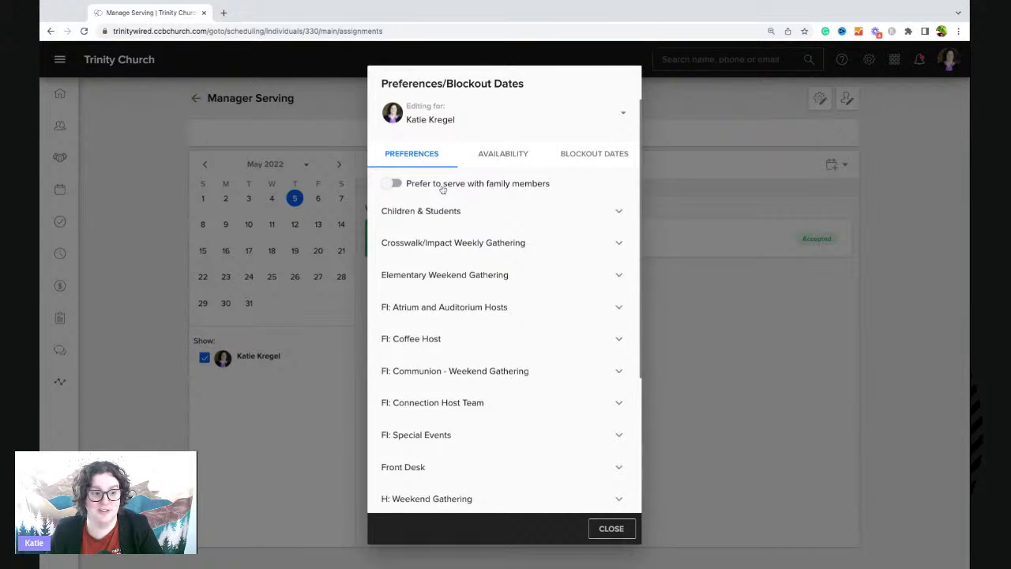
left_click(393, 183)
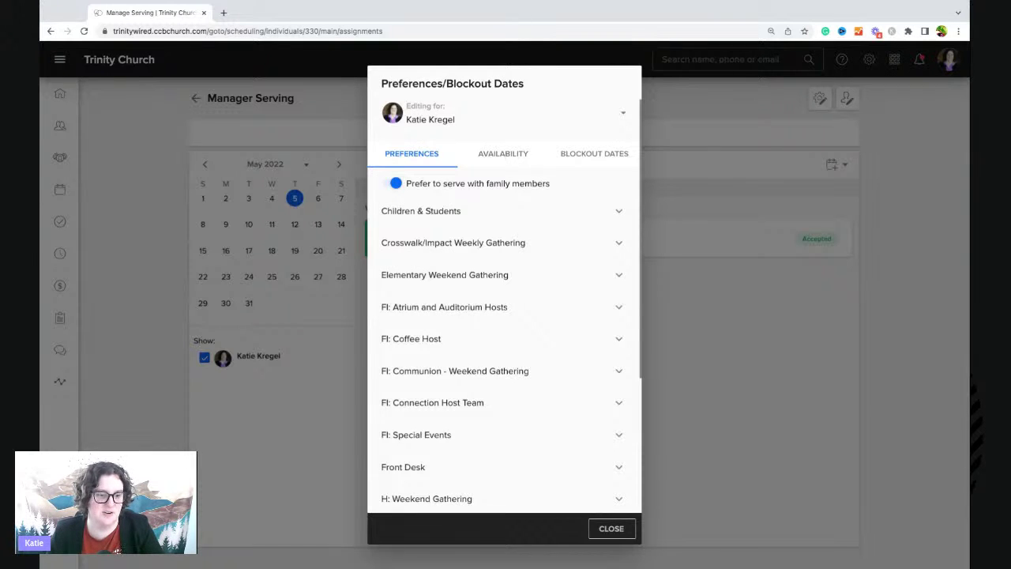
left_click(408, 187)
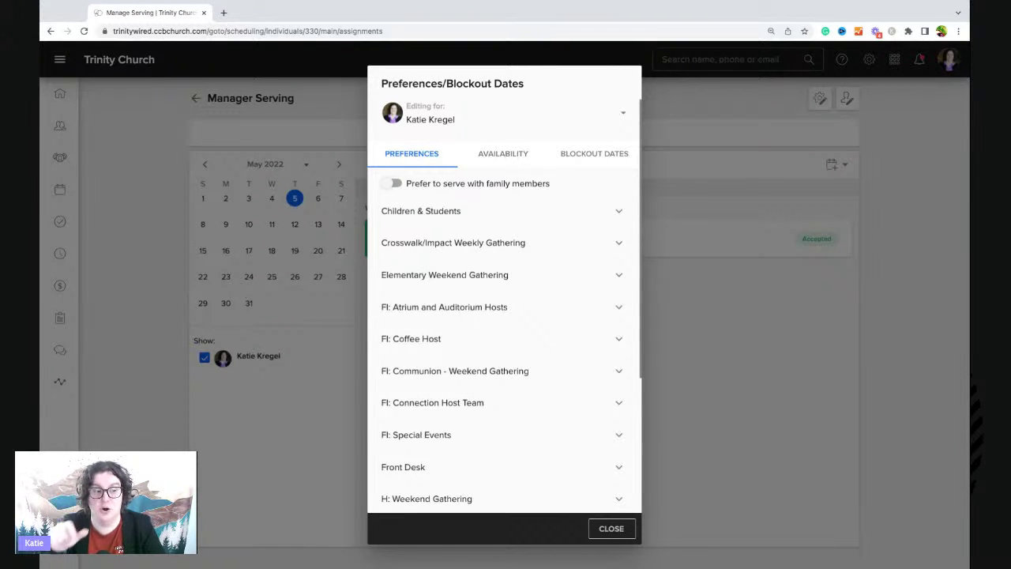
Review the serving availability options, keeping the availability by number of weeks per month
left_click(499, 163)
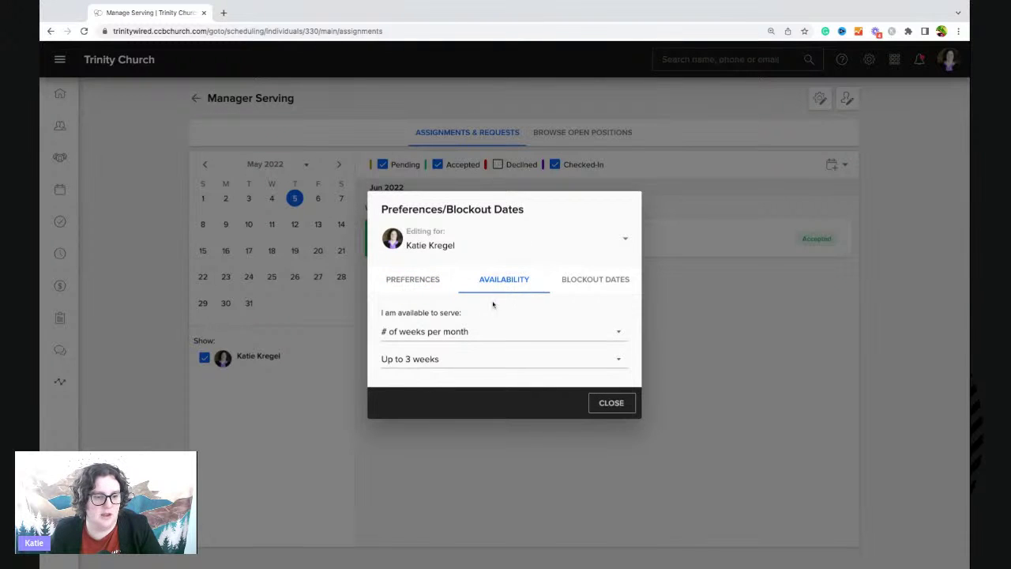
left_click(410, 332)
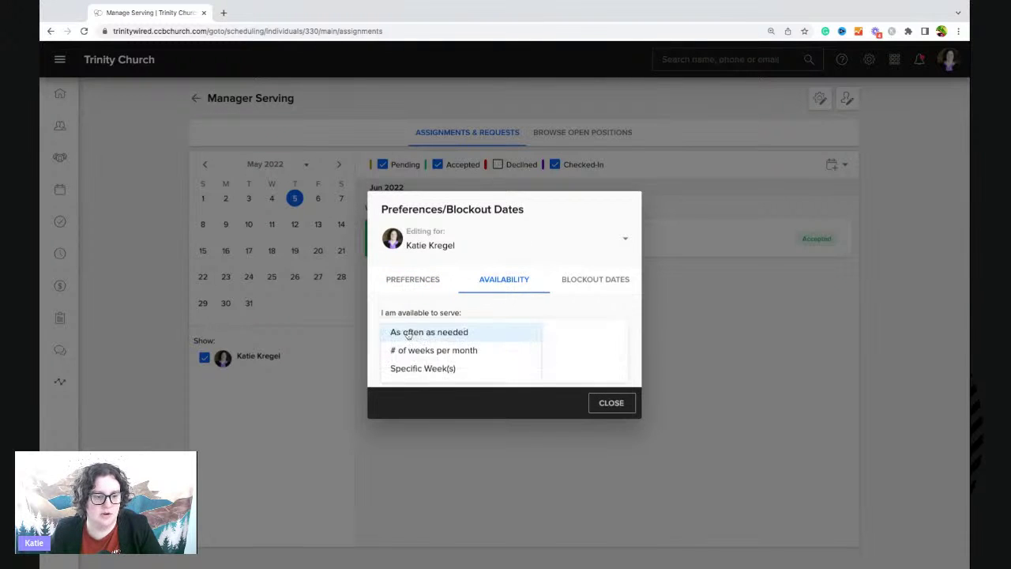
left_click(457, 357)
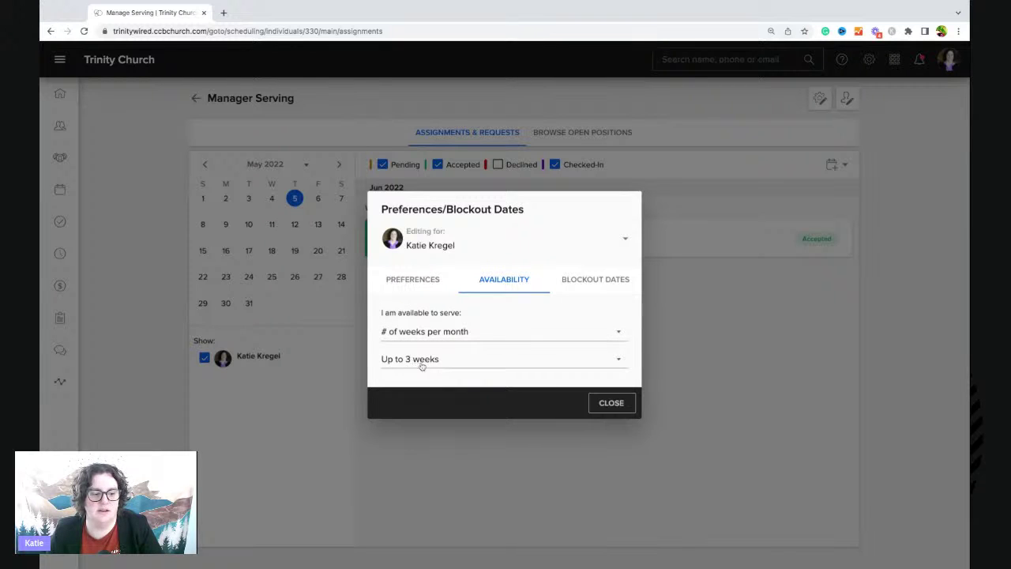
Add an all-day blockout from Jun 27 through Jul 2, 2022 without giving a reason
left_click(606, 281)
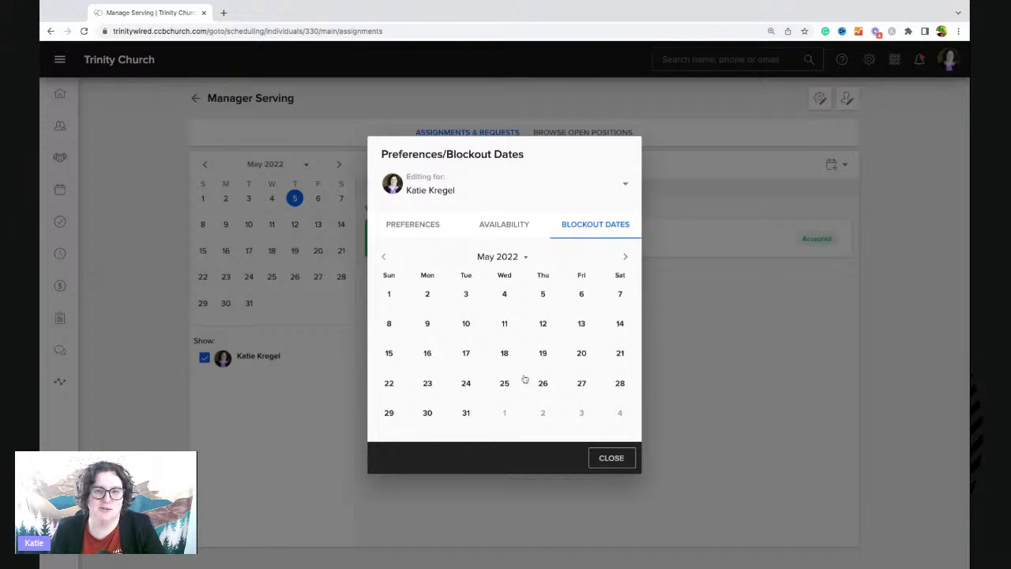
left_click(625, 257)
left_click(624, 257)
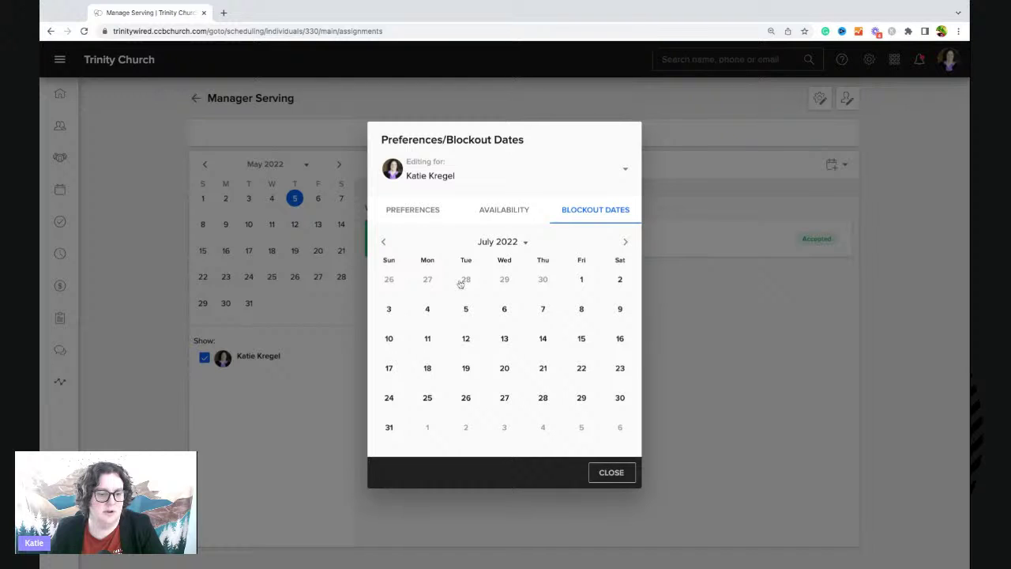
left_click(383, 242)
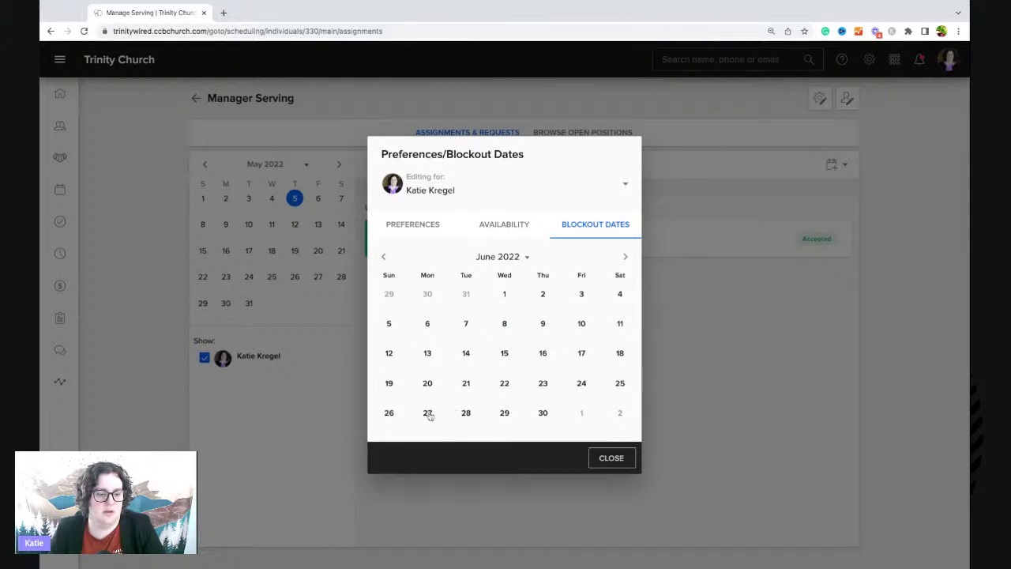
left_click(427, 412)
left_click(425, 286)
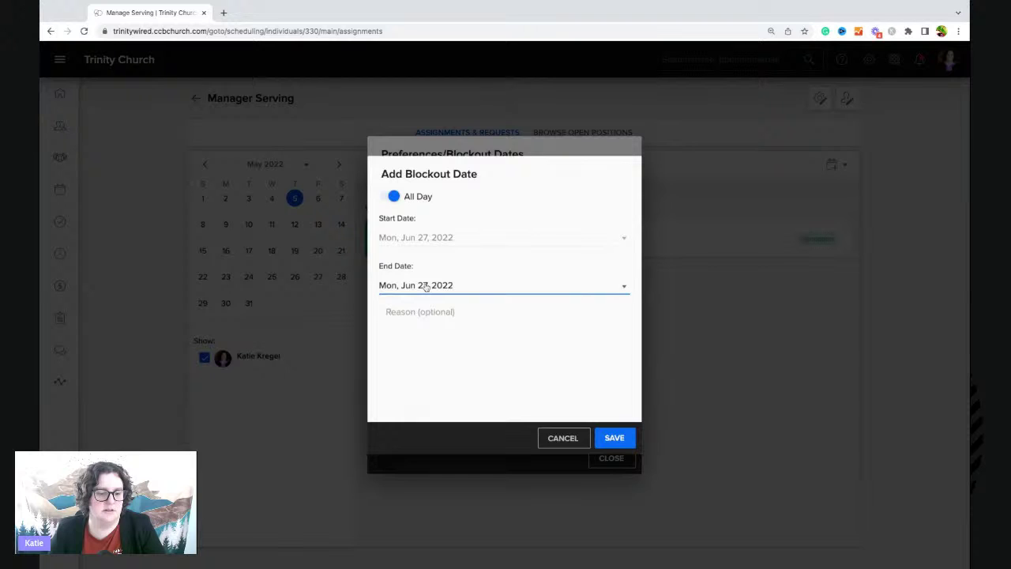
left_click(614, 437)
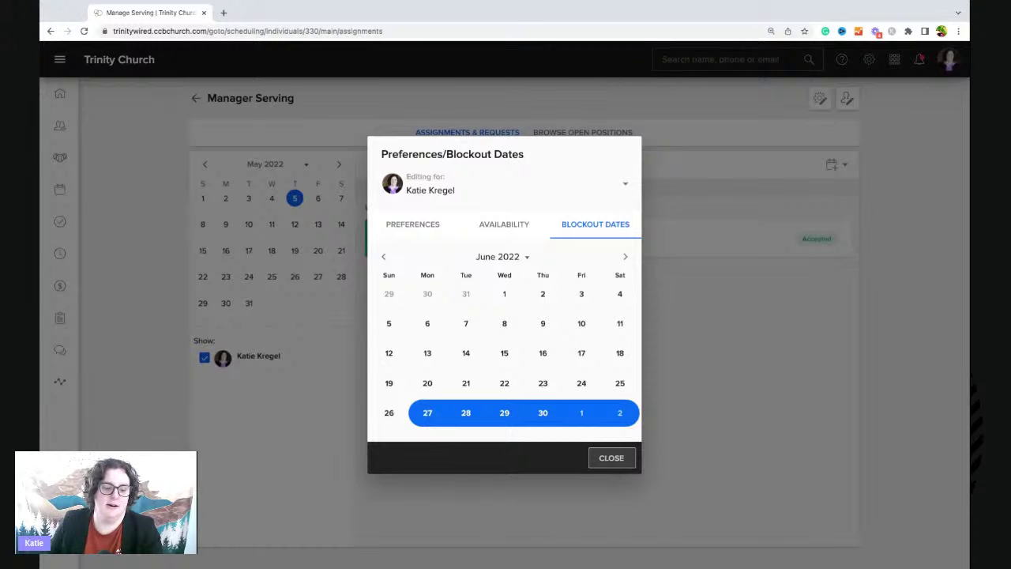
left_click(596, 458)
left_click(746, 55)
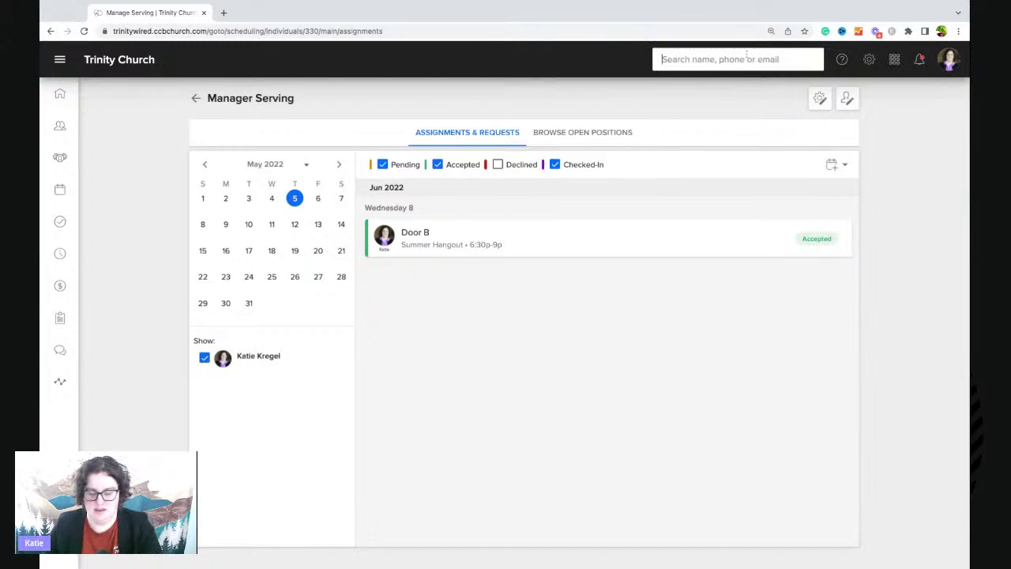
type("mic mou")
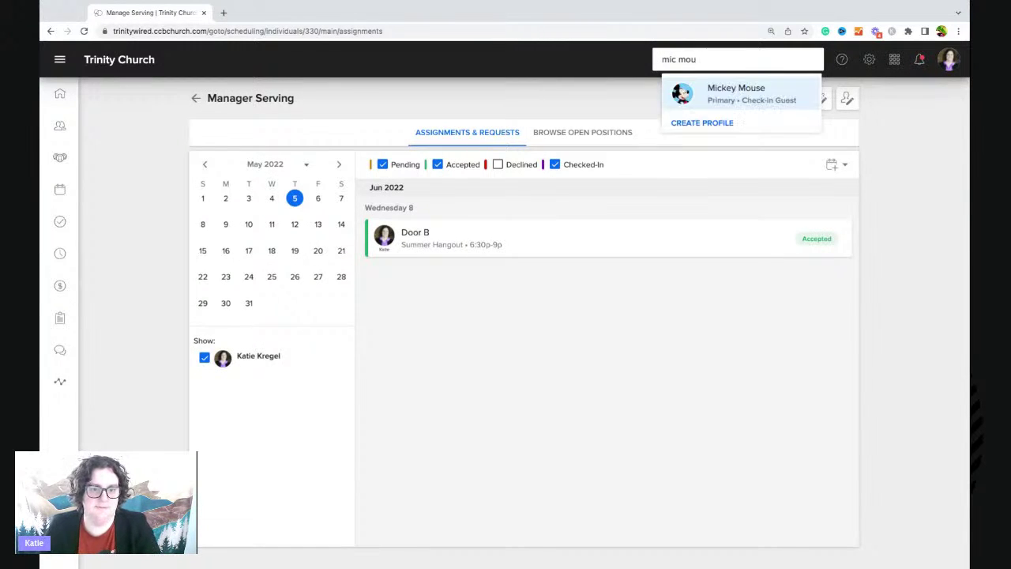
key("Return")
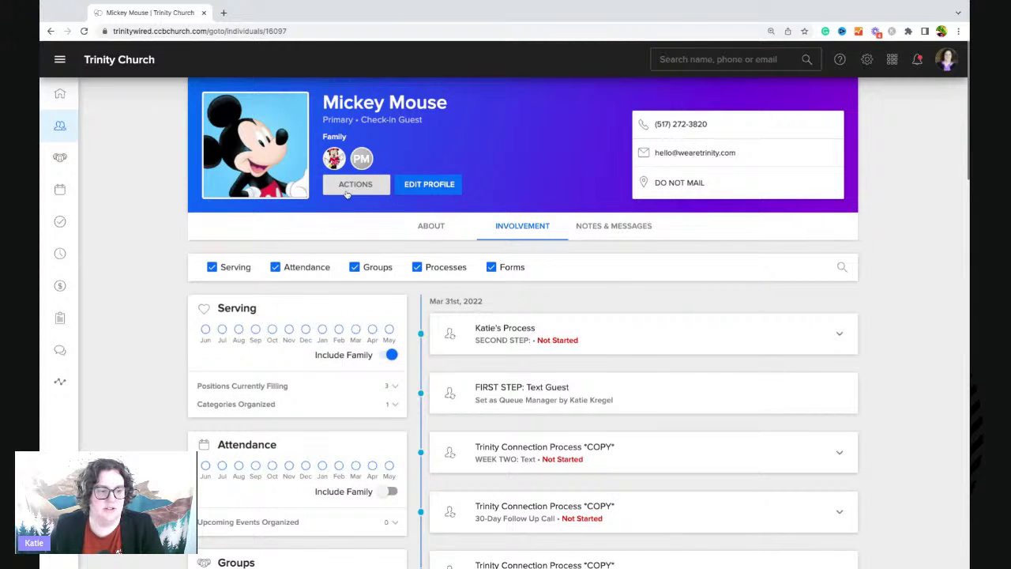
left_click(347, 192)
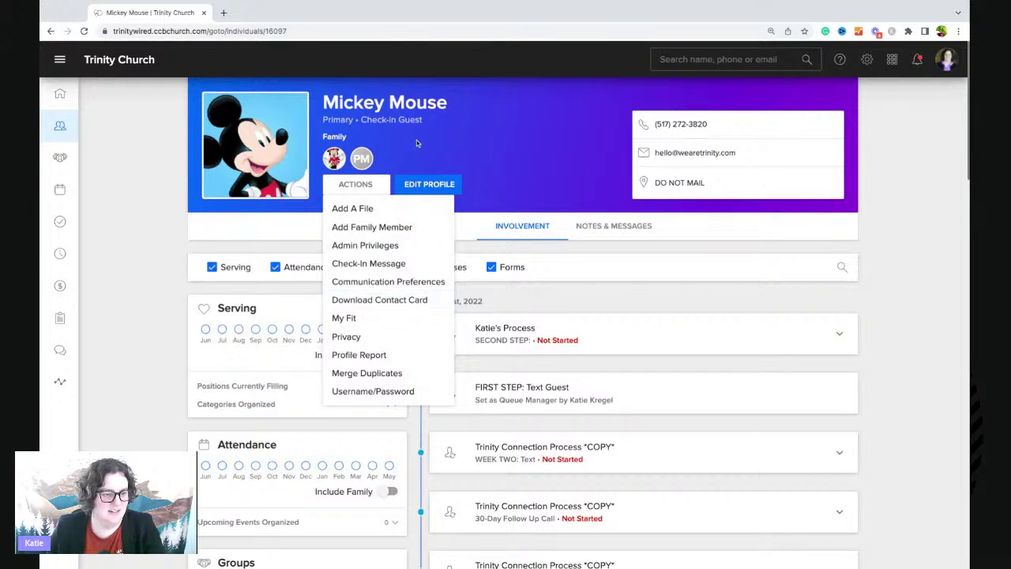
left_click(444, 168)
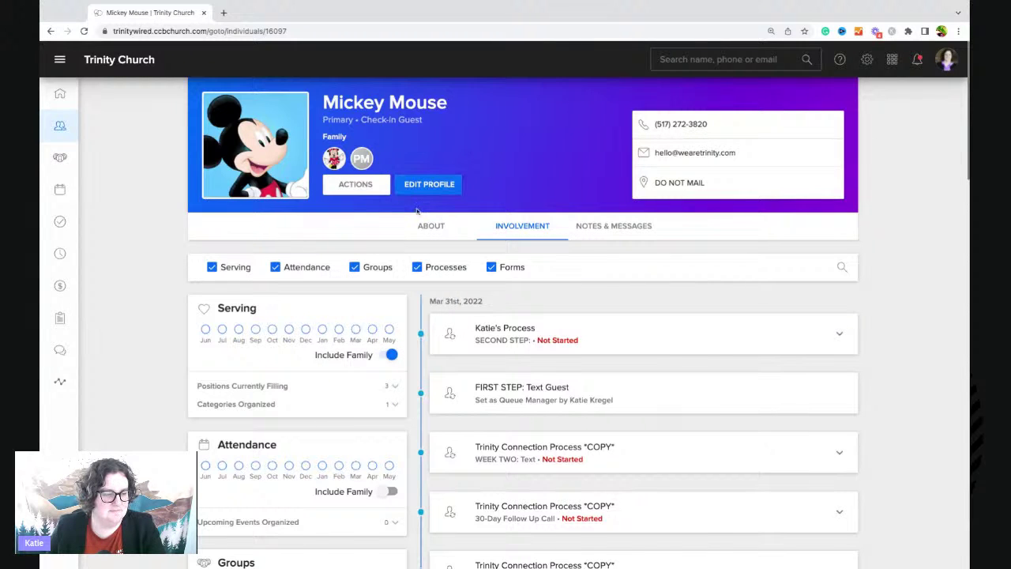
left_click(392, 311)
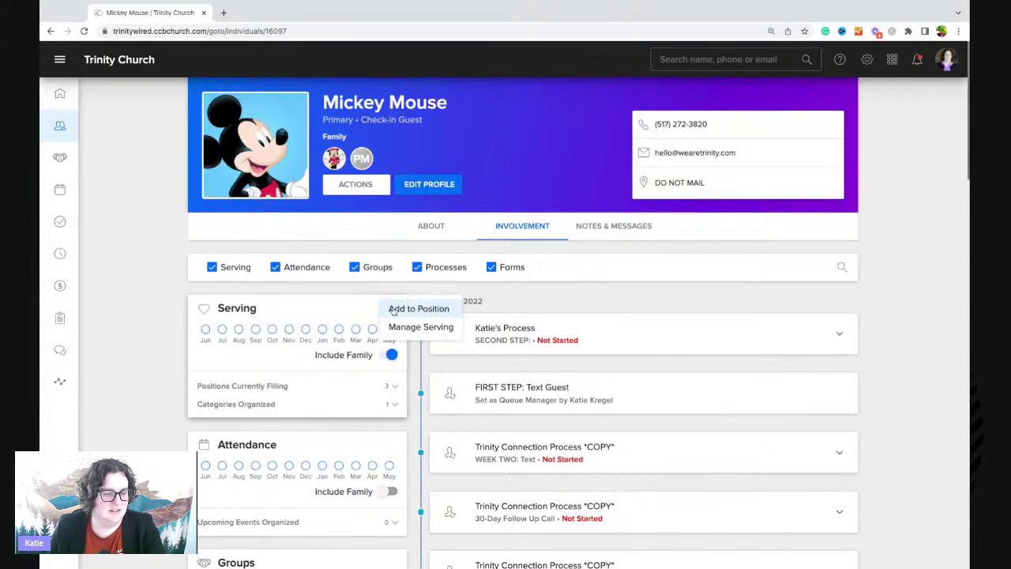
left_click(347, 291)
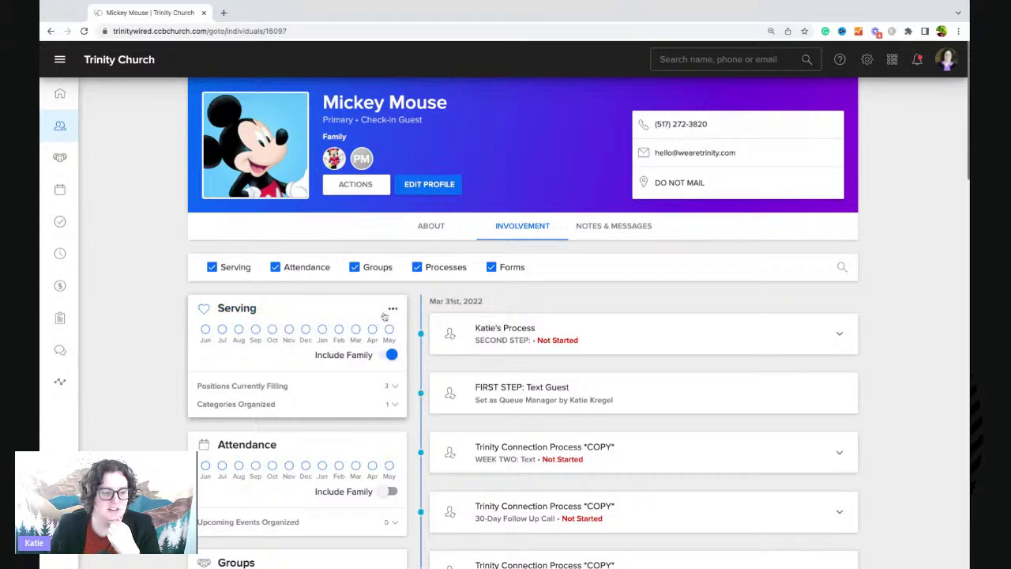
Open serving management for Mickey Mouse and turn on the preference to serve with family members
left_click(393, 309)
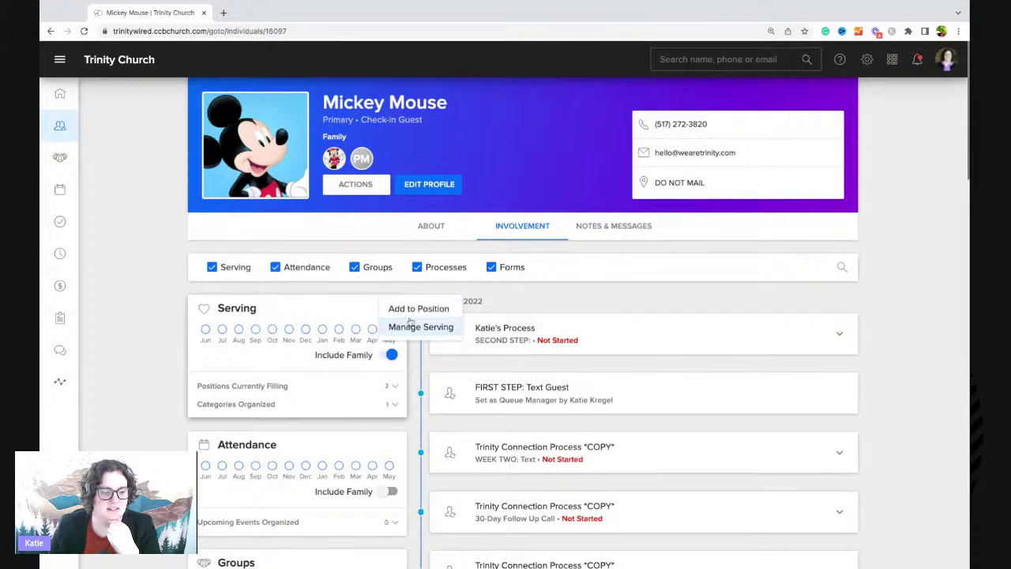
left_click(421, 330)
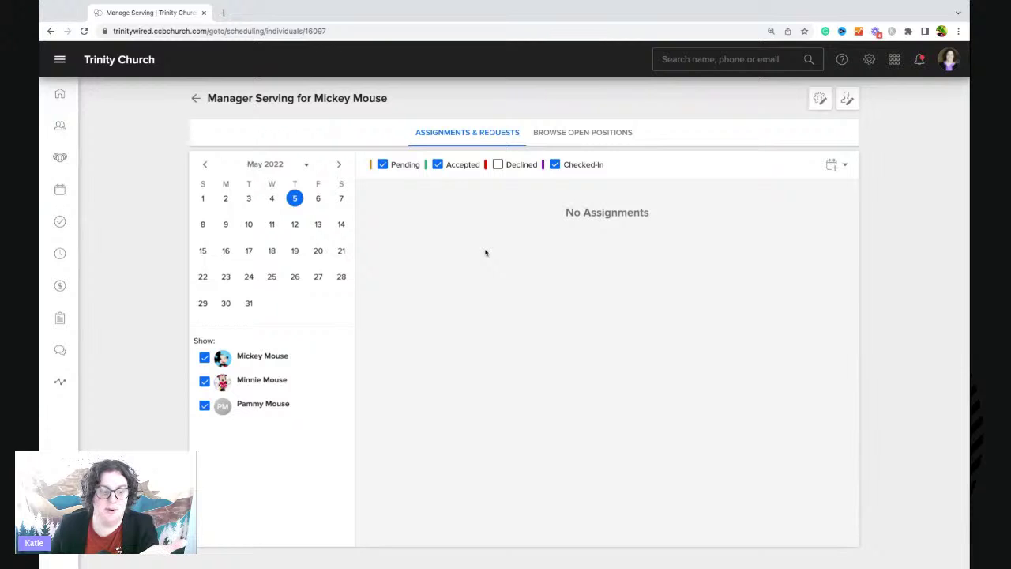
left_click(819, 98)
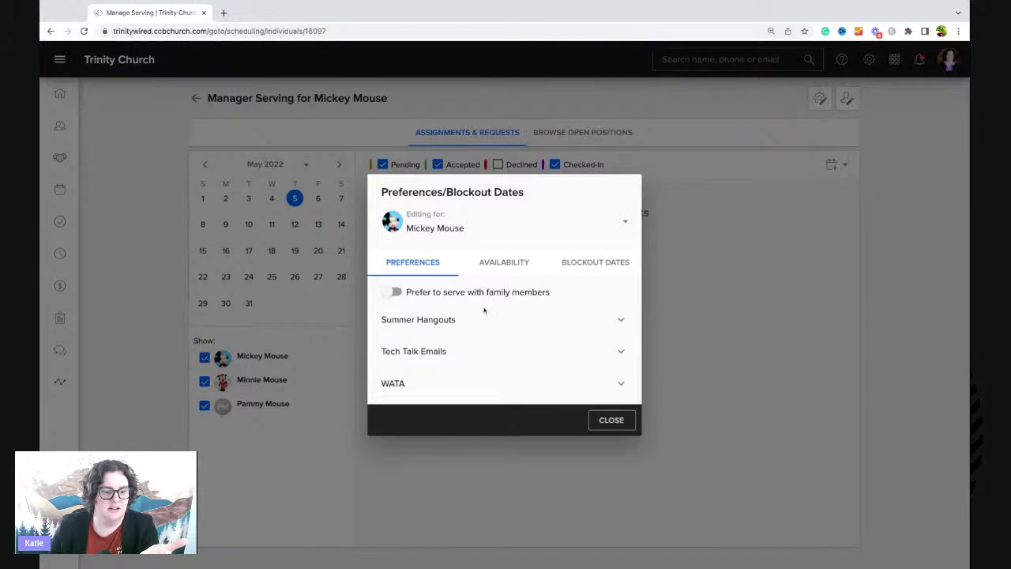
left_click(397, 292)
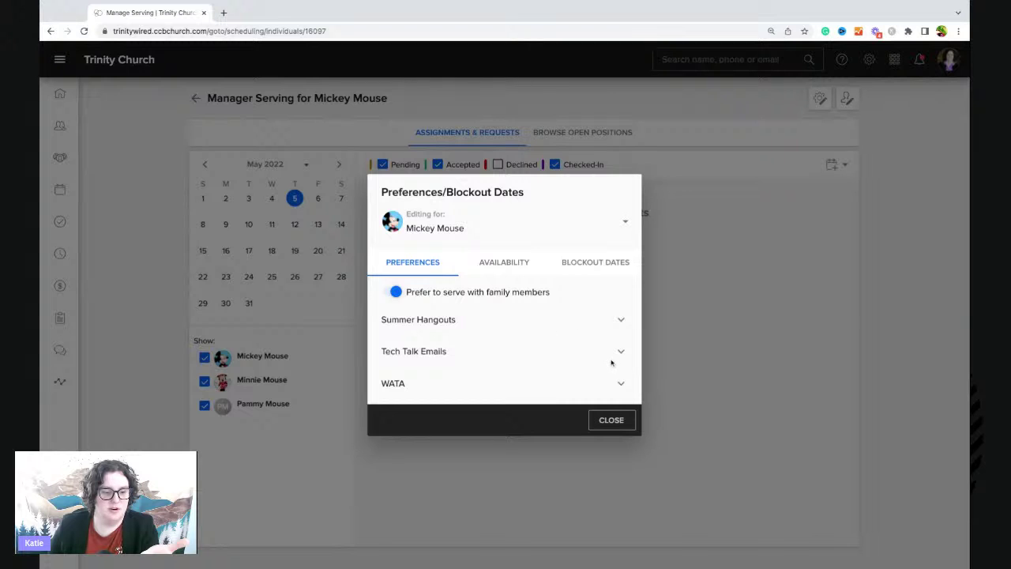
Add a preferred serving time of Sunday between 11:00a and 12:00p for the WATA Tech Team position
left_click(621, 384)
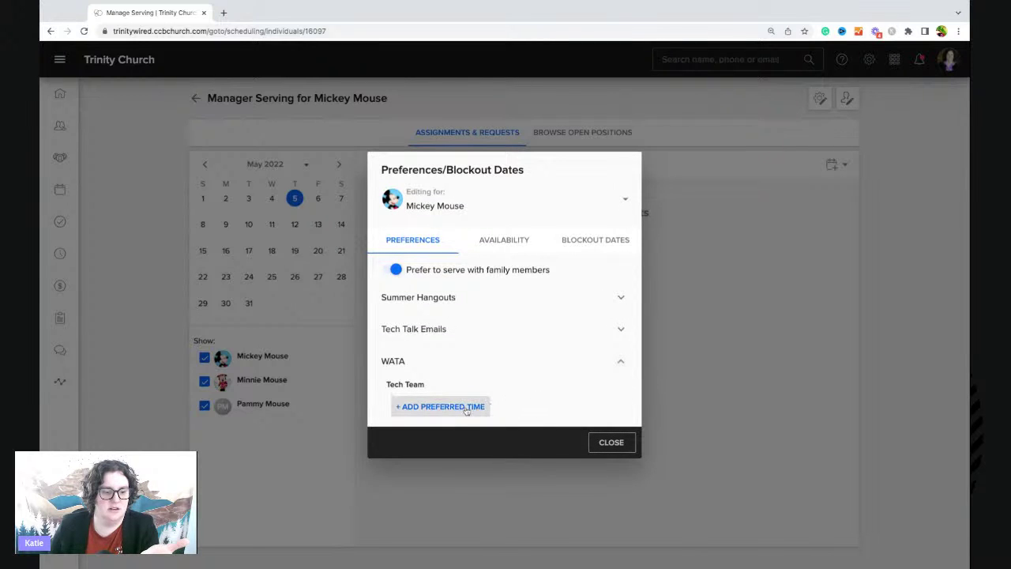
left_click(456, 409)
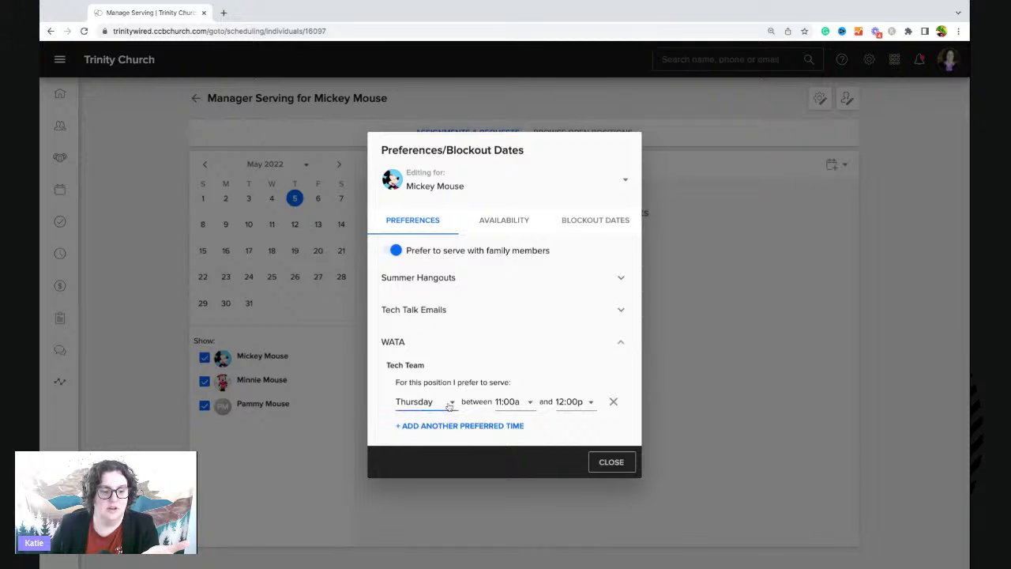
left_click(448, 406)
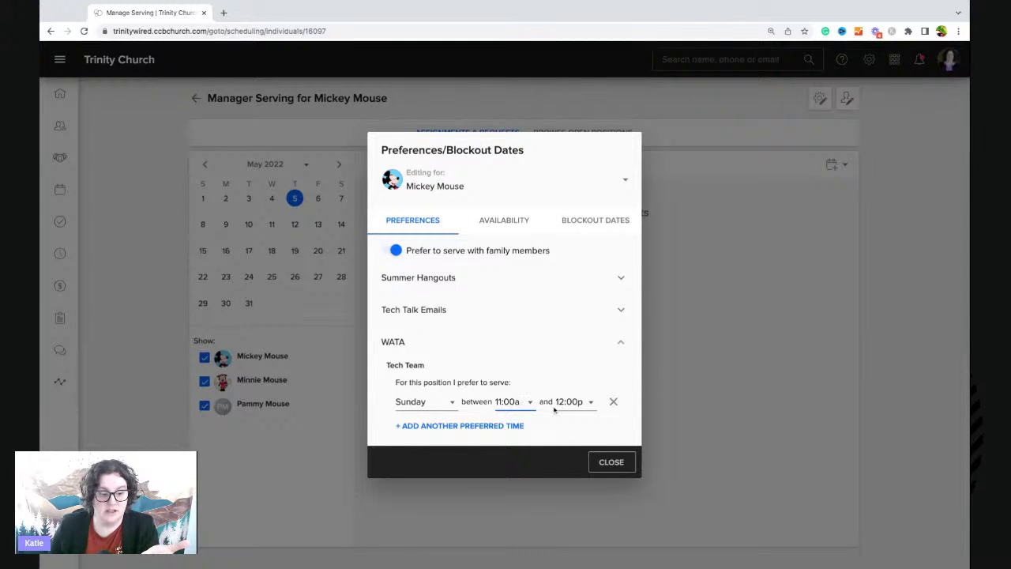
Check Mickey Mouse's serving availability and add an all-day blockout from May 27 through May 30, 2022 without a reason
left_click(505, 223)
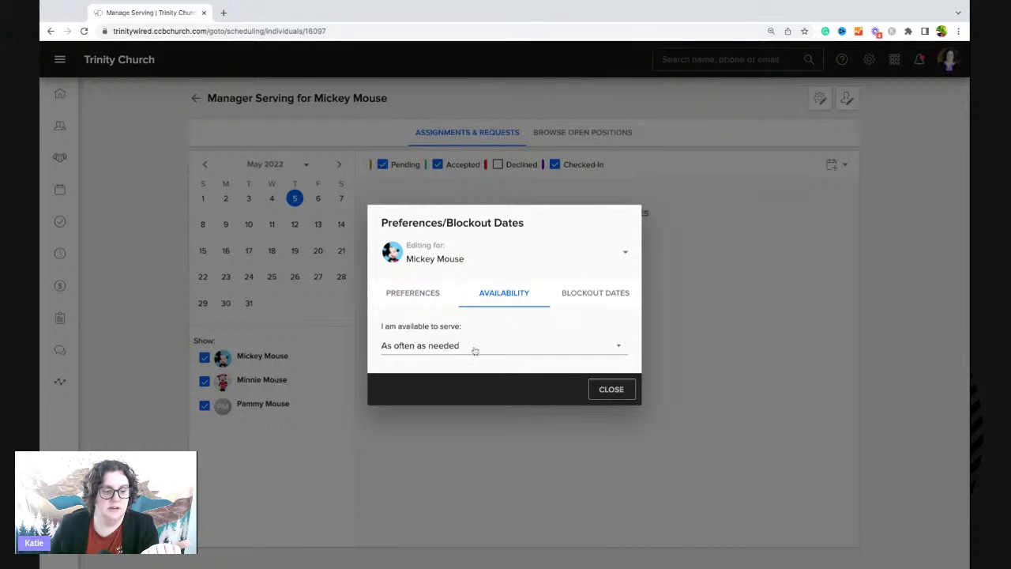
left_click(615, 297)
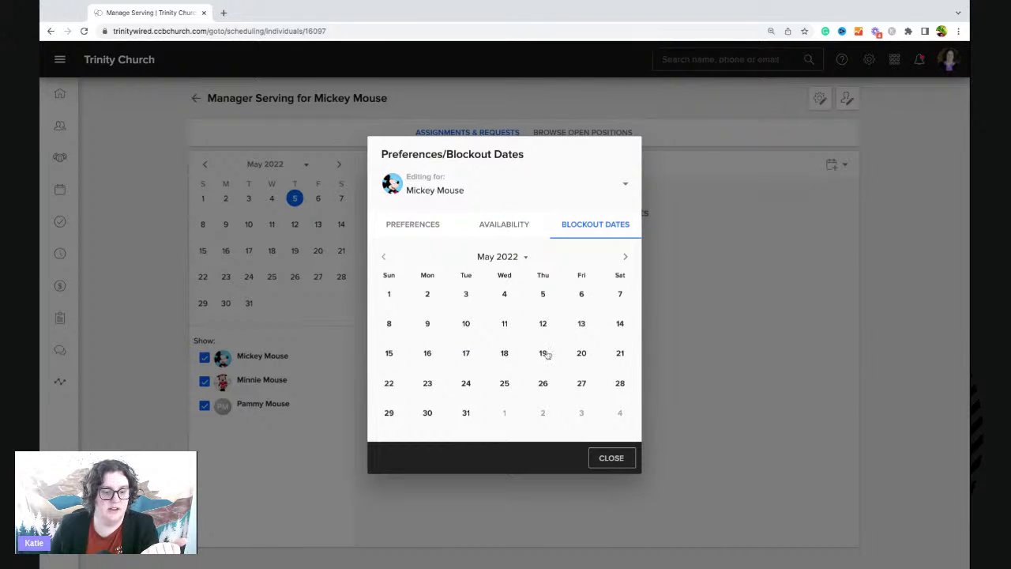
left_click(581, 384)
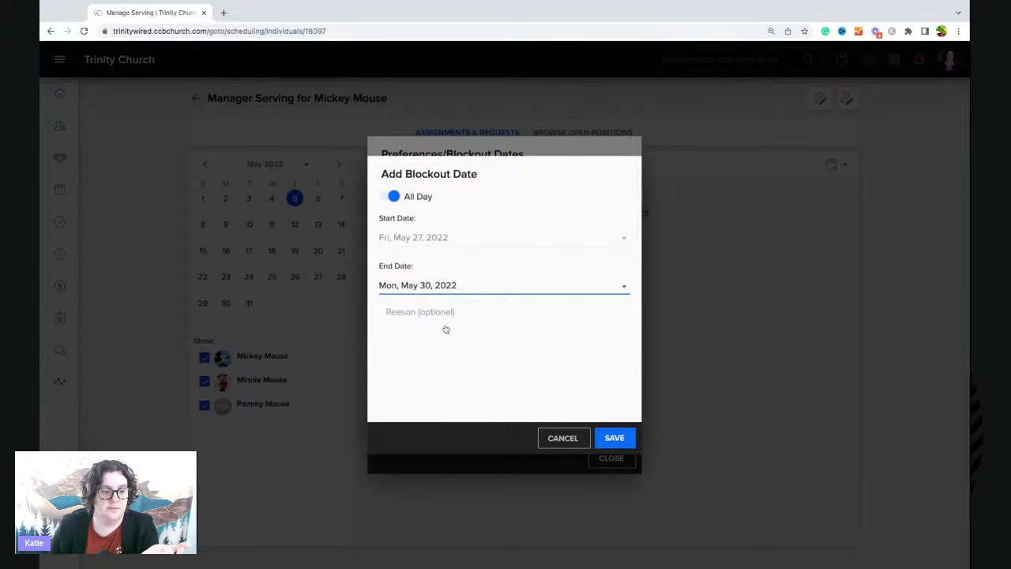
left_click(613, 438)
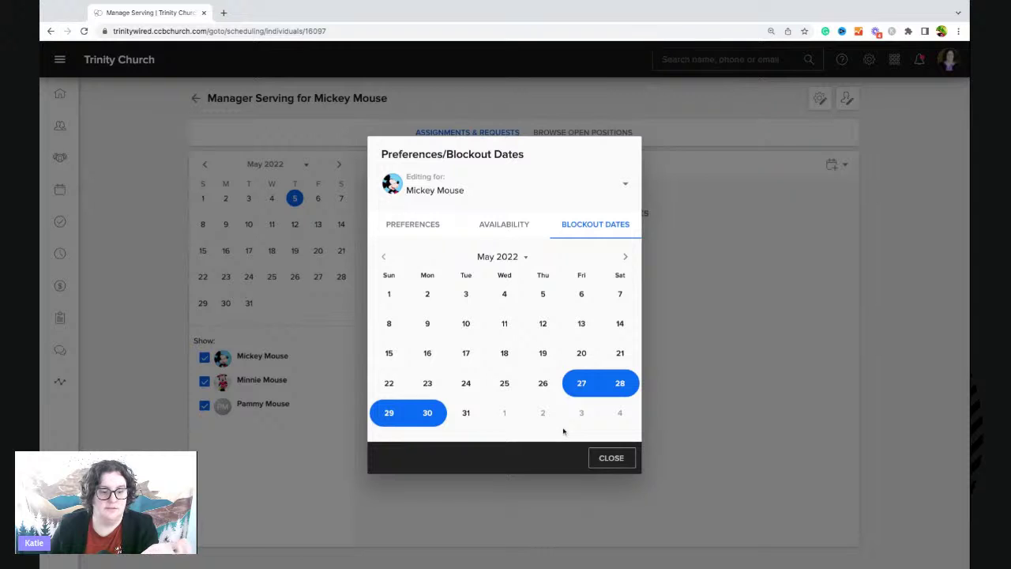
left_click(611, 457)
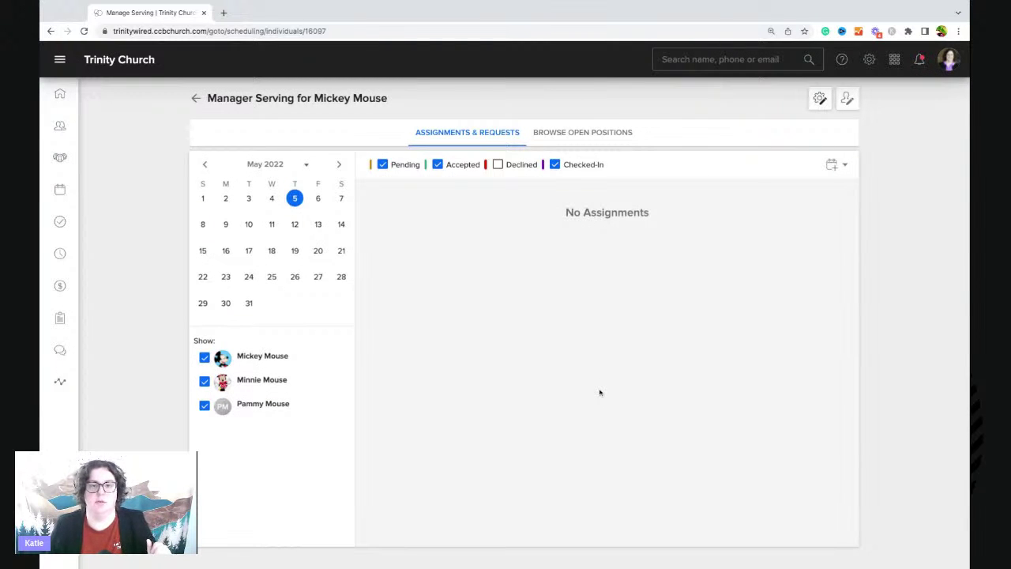